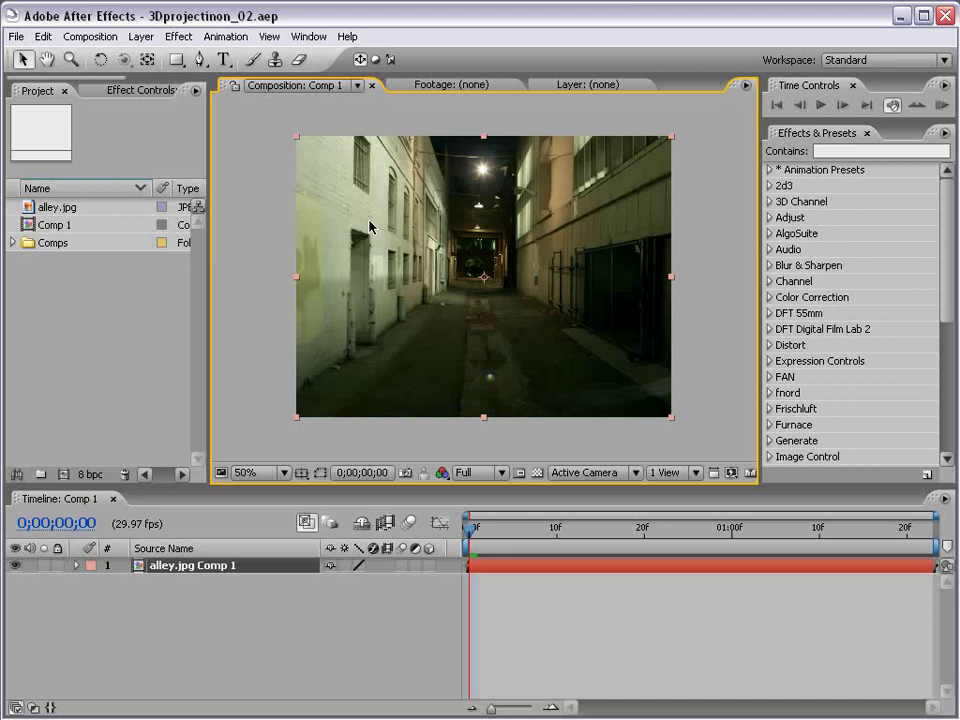
Inspect the alley image at full size, return to 50% zoom, and select the alley layer.
click(508, 553)
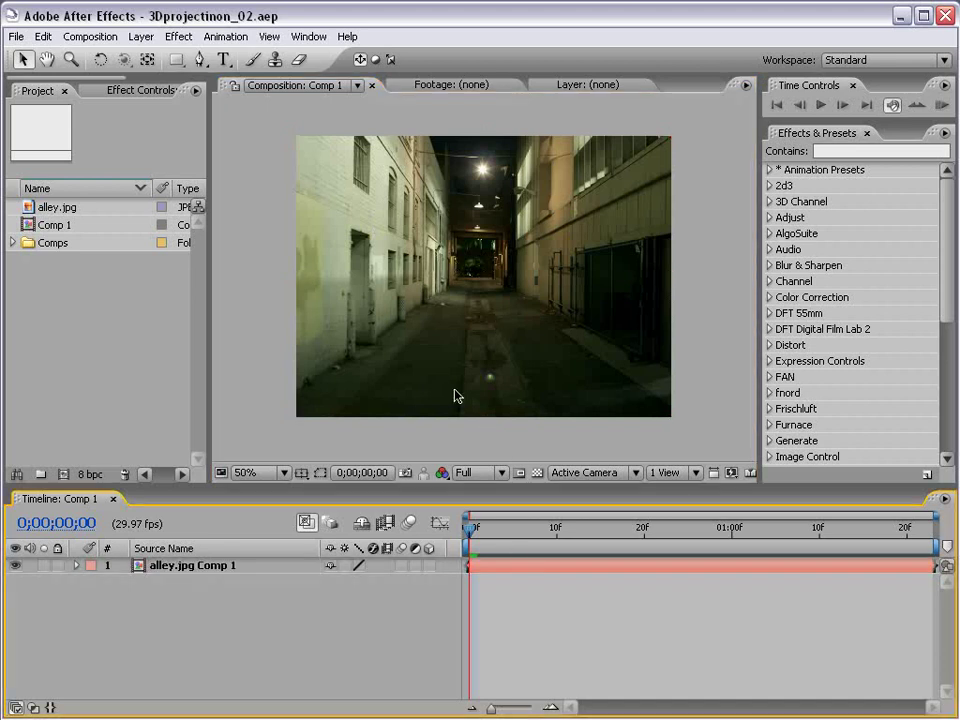
key(period)
key(grave)
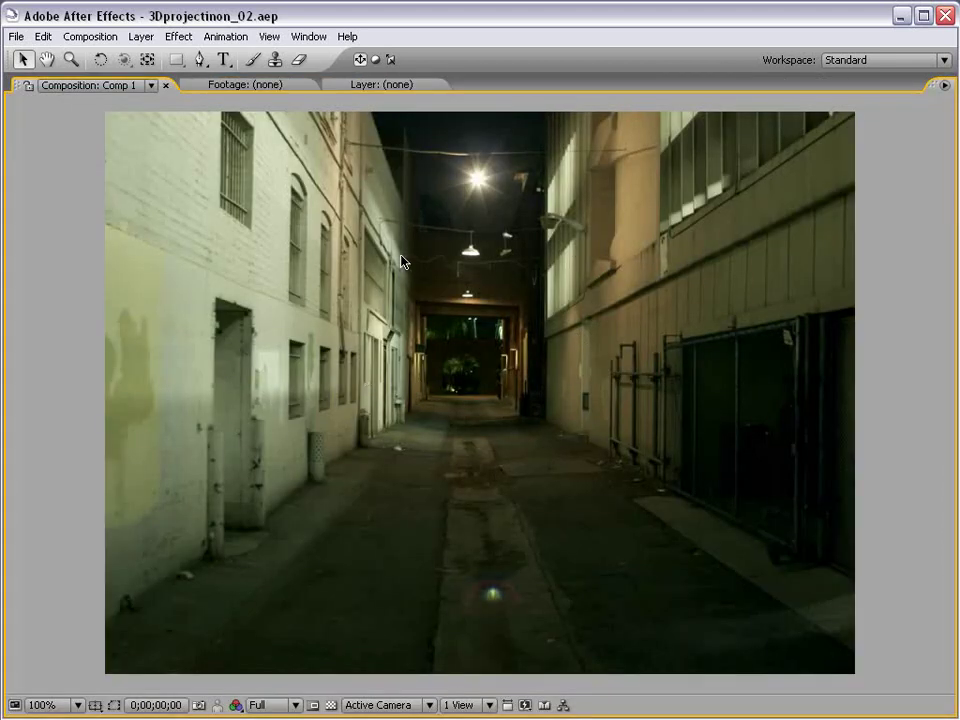
key(grave)
key(comma)
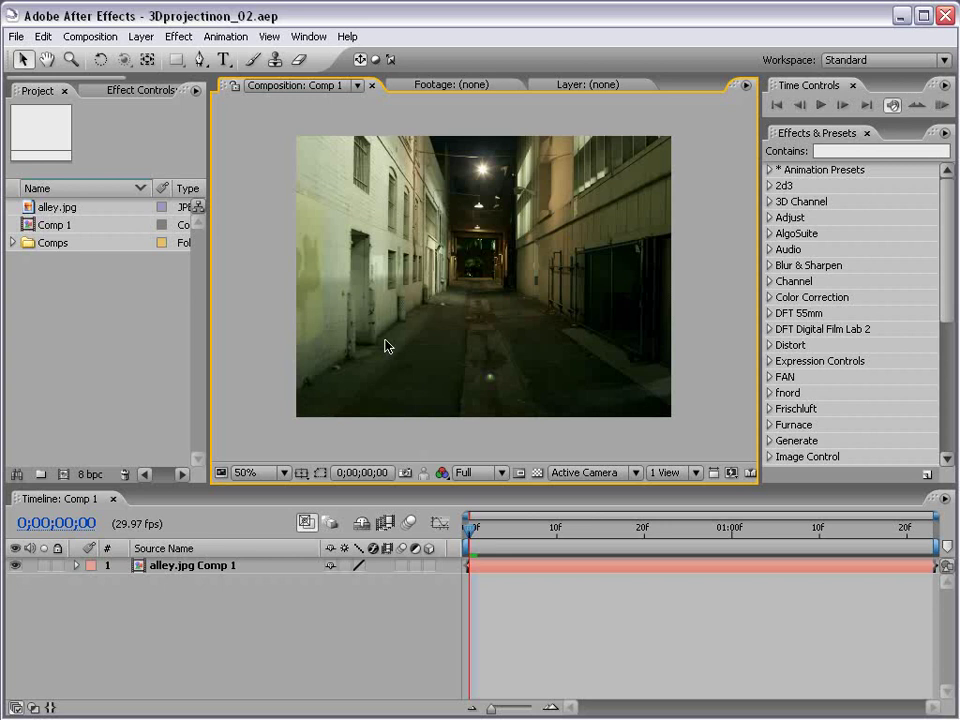
click(475, 566)
click(489, 615)
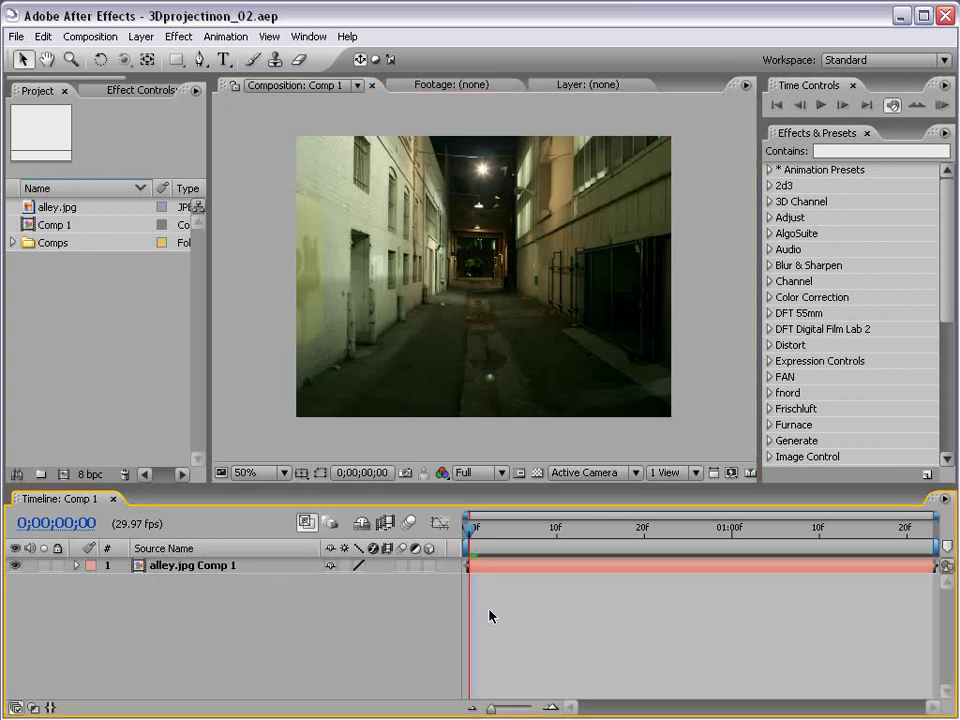
click(397, 179)
click(243, 167)
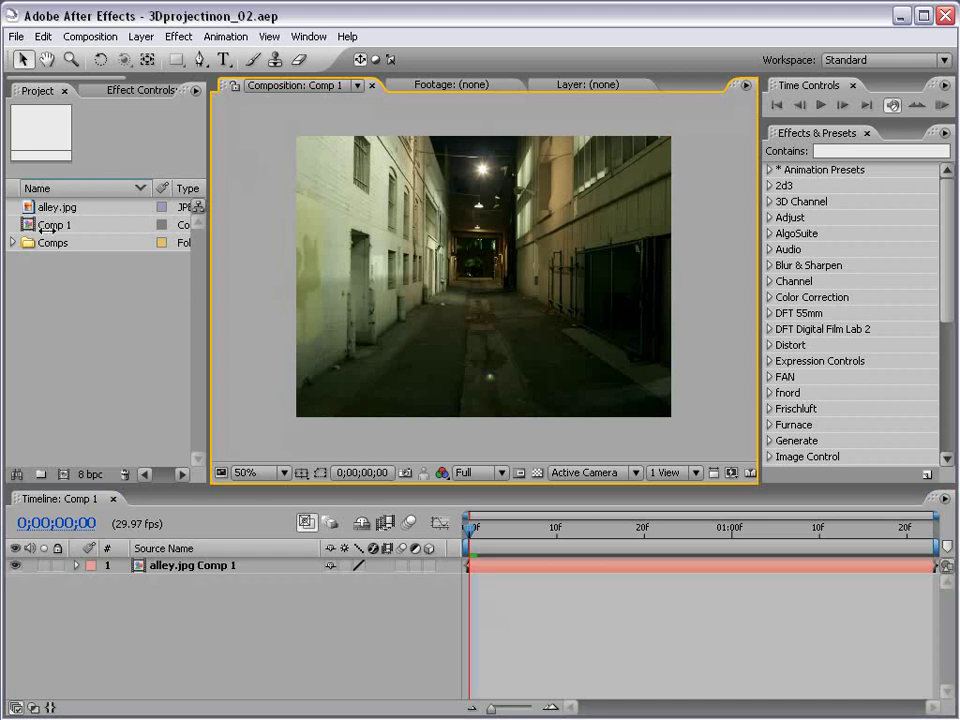
click(188, 572)
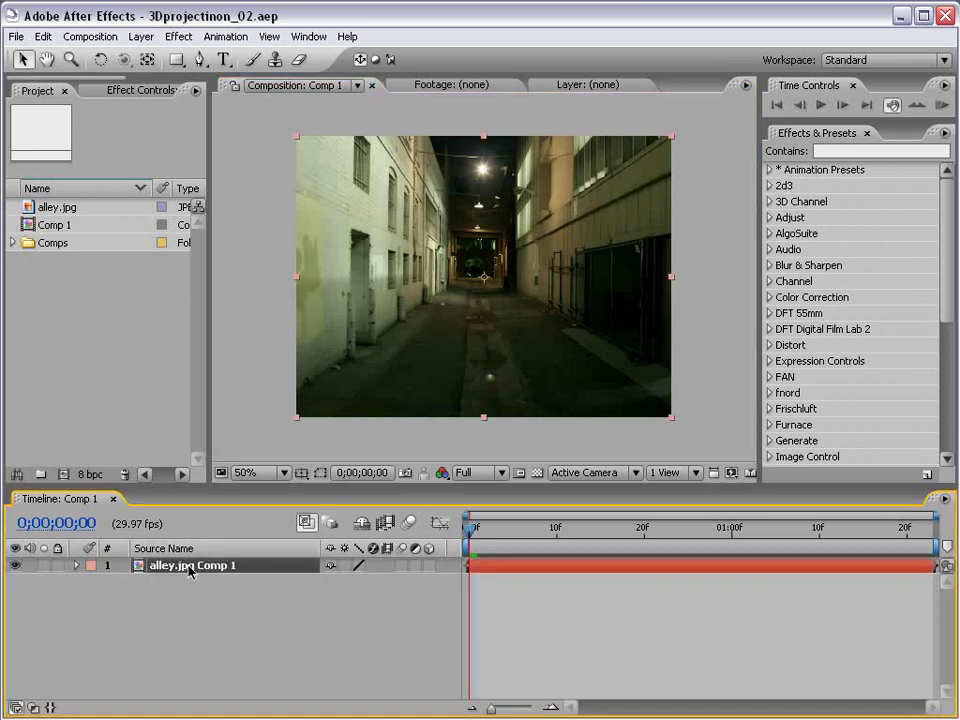
mouse_move(364, 332)
mouse_down()
mouse_move(321, 330)
mouse_move(364, 332)
mouse_up()
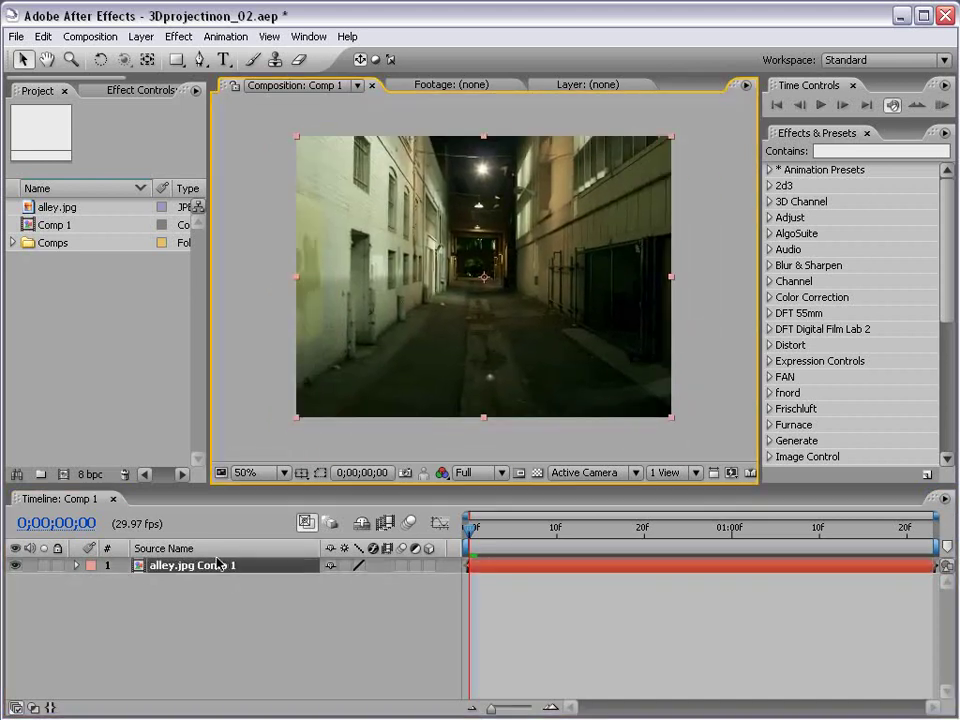
Rename the alley layer to 'Reference', fixing the misspelling.
click(218, 565)
key(Return)
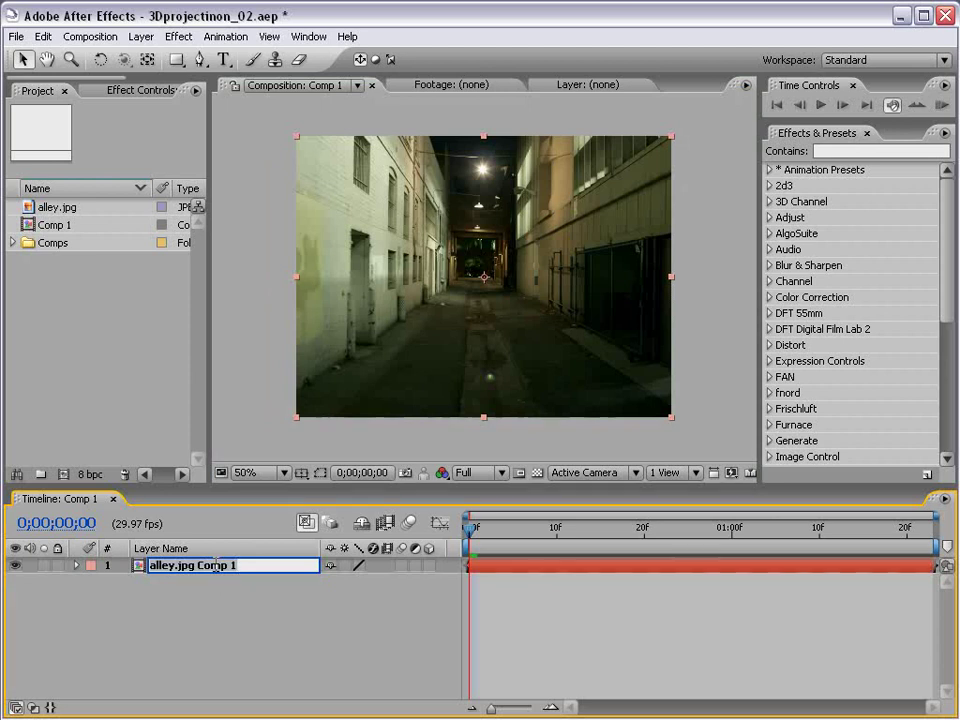
text(Refernce)
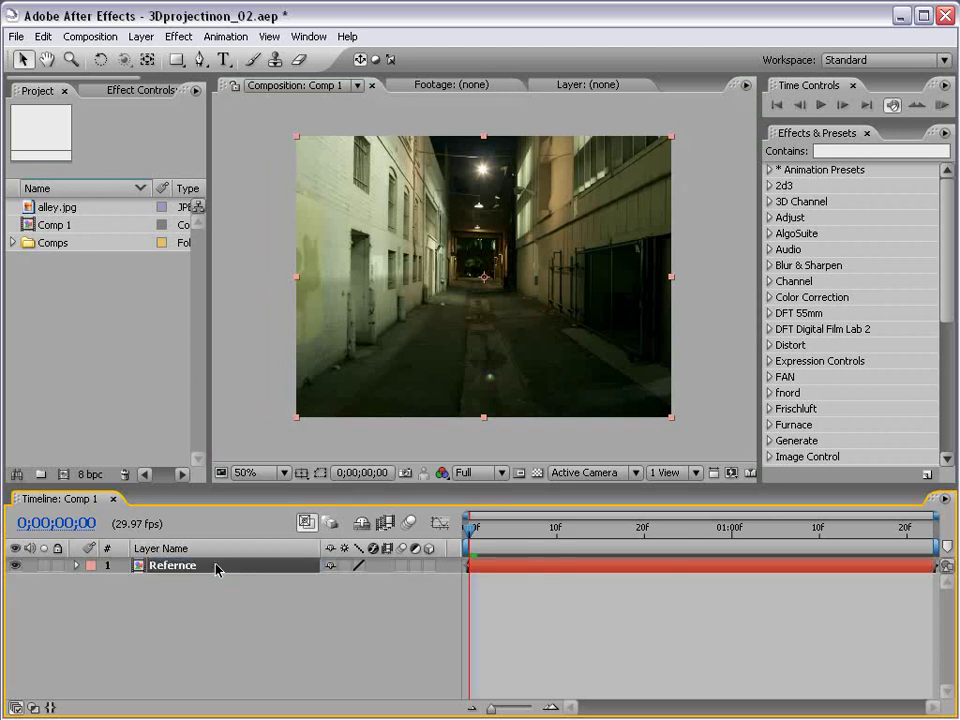
key(Return)
key(Return)
click(184, 566)
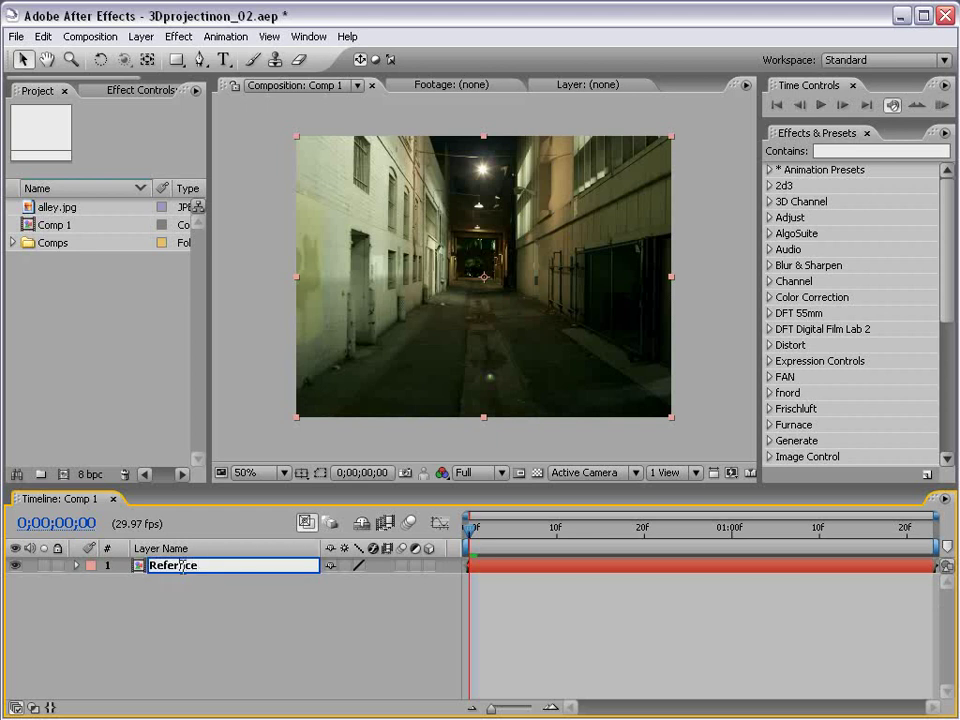
text(e)
click(270, 602)
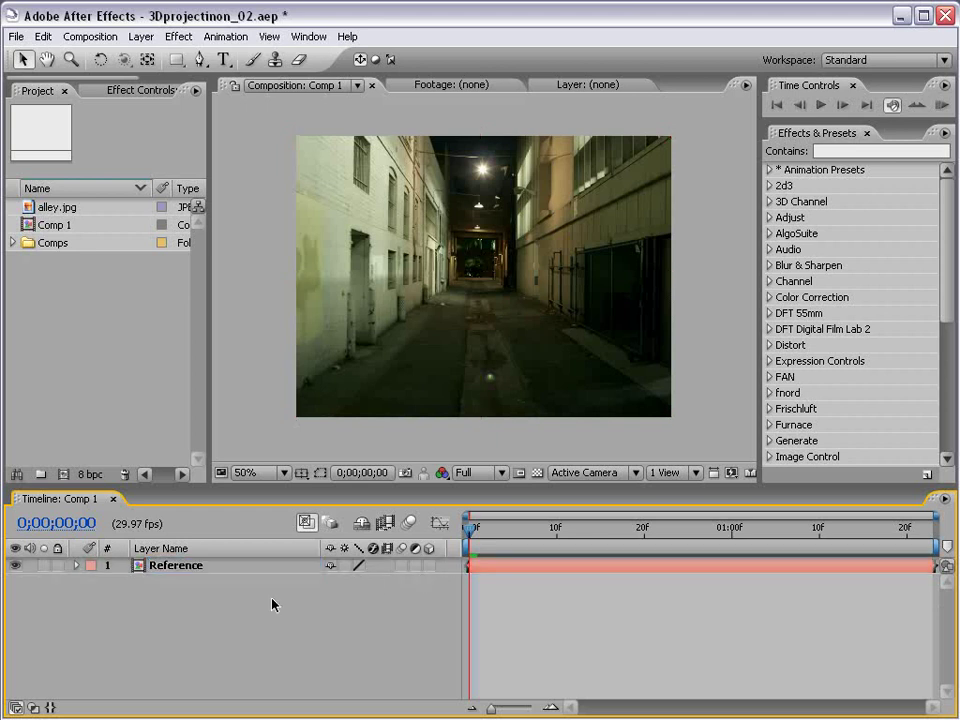
Duplicate the Reference layer and name the copy 'projected'.
click(183, 566)
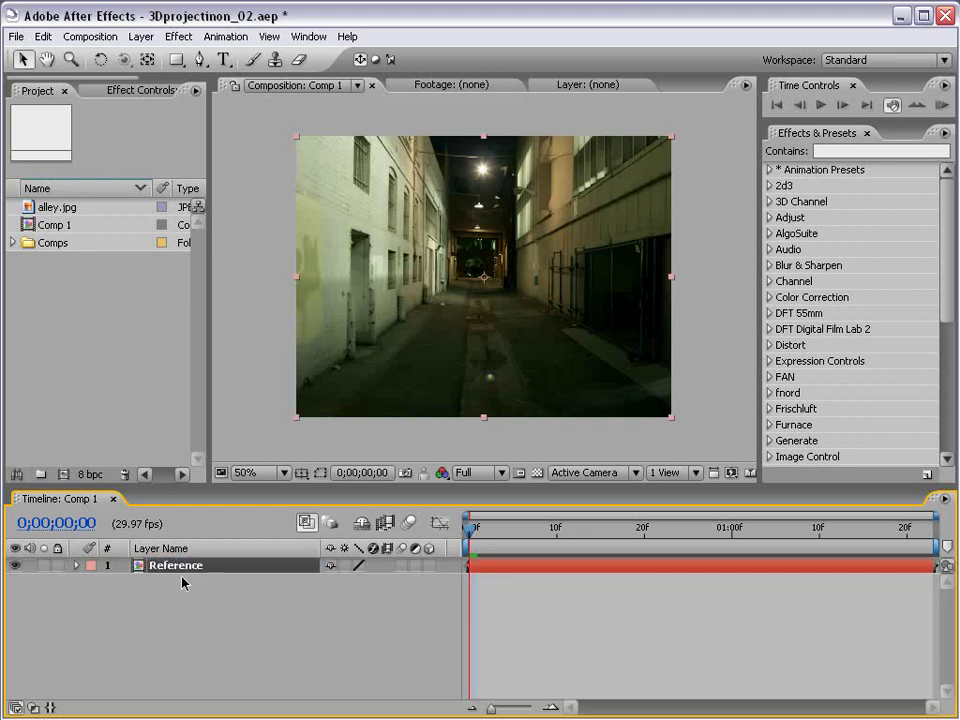
key(ctrl+d)
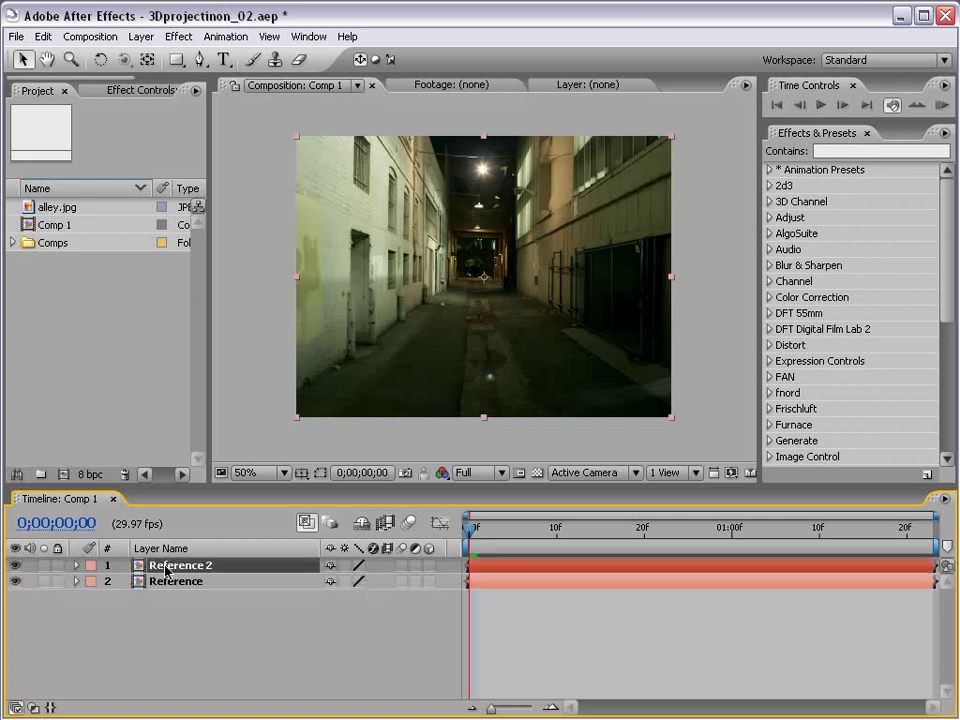
key(Return)
text(projected)
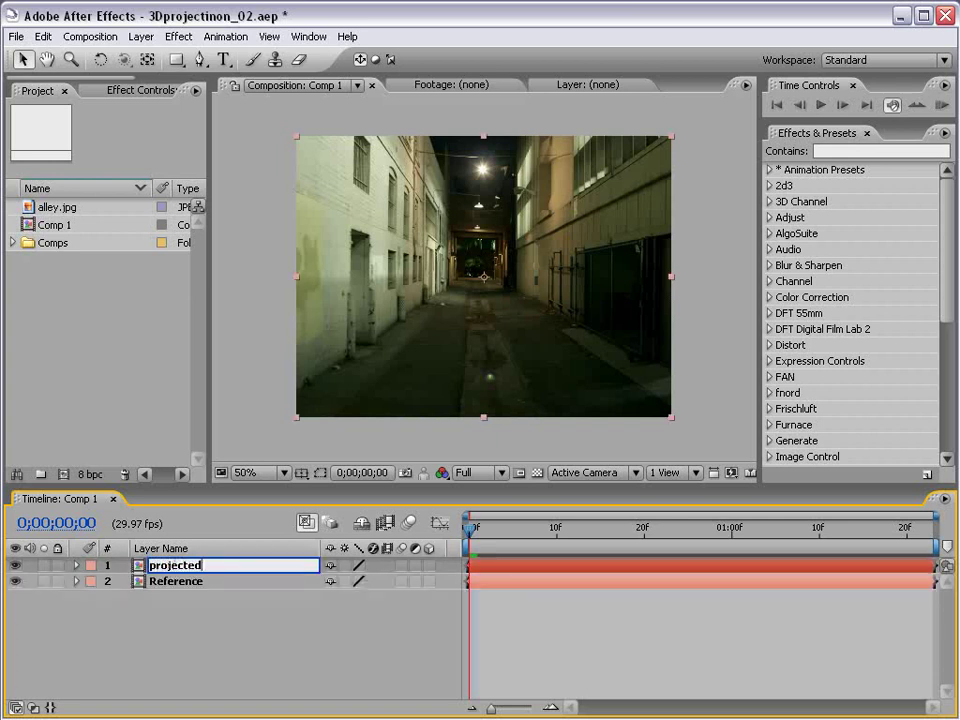
key(Return)
click(204, 596)
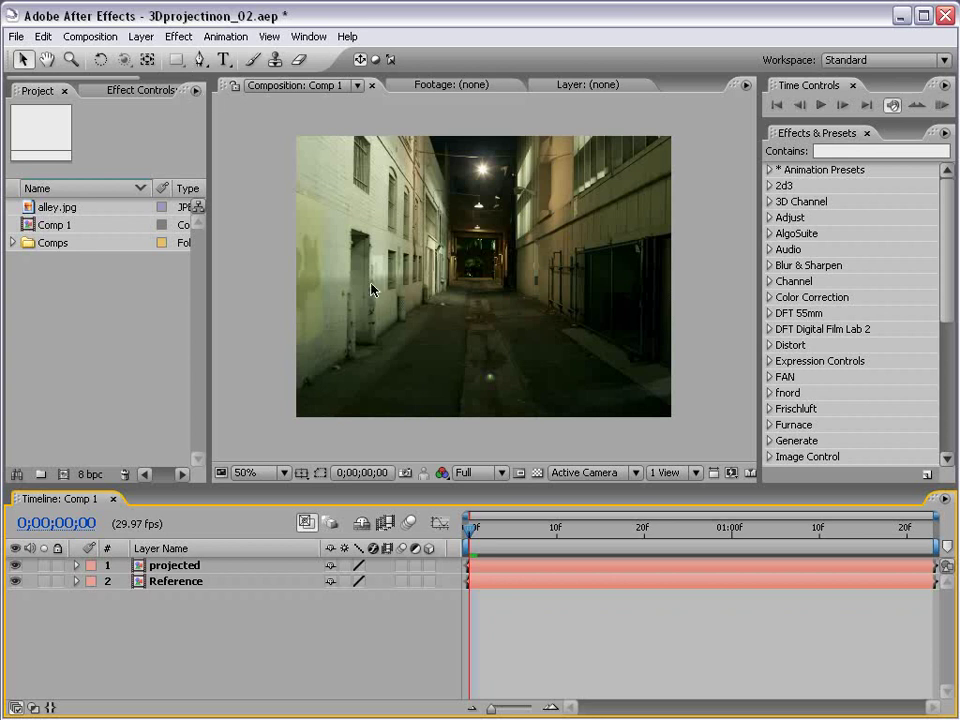
key(h)
drag(444, 274, 449, 285)
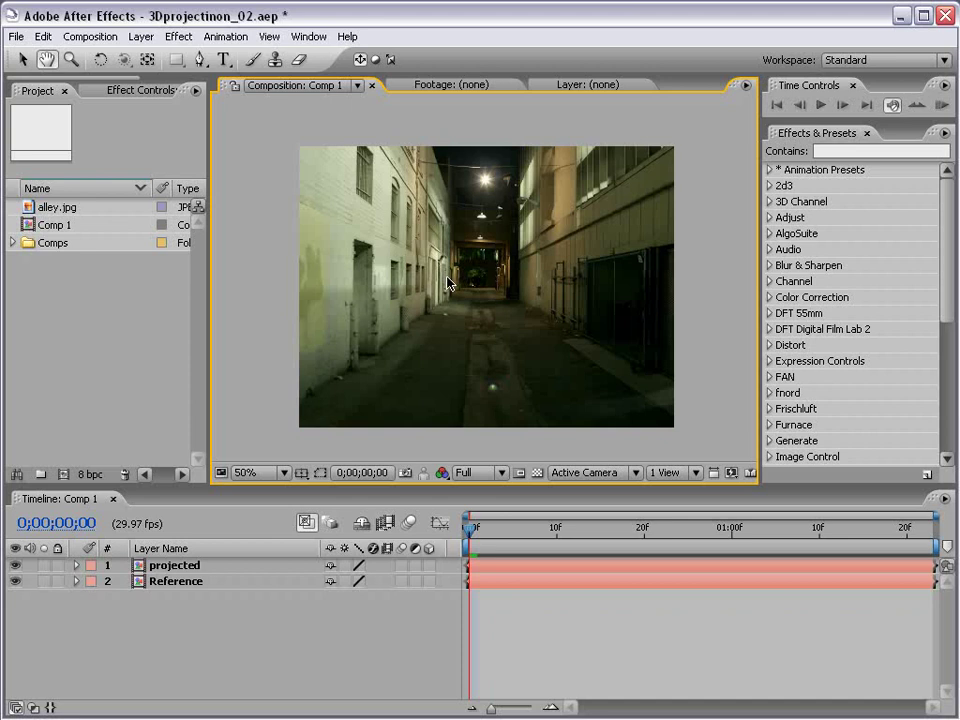
key(v)
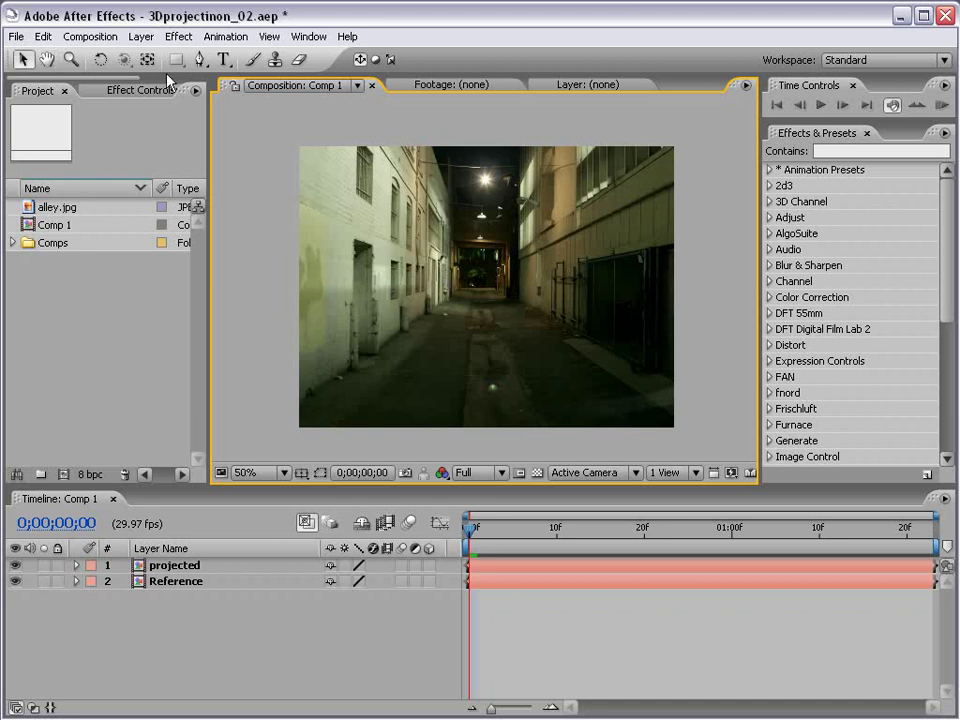
Add a new white solid layer to the composition.
click(141, 37)
mouse_move(197, 62)
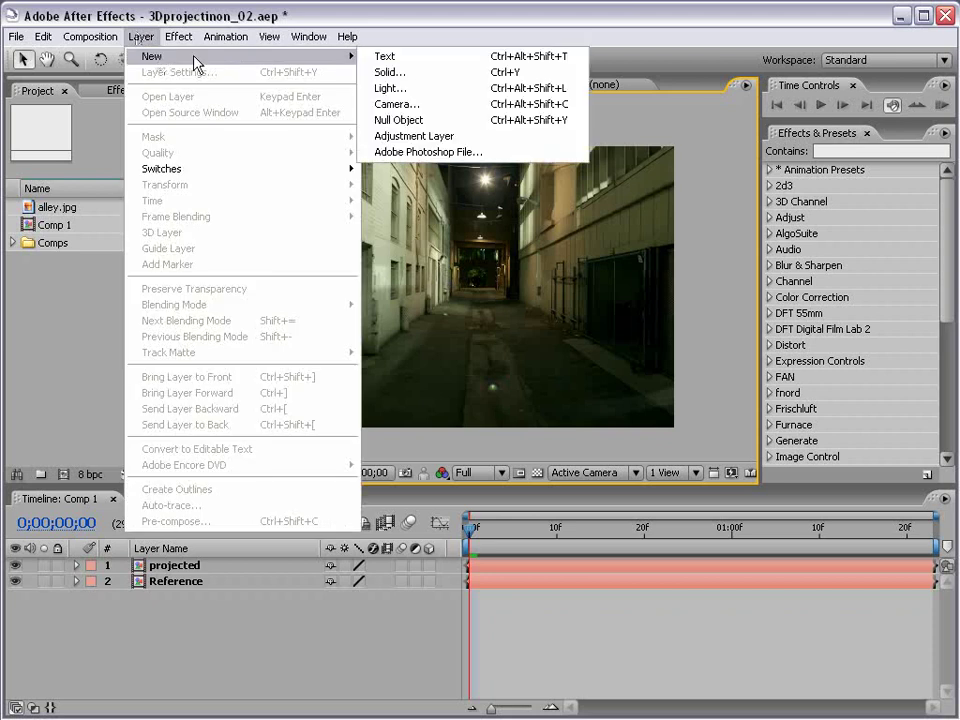
click(418, 75)
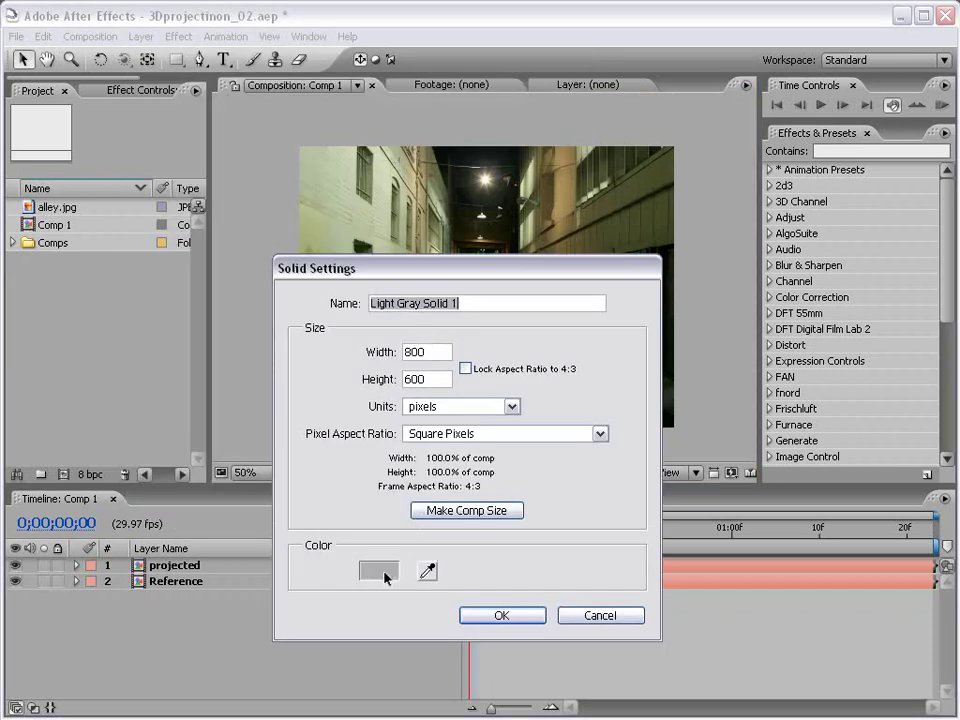
click(384, 577)
click(557, 309)
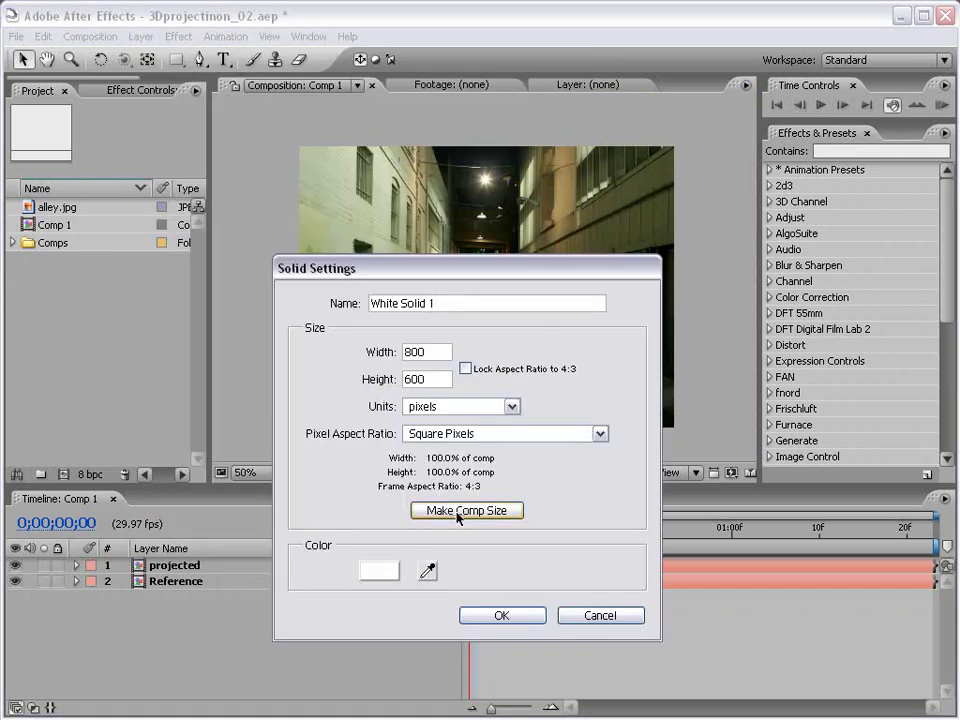
click(503, 615)
Apply the Grid effect to the white solid, sized by Width Slider at 59.8, border 5.0.
click(830, 150)
text(gre)
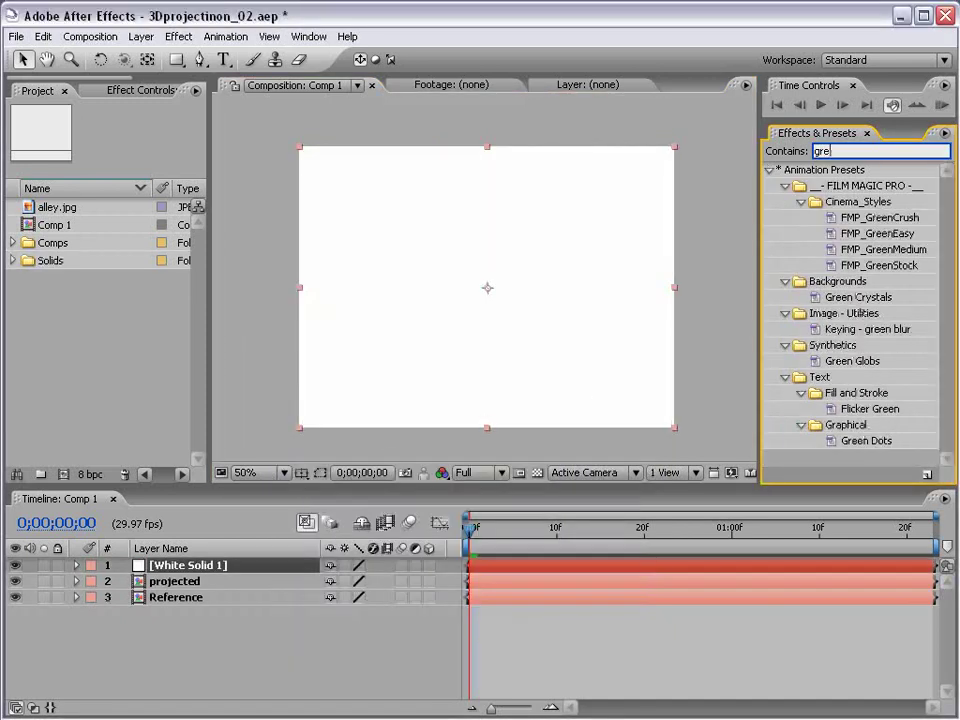
key(BackSpace)
text(id)
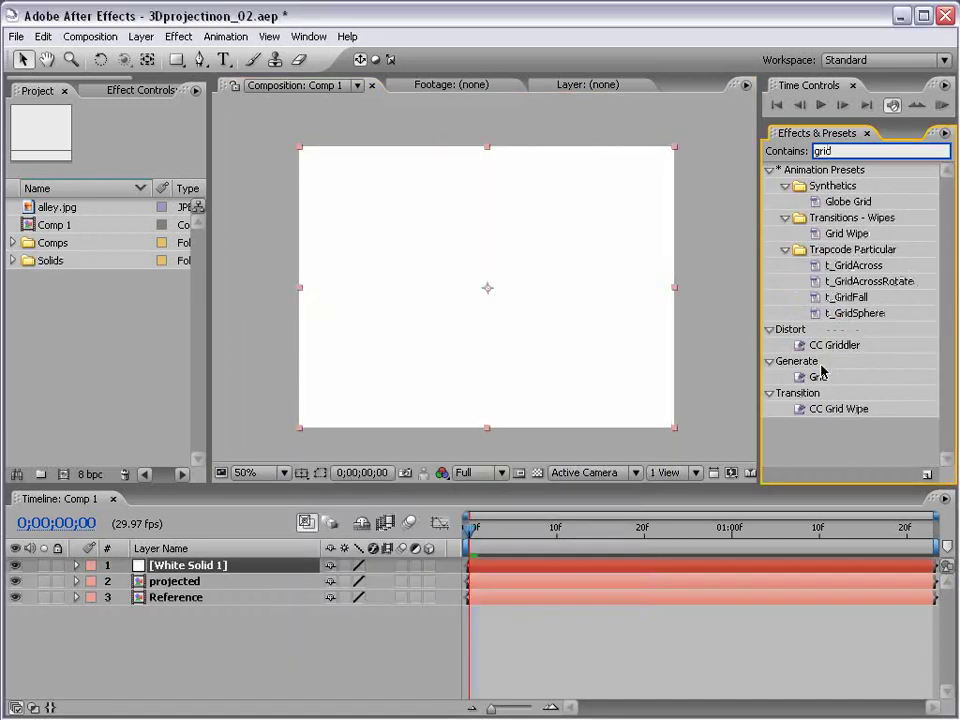
drag(818, 376, 407, 311)
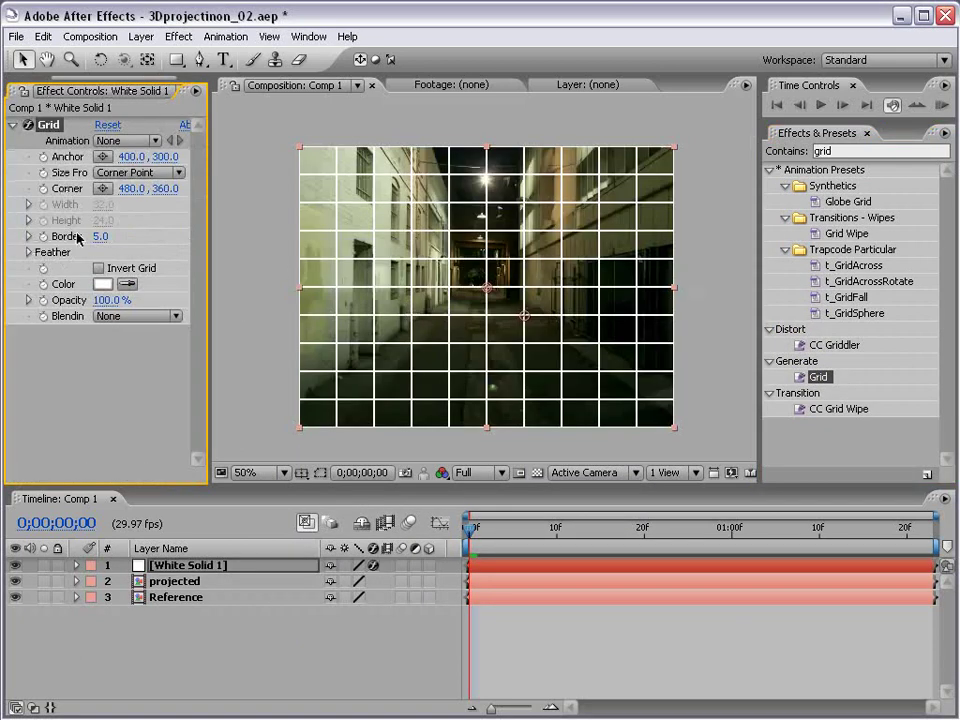
click(130, 173)
click(140, 191)
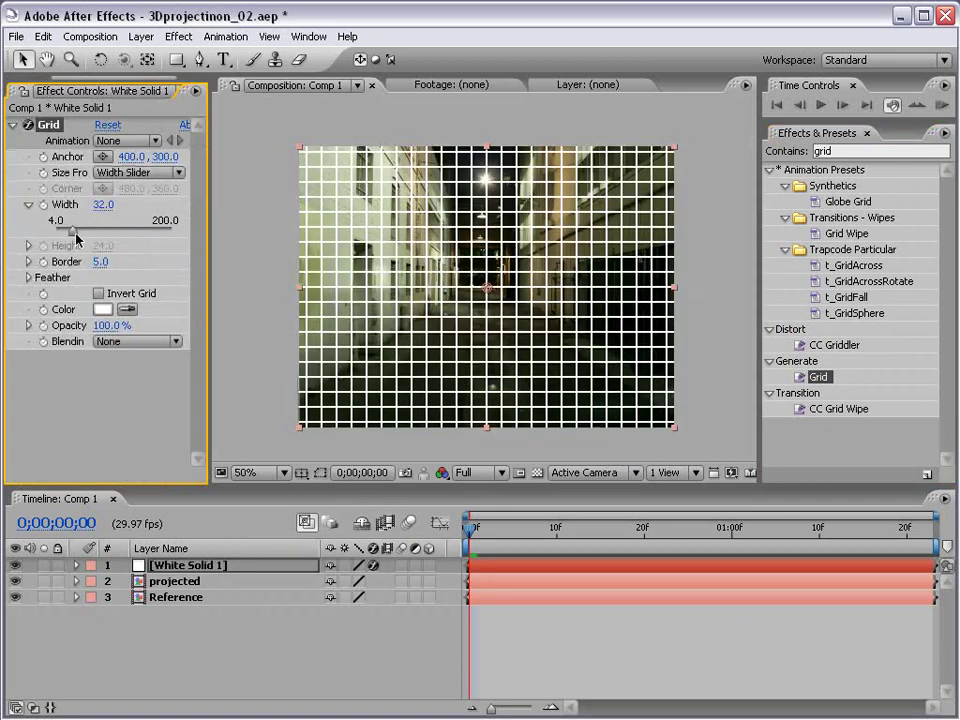
drag(76, 236, 90, 236)
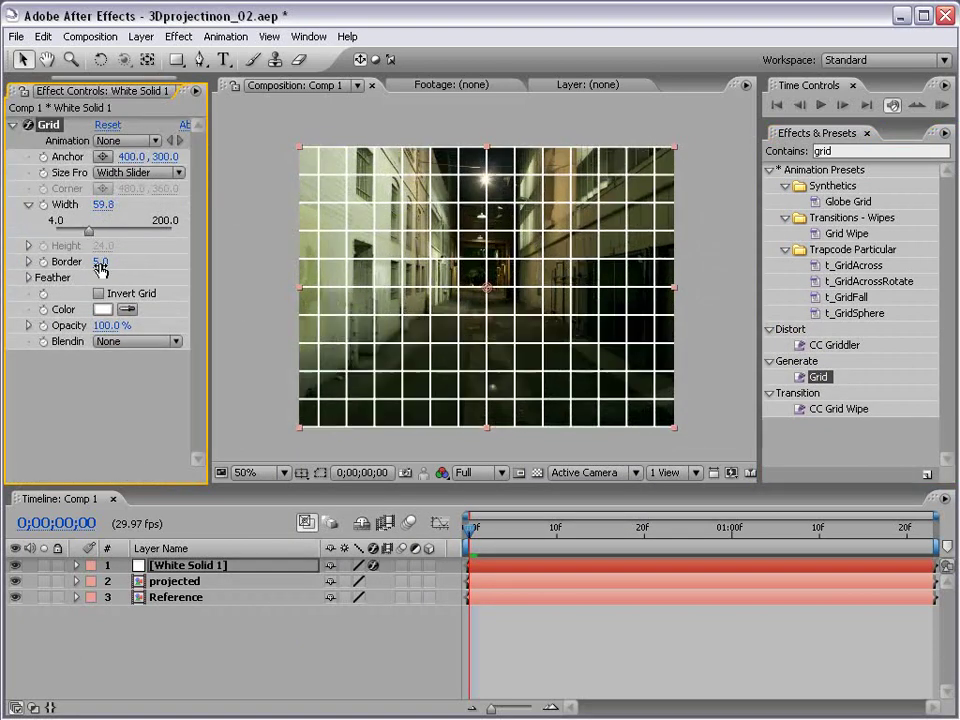
click(100, 262)
key(Return)
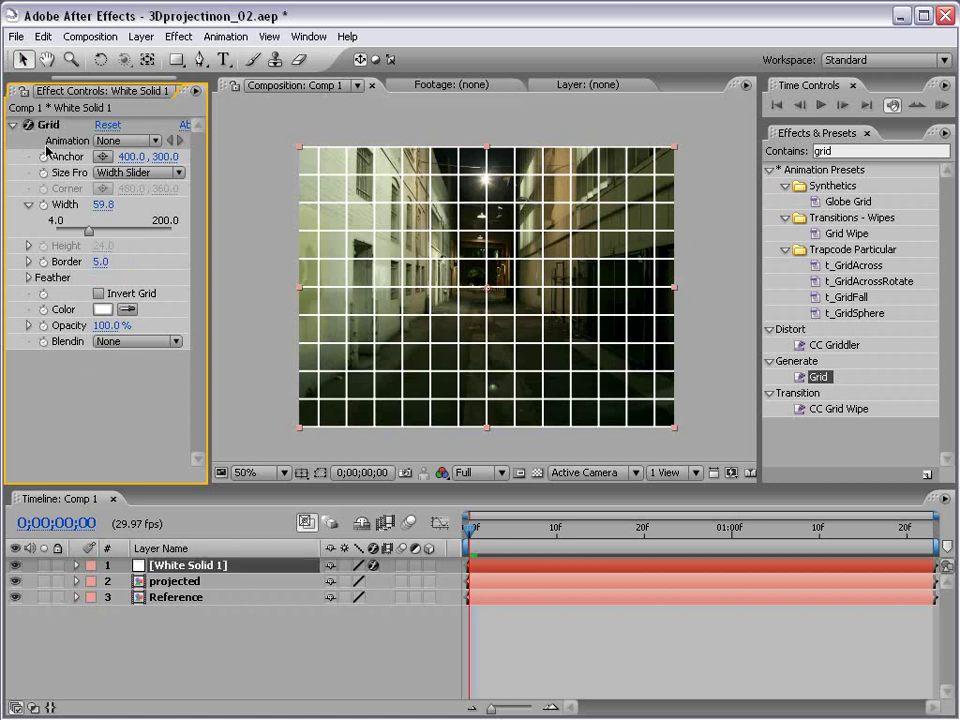
click(13, 124)
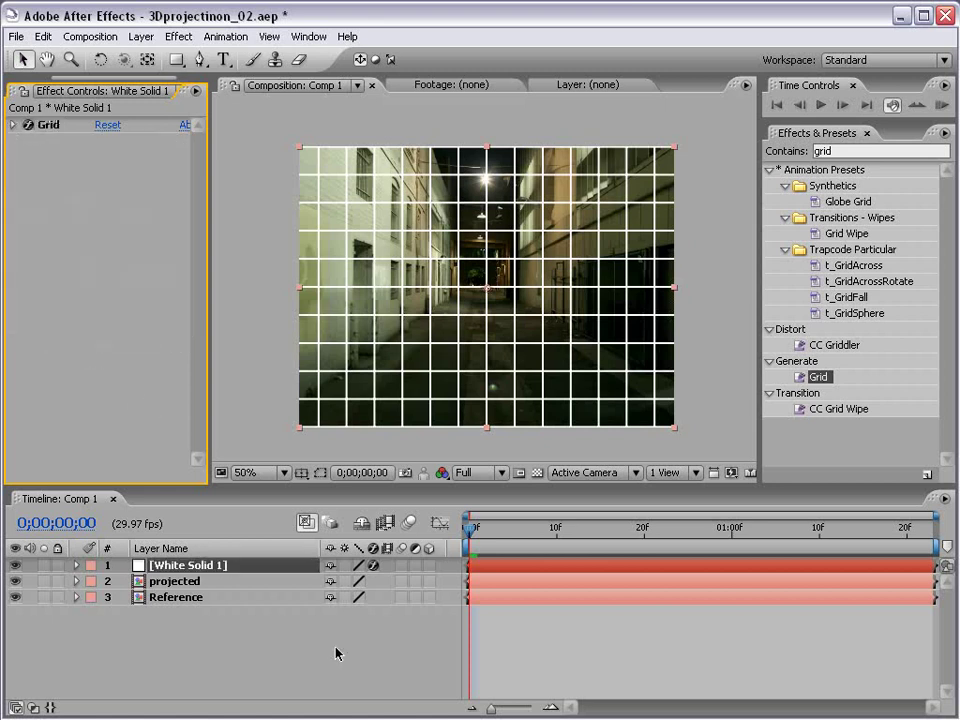
Make White Solid 1 and the projected layer 3D layers.
click(429, 565)
click(190, 581)
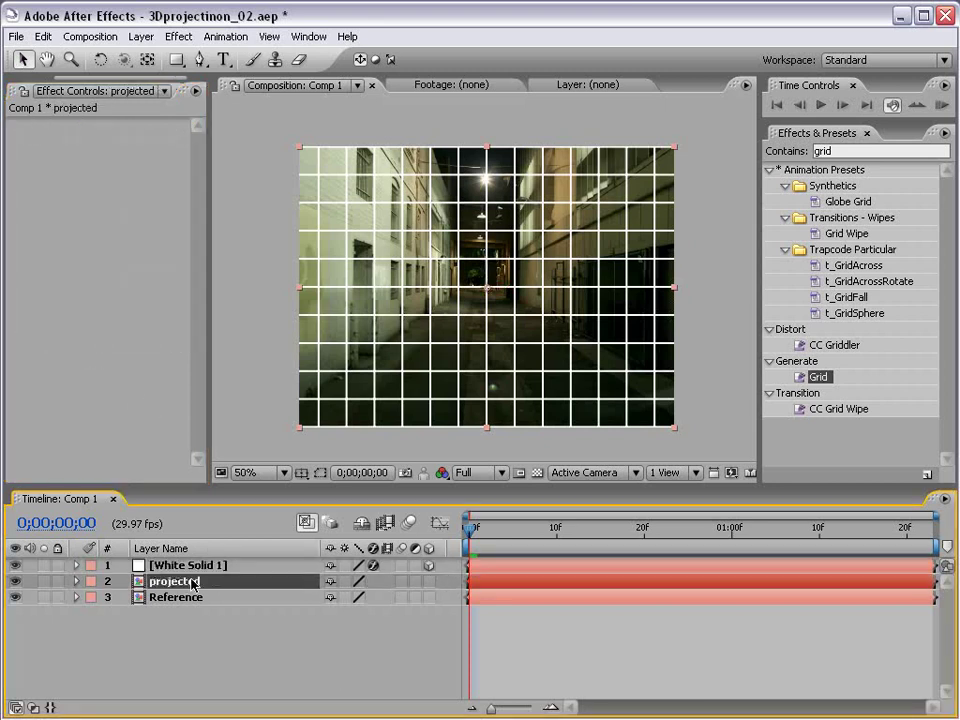
click(429, 581)
key(F2)
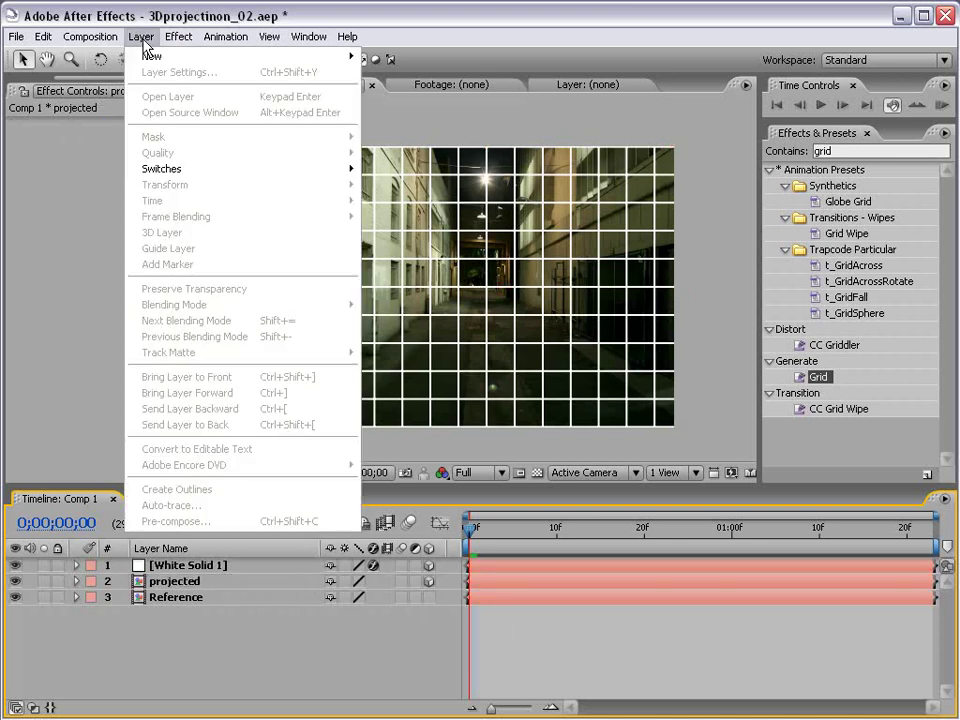
Add a point light named Light 1 to the composition.
click(141, 36)
mouse_move(147, 63)
click(395, 87)
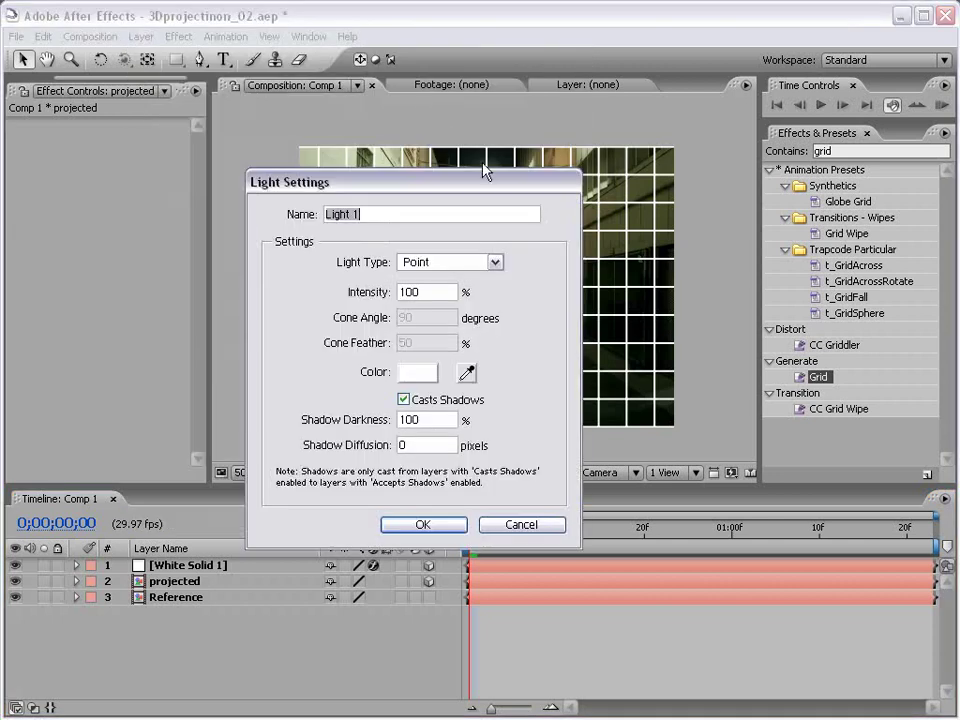
click(430, 260)
click(428, 296)
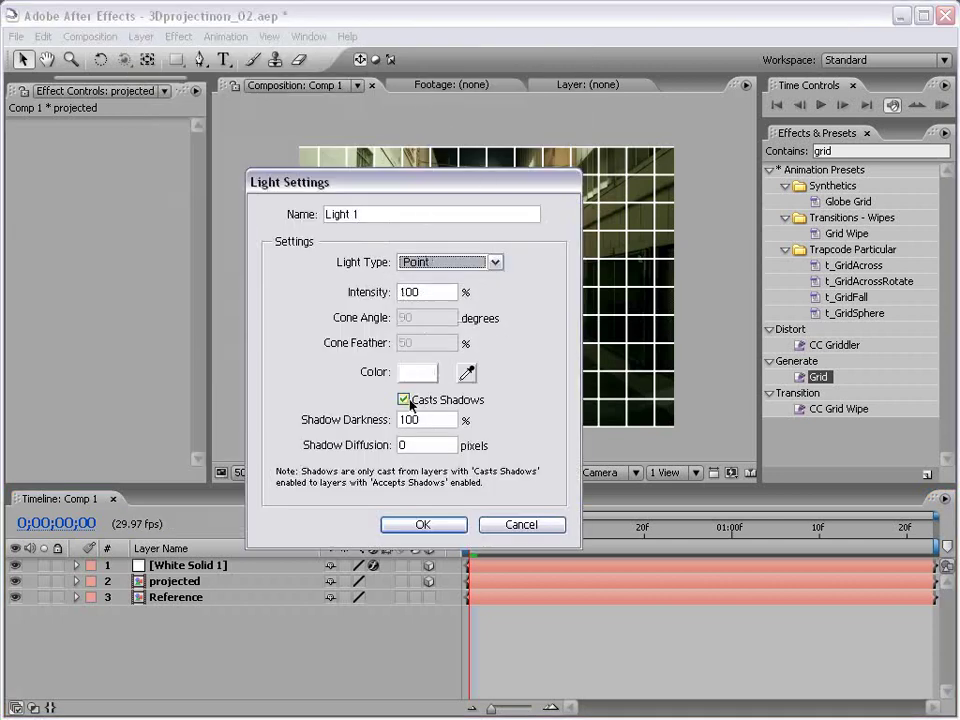
click(394, 524)
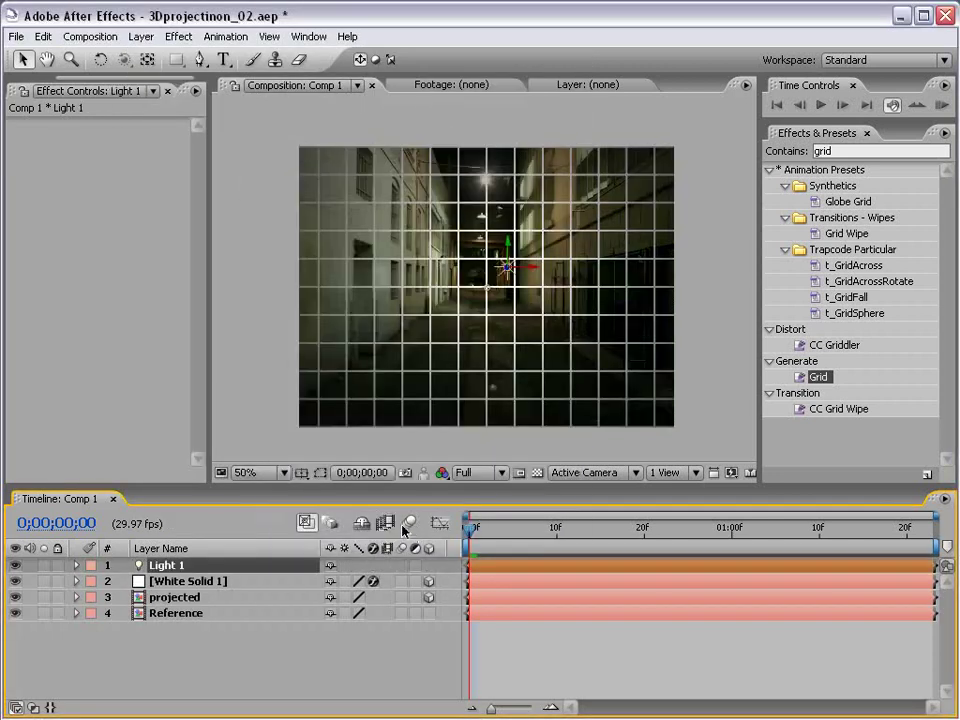
Add Camera 1 using the 35mm lens preset.
click(141, 36)
mouse_move(255, 56)
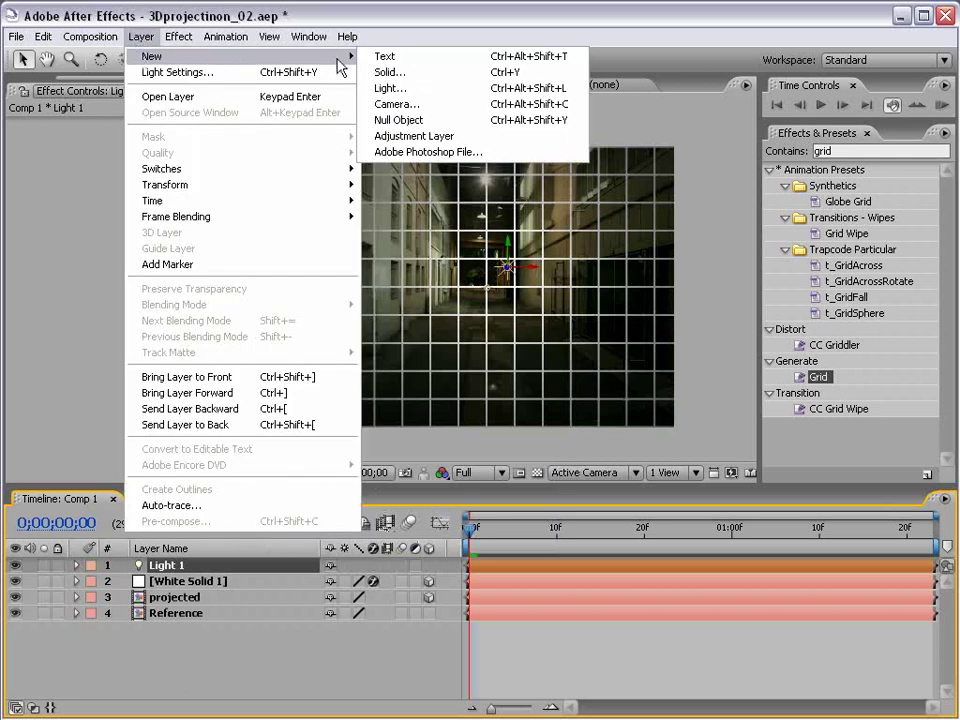
click(419, 110)
click(600, 289)
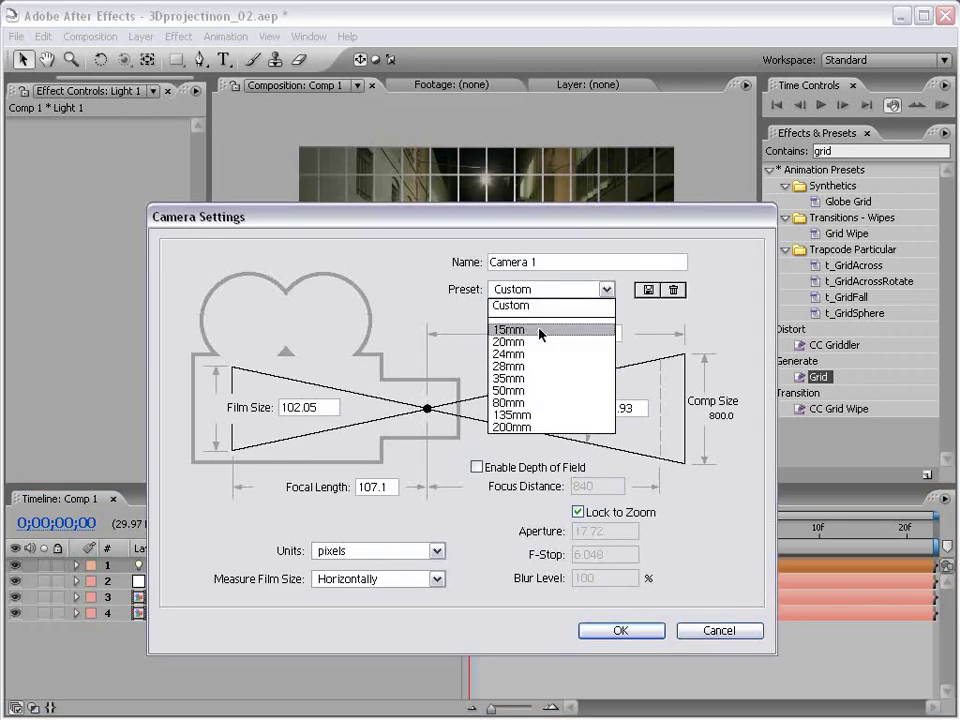
click(510, 379)
click(619, 630)
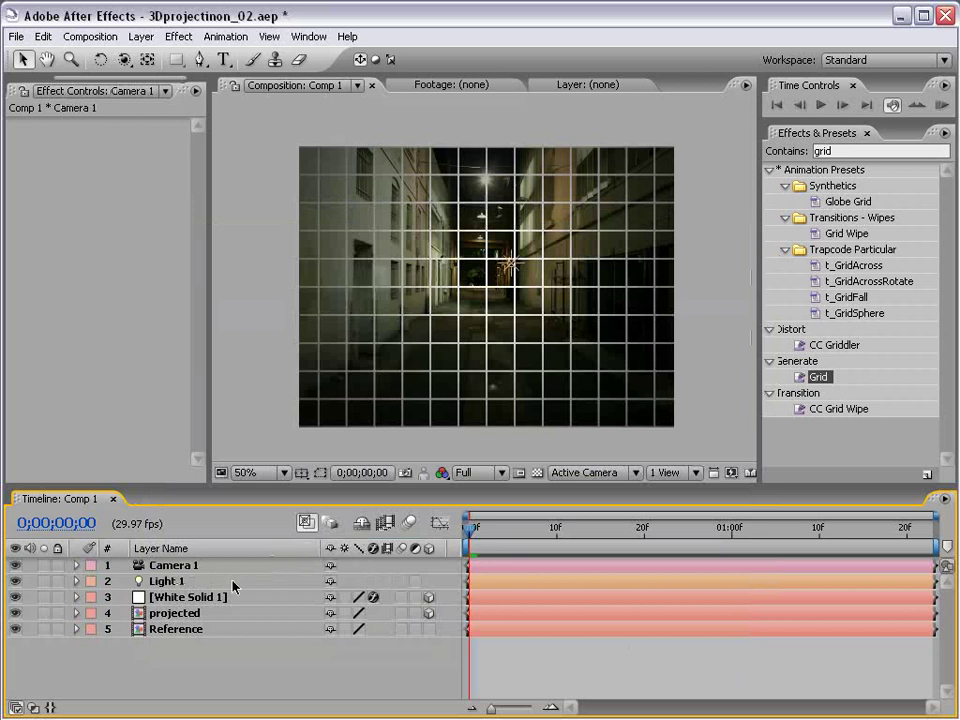
Enlarge the timeline and reveal Position for Camera 1, Light 1 and projected.
drag(161, 487, 161, 414)
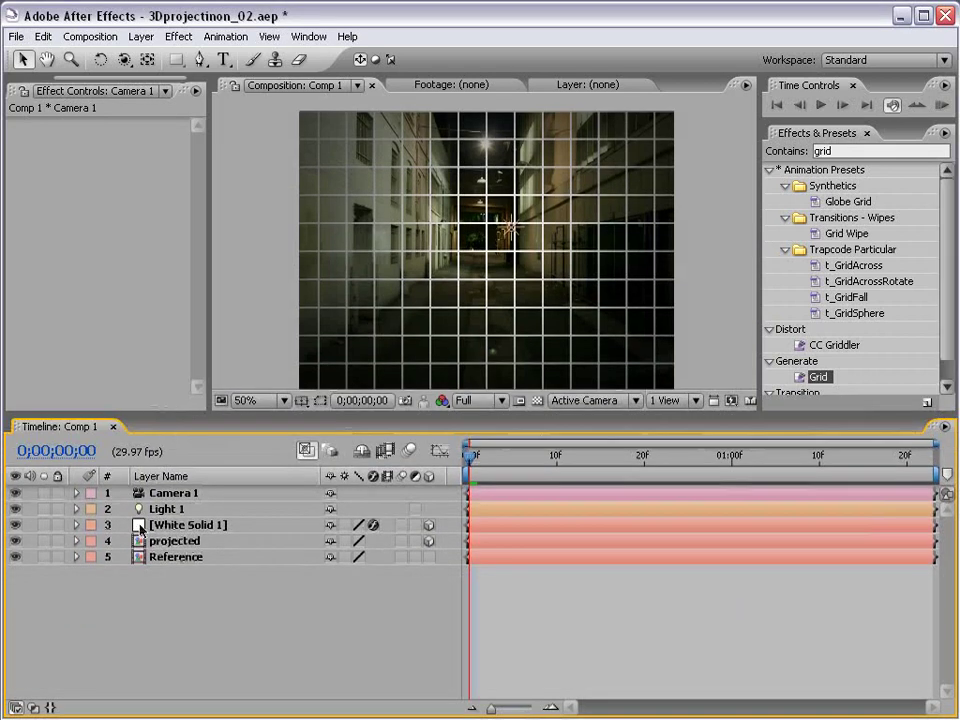
click(160, 476)
click(160, 476)
click(168, 495)
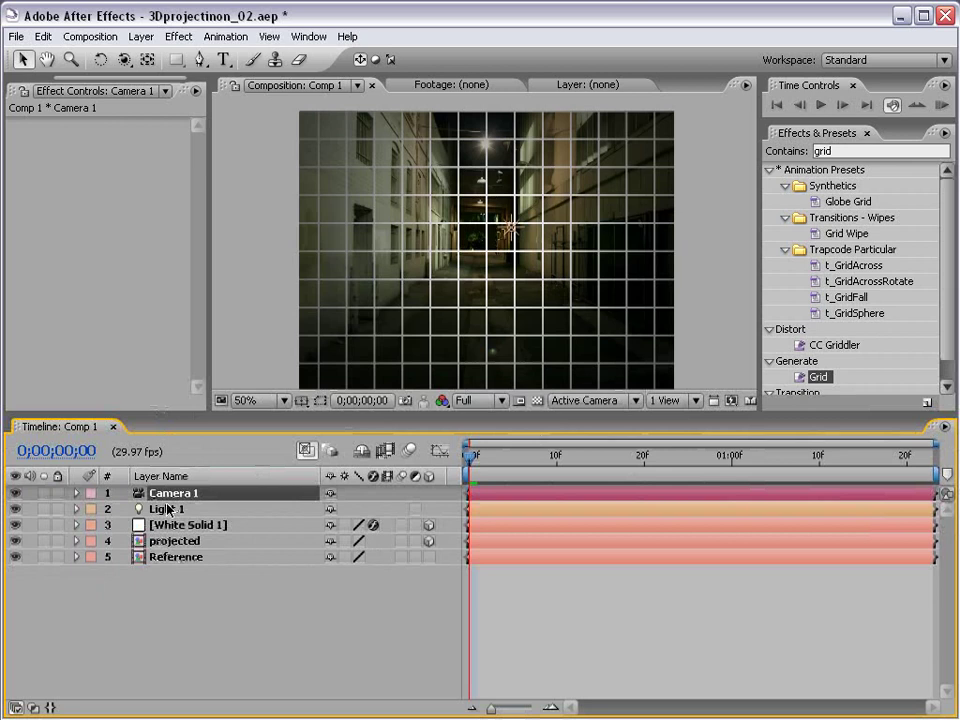
key(p)
click(168, 526)
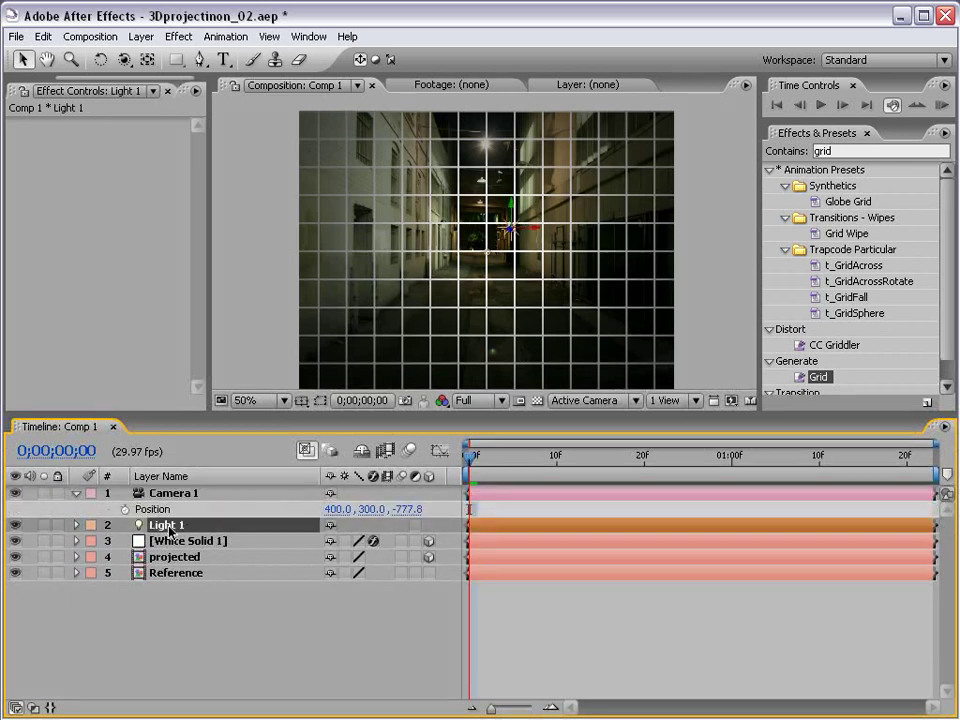
key(p)
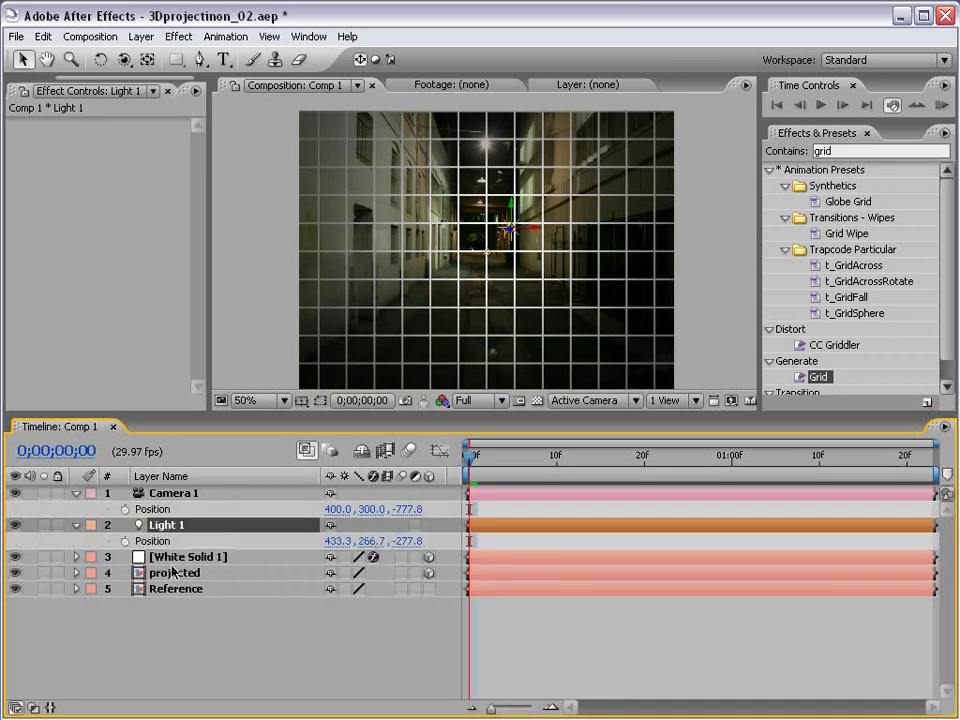
click(172, 573)
key(p)
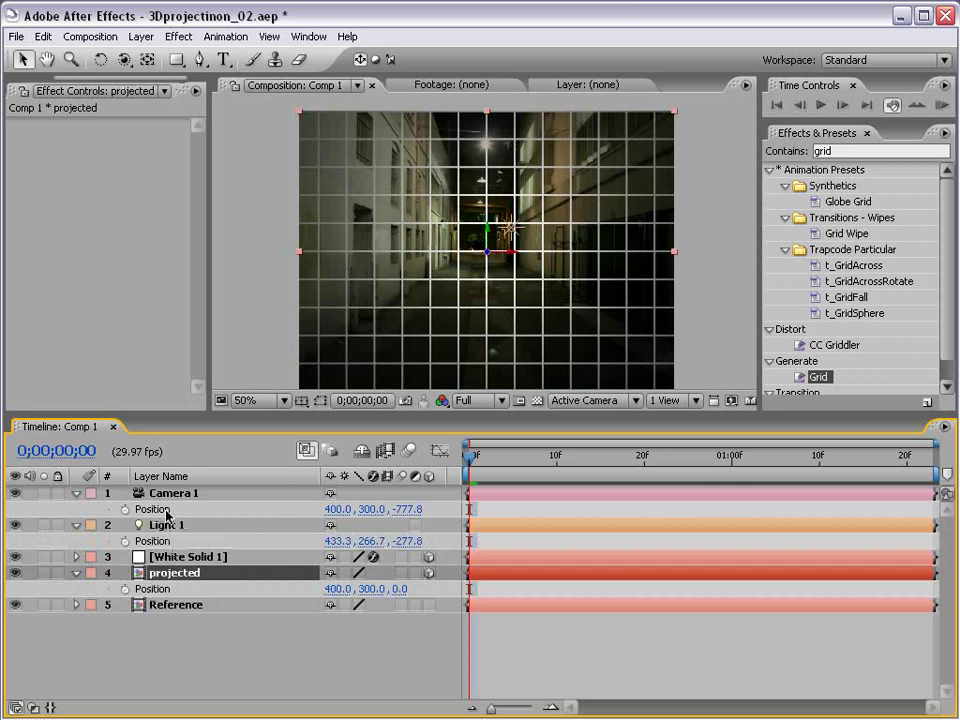
Paste Camera 1's position (400.0, 300.0, -777.8) into Light 1 and the projected layer.
click(154, 509)
click(158, 539)
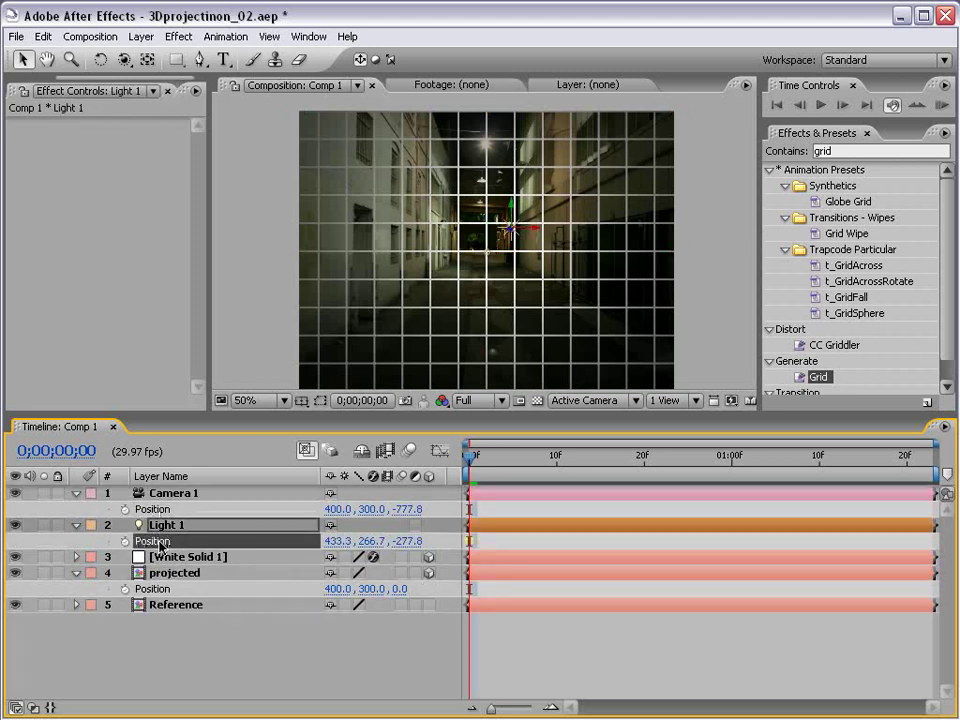
key(ctrl+v)
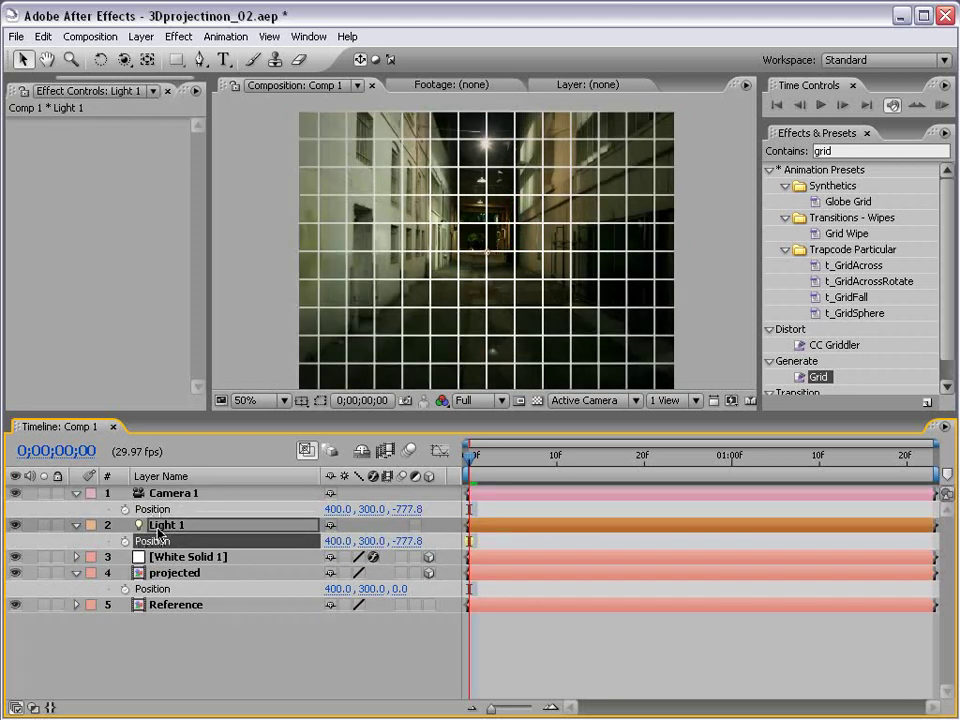
click(156, 589)
key(ctrl+v)
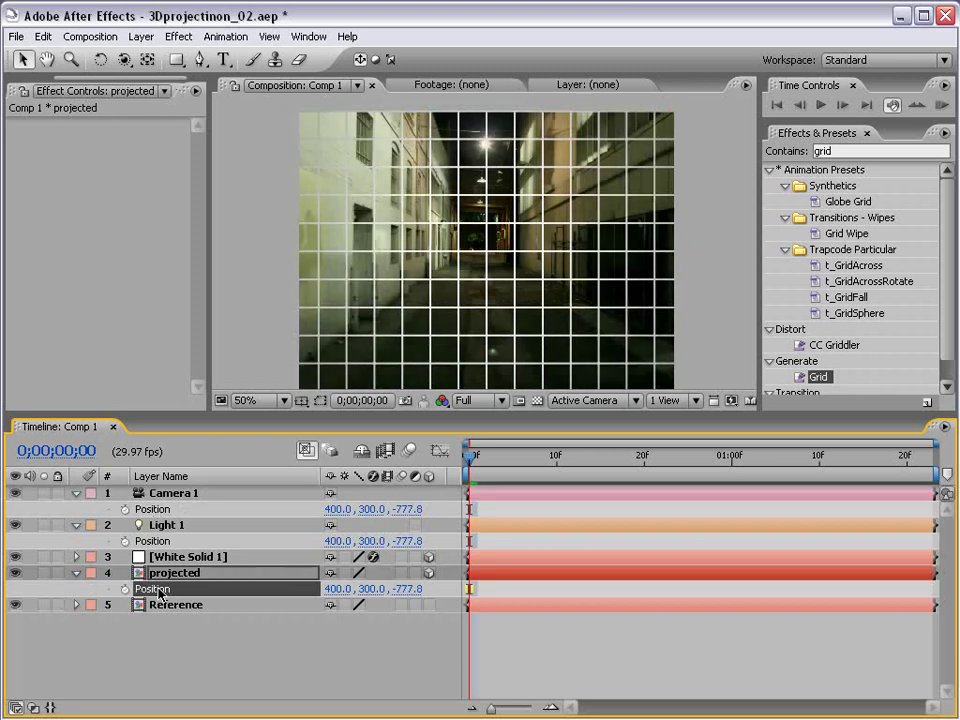
click(210, 664)
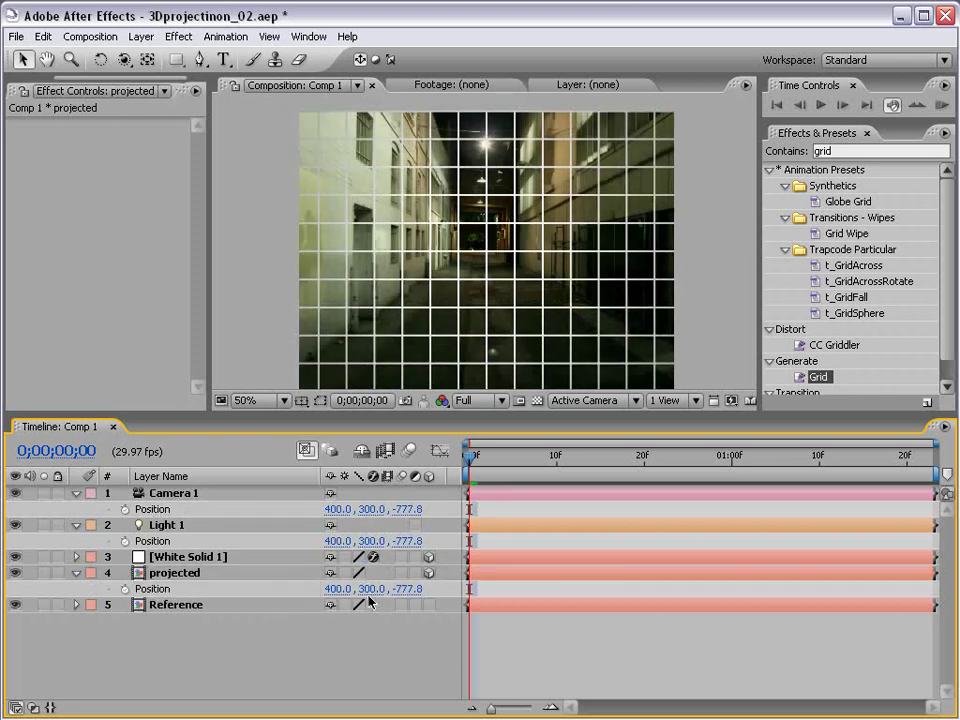
Move the projected layer in front of the camera to Z depth -685.8.
drag(405, 597, 476, 582)
drag(358, 600, 420, 590)
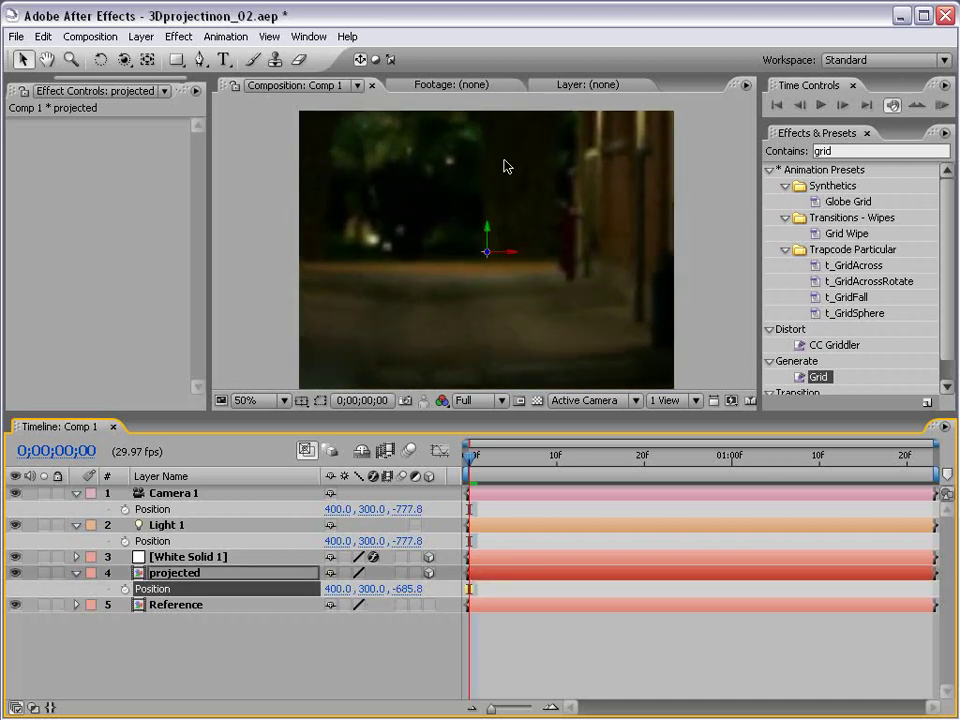
key(h)
drag(454, 303, 450, 296)
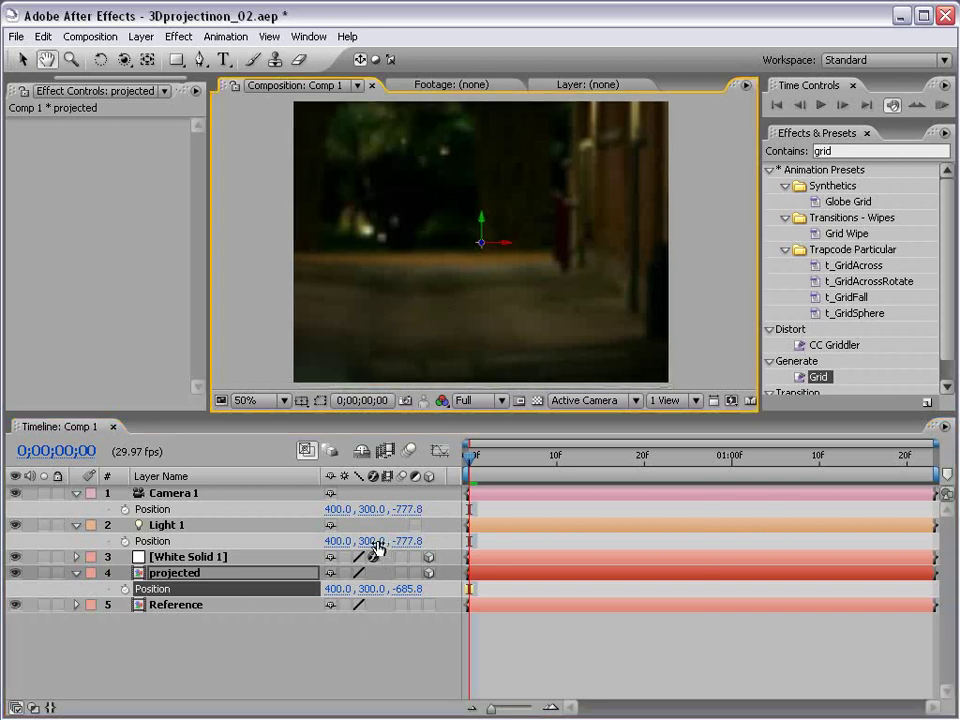
Reveal the projected layer's Scale and scrub it smaller.
click(201, 576)
key(v)
key(s)
drag(336, 589, 343, 589)
Drag the projected layer's corner handle until its Scale reads 11.9%.
scroll(563, 223, down, 1)
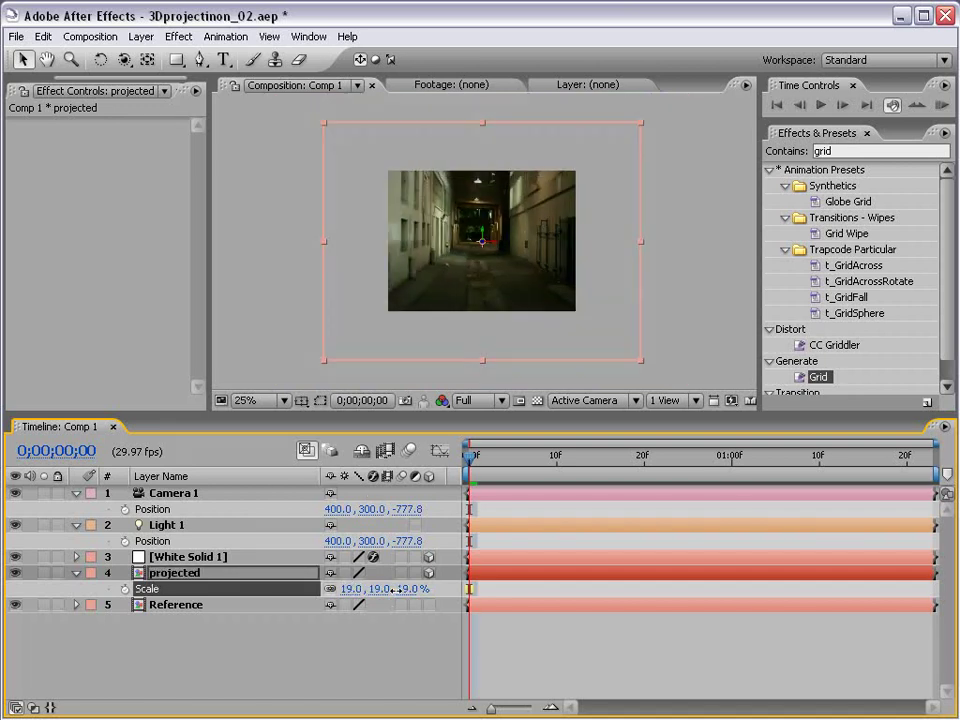
drag(634, 357, 583, 317)
scroll(580, 321, up, 1)
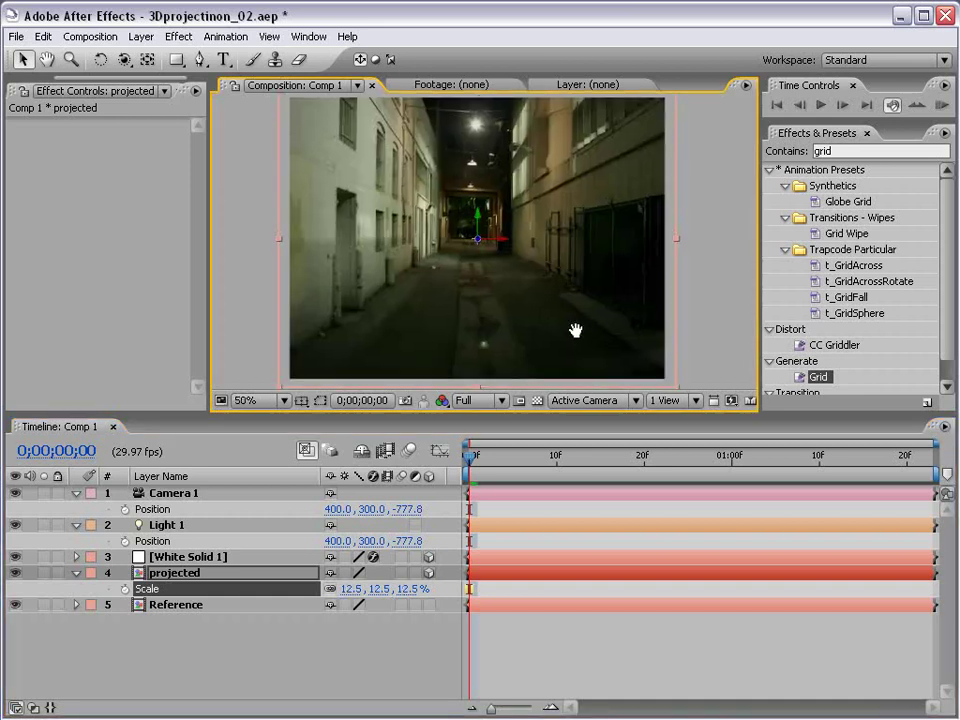
drag(667, 381, 645, 346)
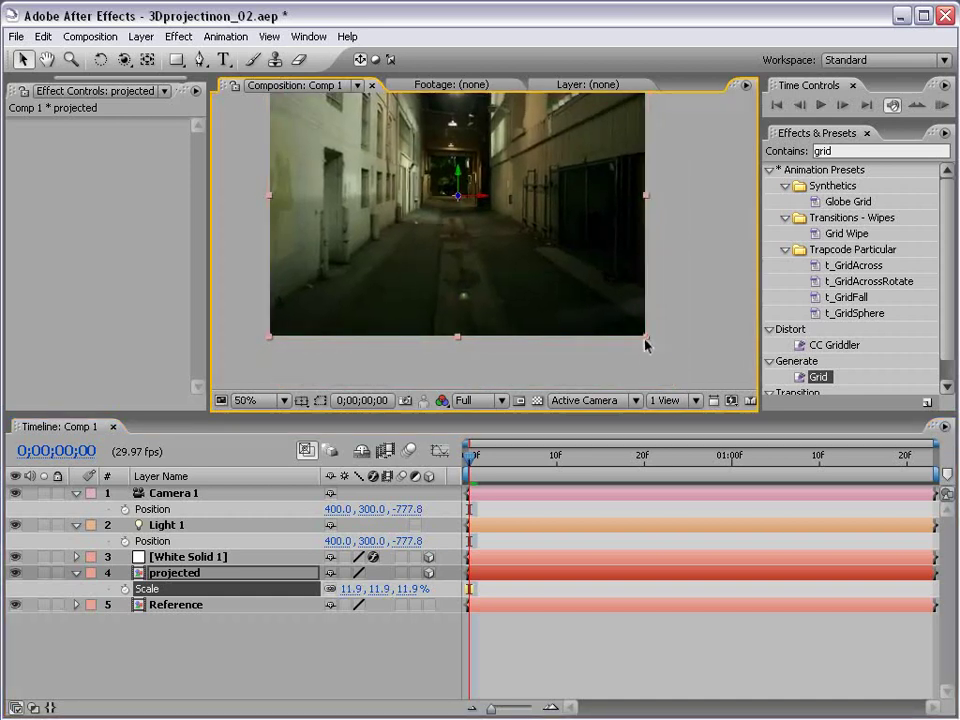
click(583, 354)
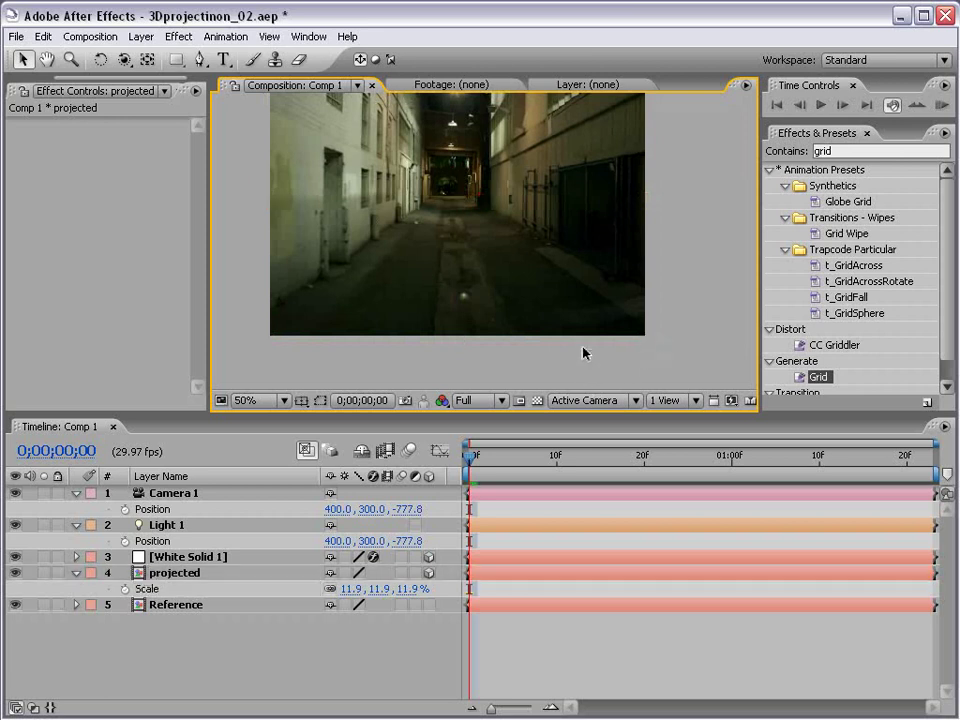
key(grave)
key(grave)
click(200, 605)
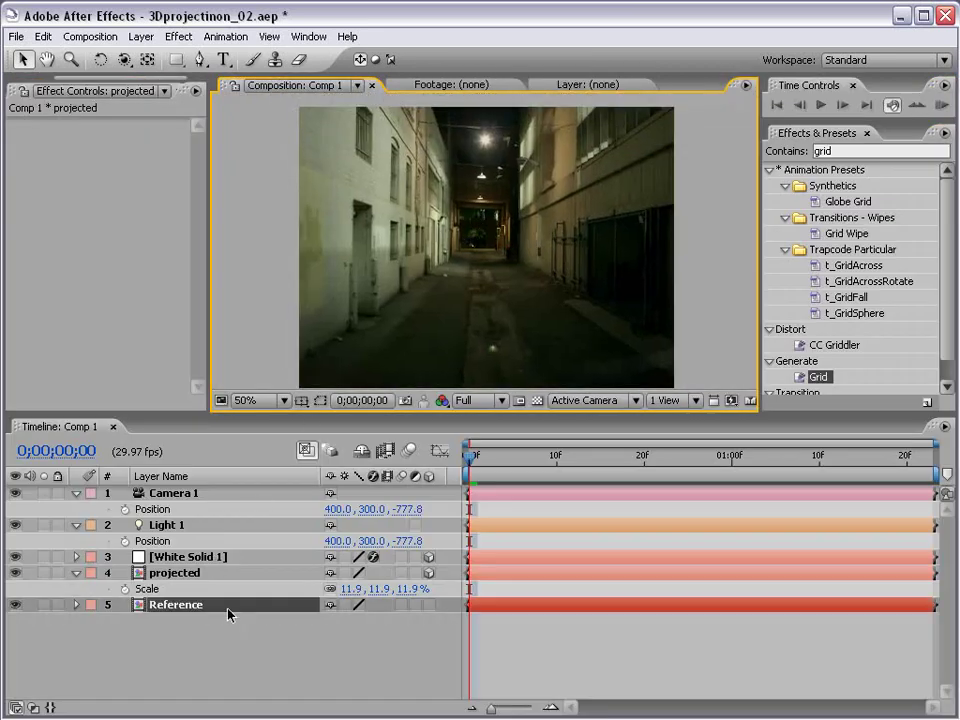
Set the projected layer's Light Transmission to 100% and Casts Shadows to Only.
drag(186, 414, 186, 308)
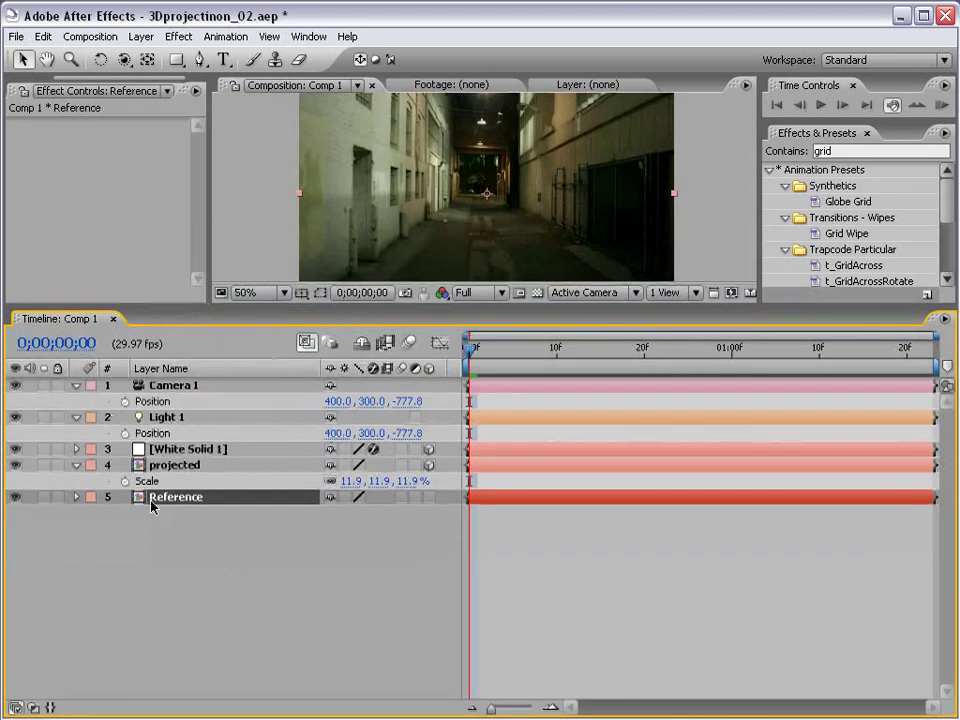
click(155, 466)
key(a)
key(a)
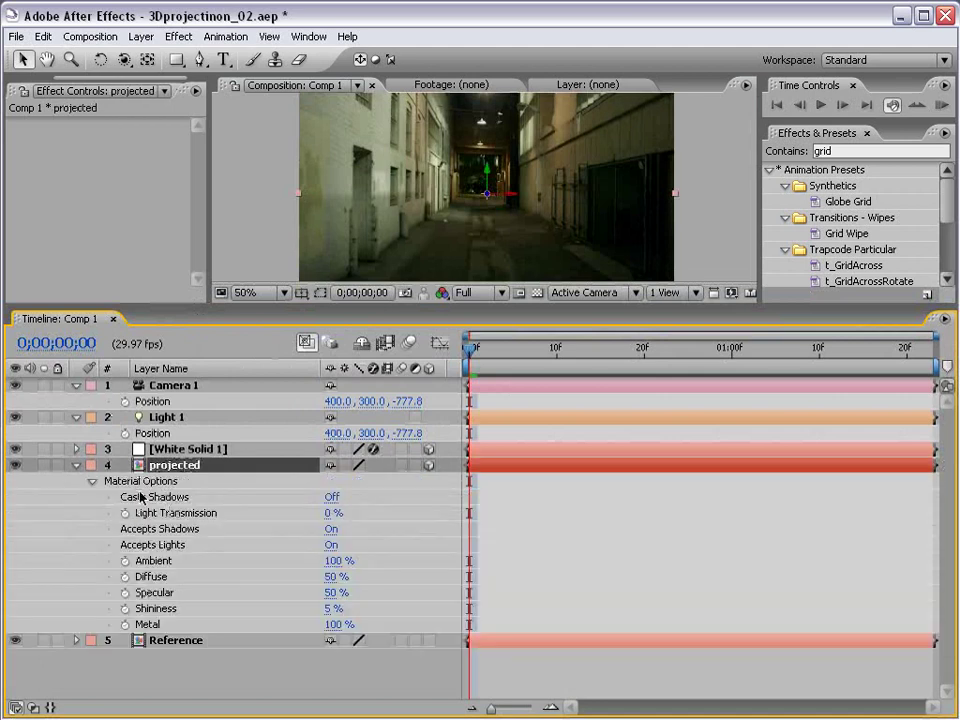
drag(329, 514, 440, 508)
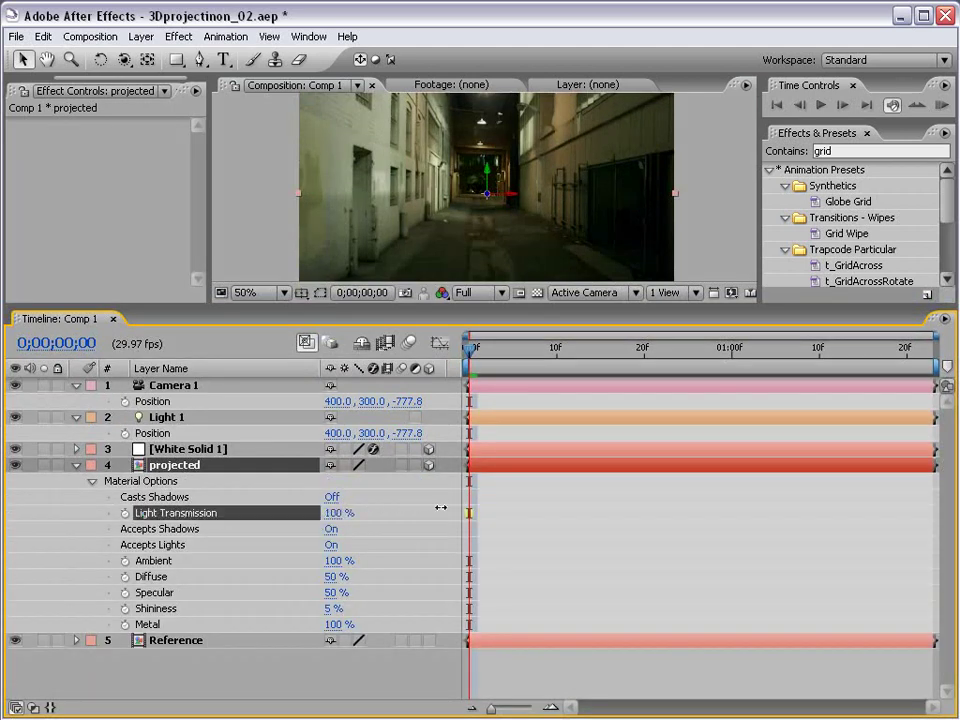
click(331, 497)
click(332, 497)
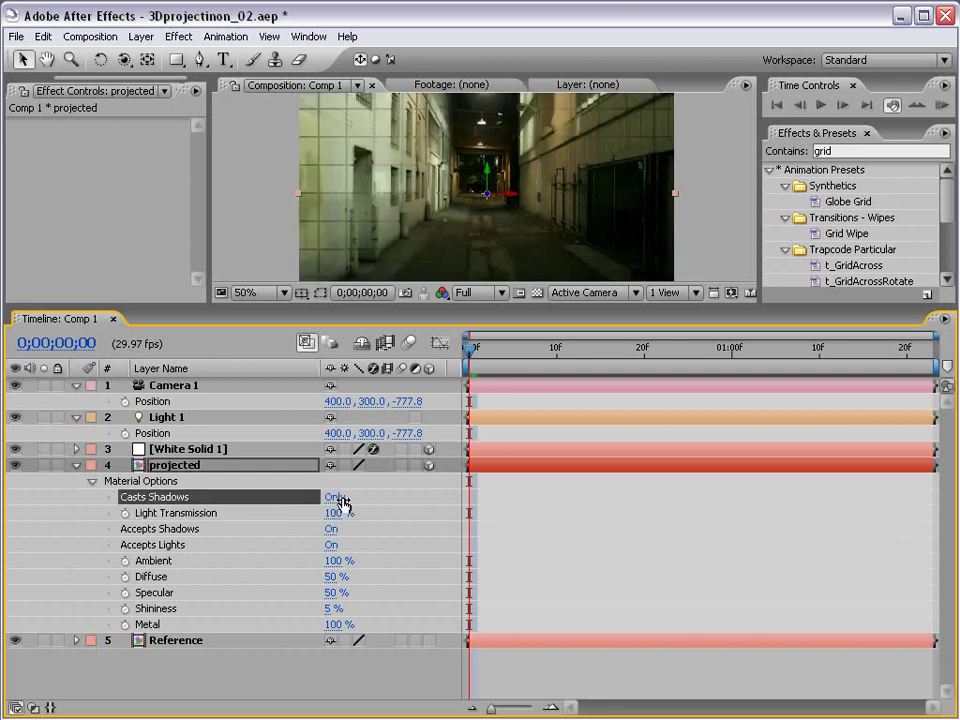
click(76, 465)
Turn off Accepts Lights on White Solid 1, collapse the layers, and enlarge the viewer.
click(190, 450)
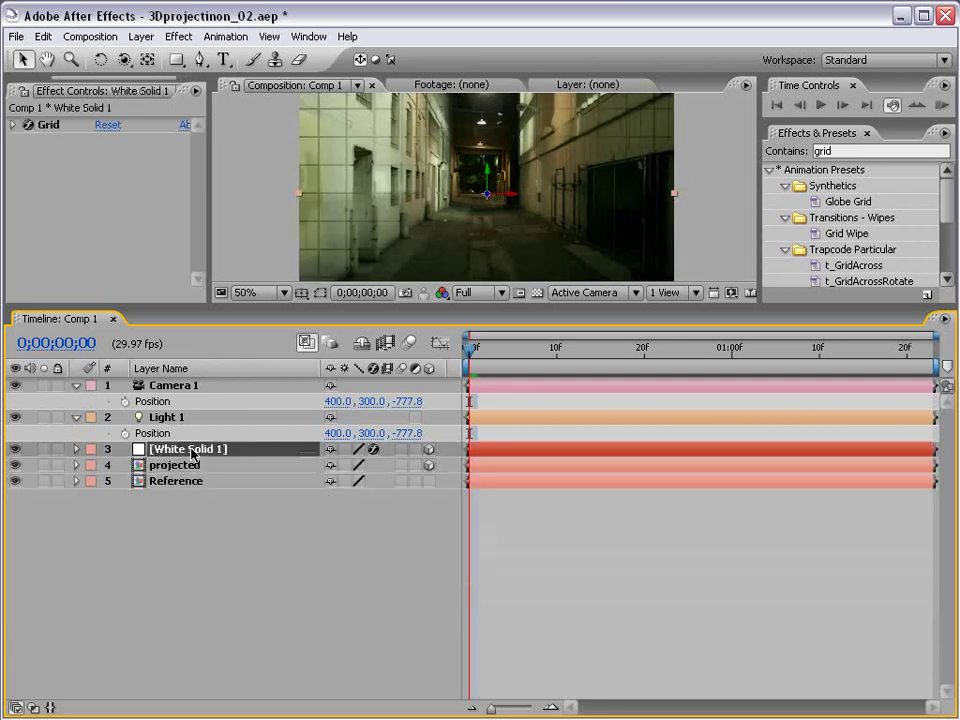
key(a)
key(a)
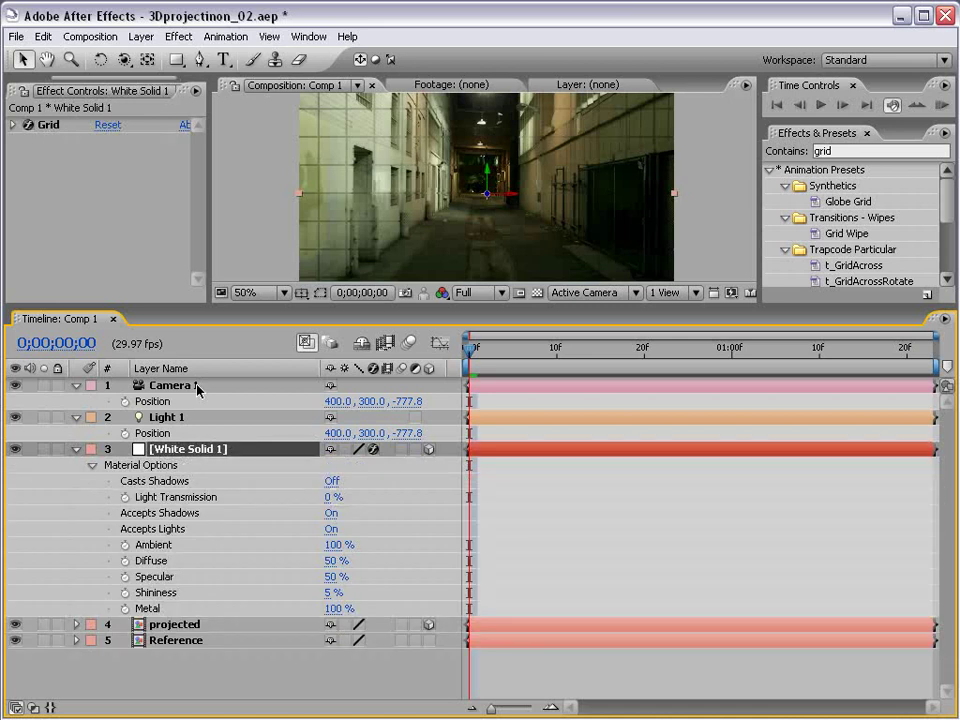
click(331, 529)
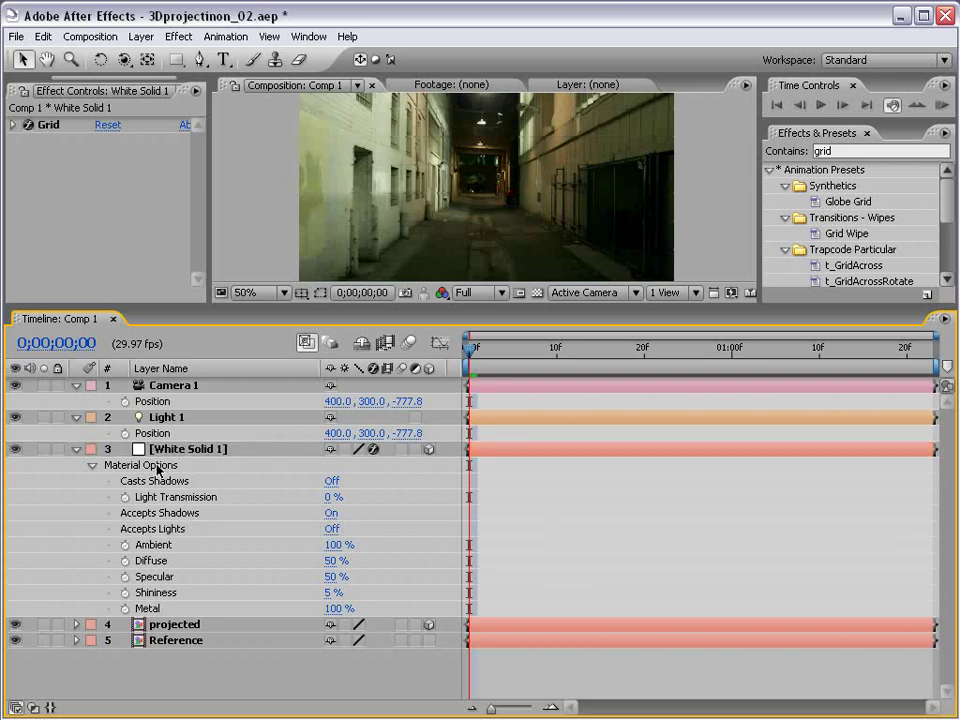
click(76, 451)
click(78, 419)
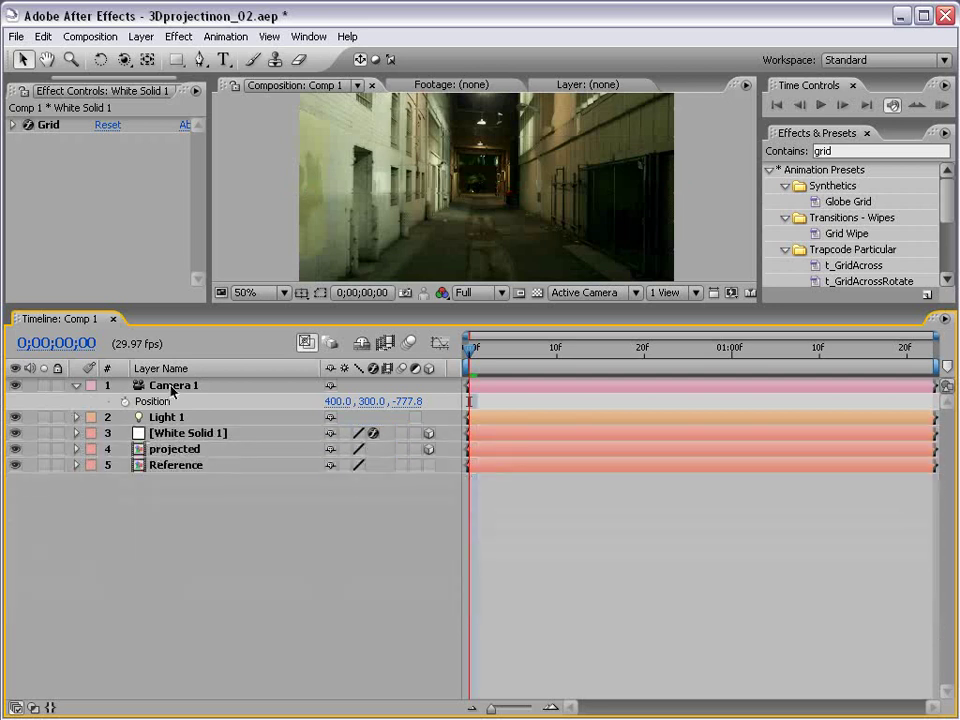
click(154, 386)
click(76, 385)
drag(262, 306, 263, 456)
Hide the projected layer so the grid shows over the alley.
click(379, 328)
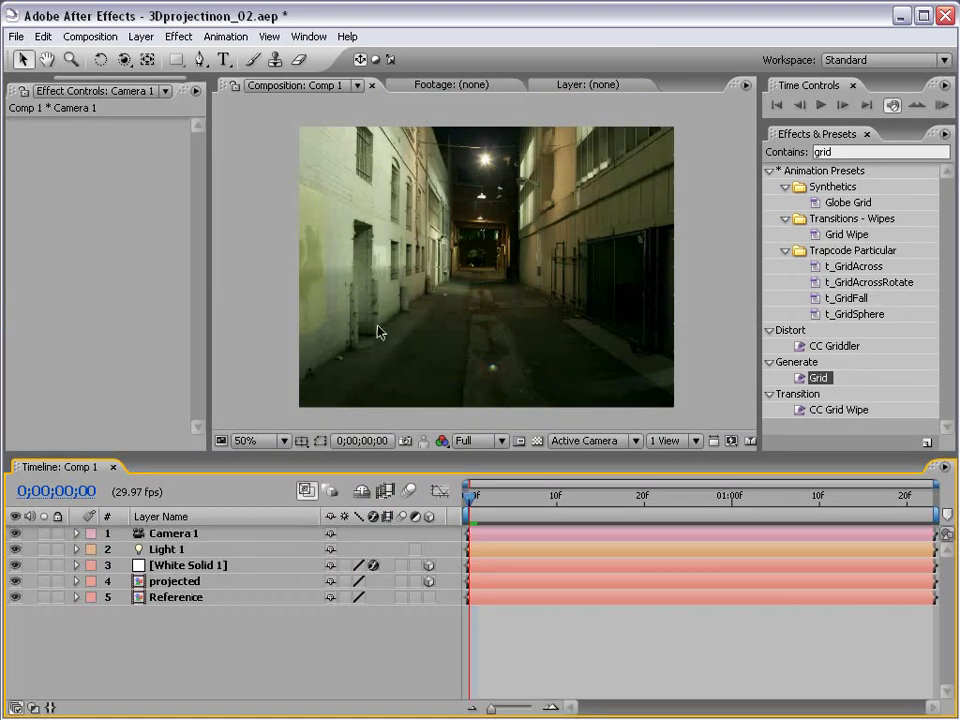
key(grave)
key(grave)
click(176, 585)
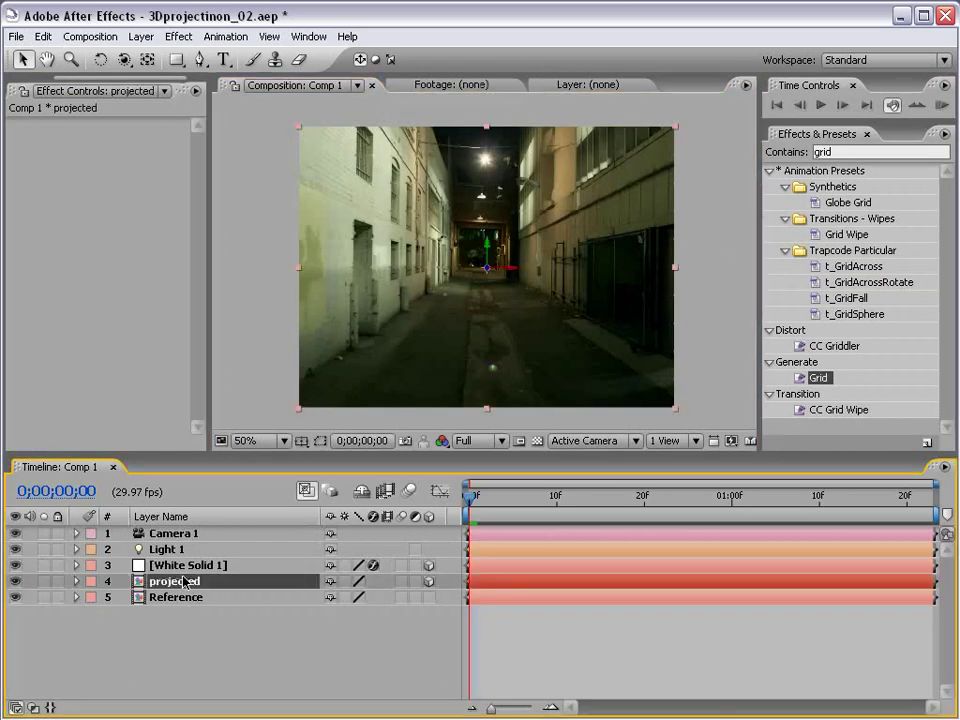
click(16, 581)
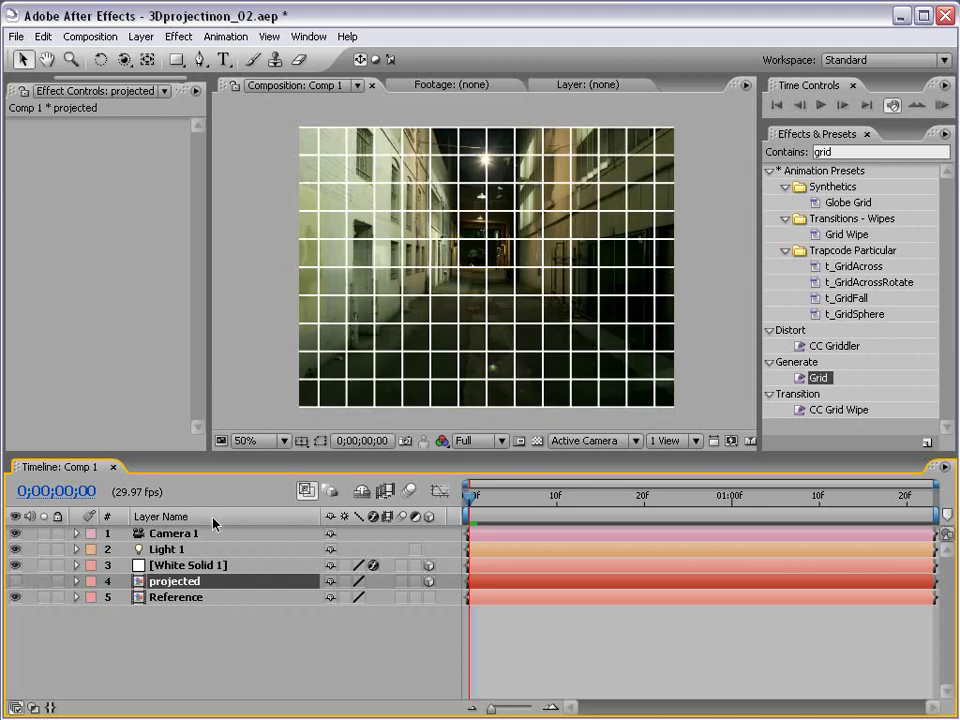
click(17, 581)
click(17, 581)
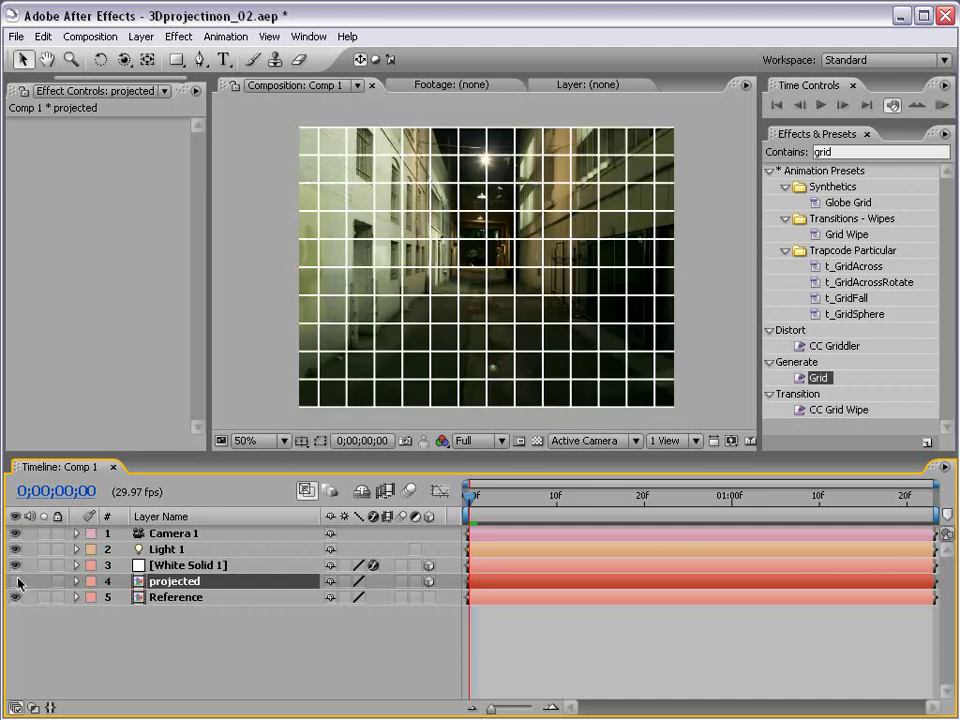
Rename White Solid 1 to 'Walls'.
click(190, 566)
key(Return)
text(Walls)
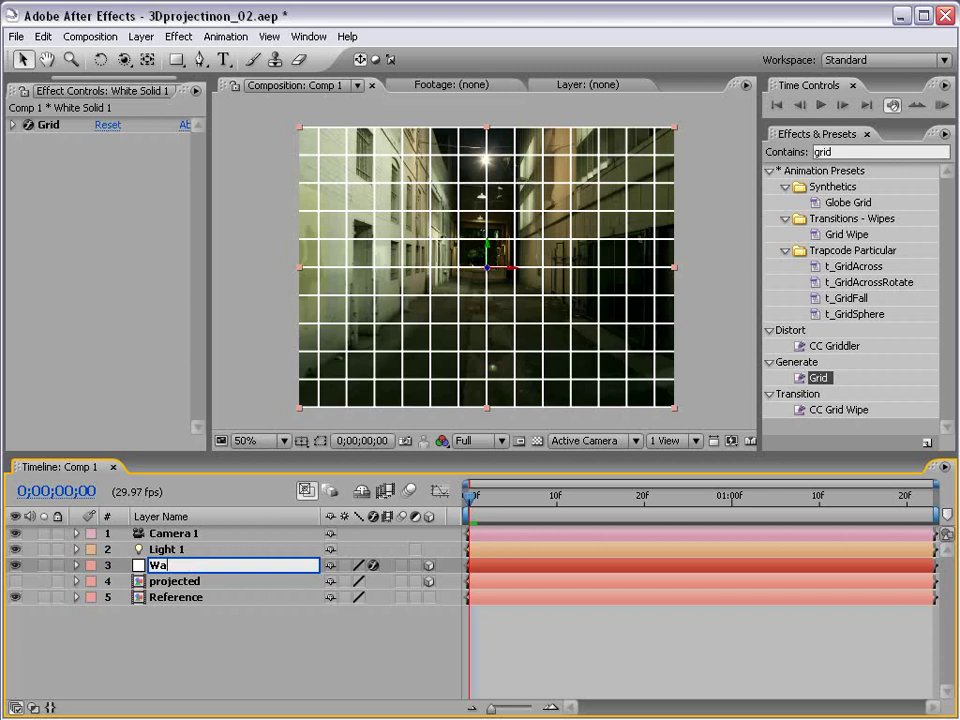
key(Return)
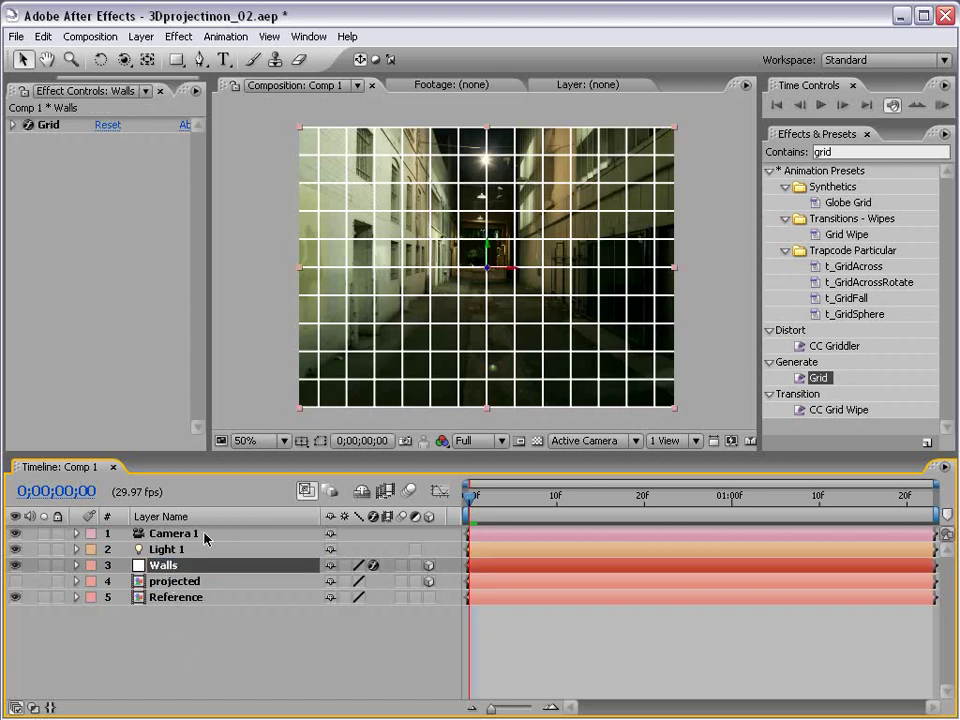
Rotate the Walls grid flat on X and lower it onto the alley floor.
click(104, 62)
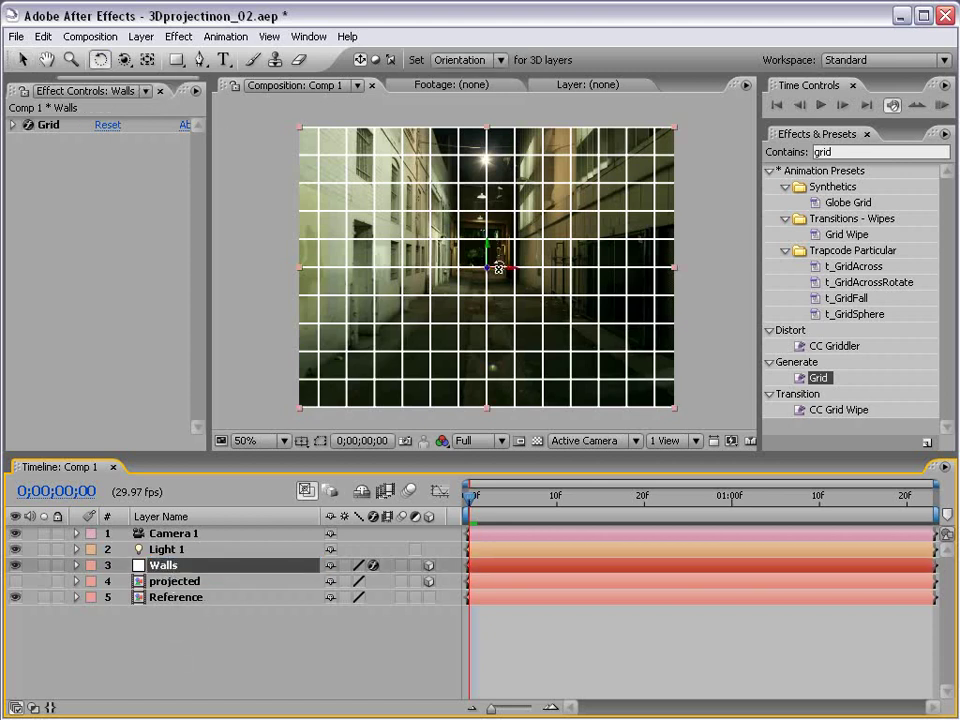
drag(498, 270, 494, 237)
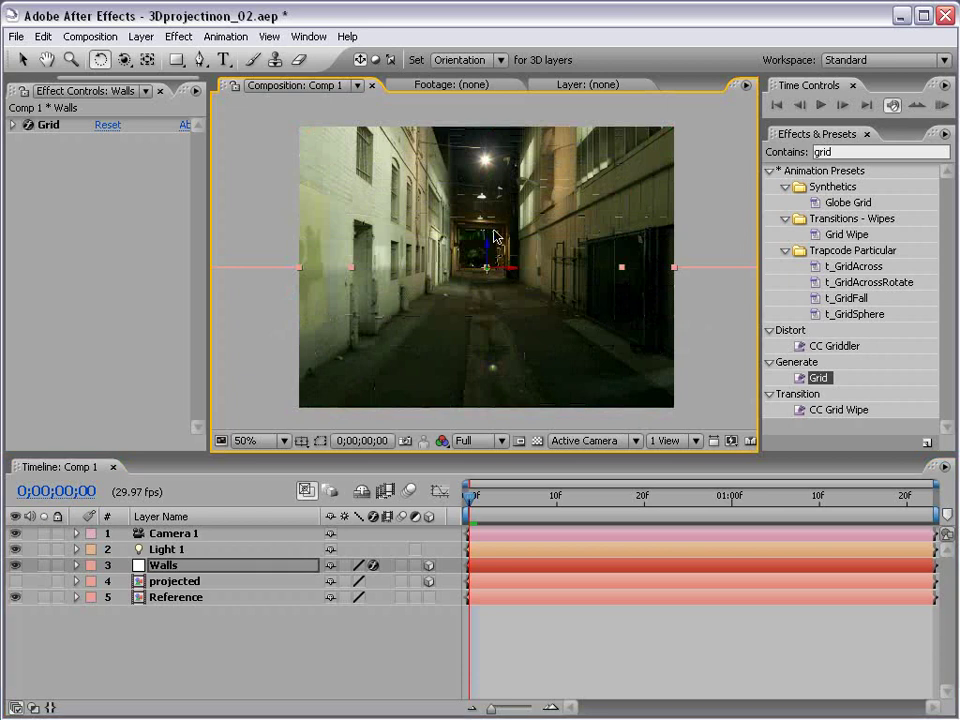
key(v)
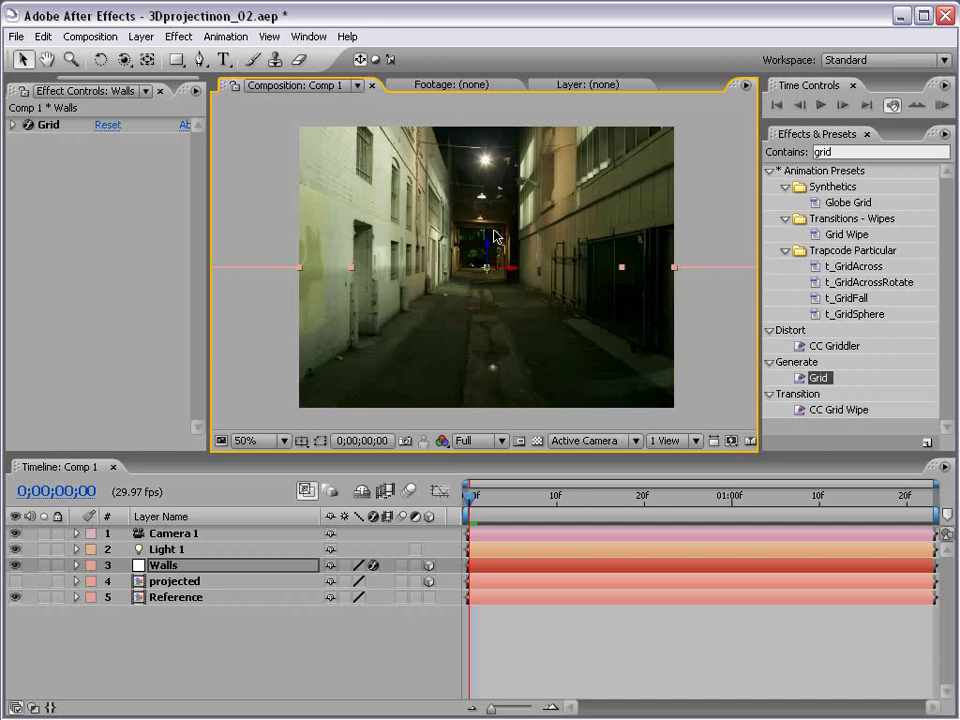
key(period)
key(period)
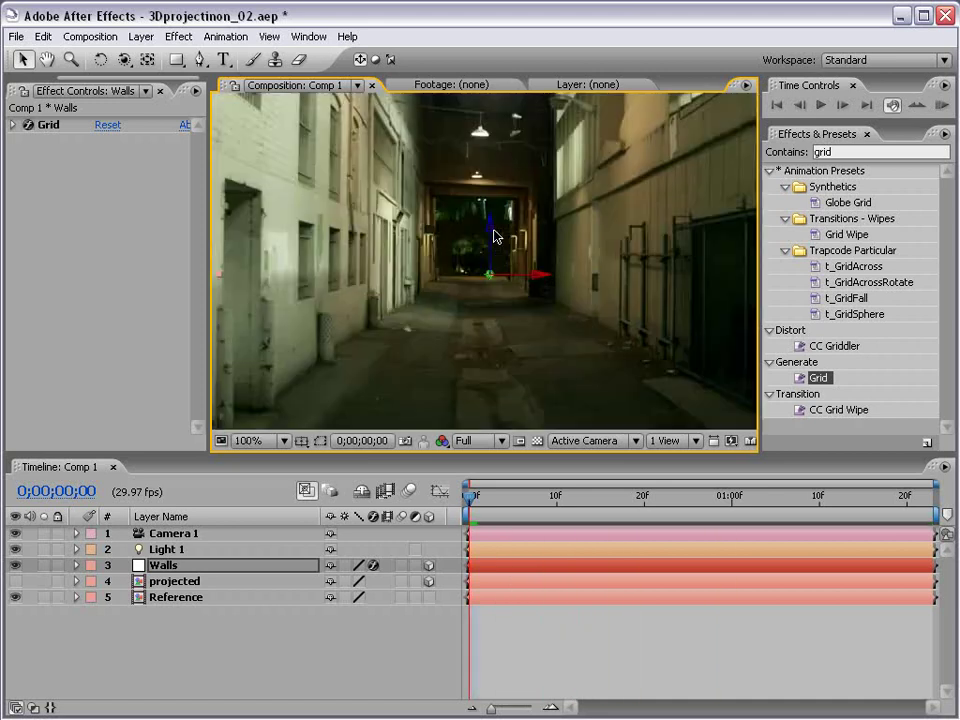
key(comma)
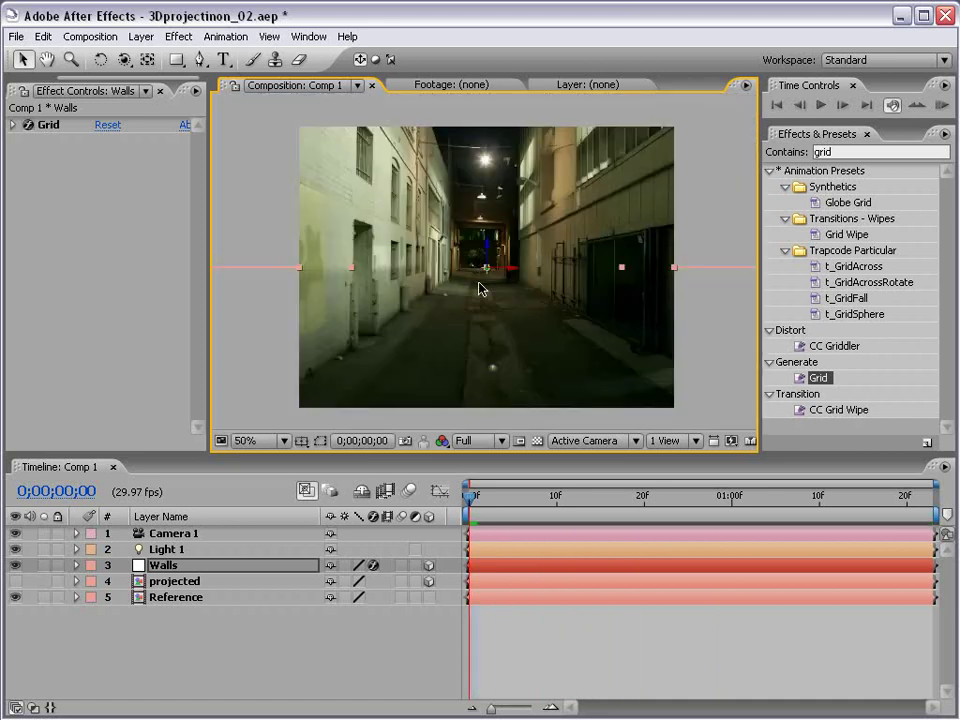
drag(487, 257, 490, 357)
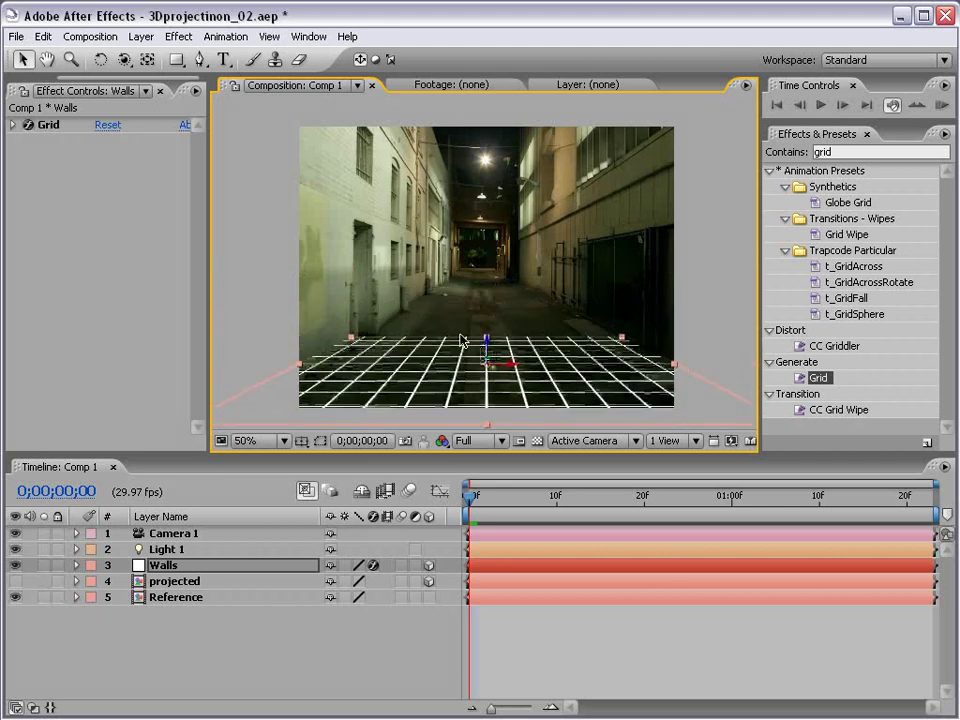
key(grave)
key(grave)
click(153, 567)
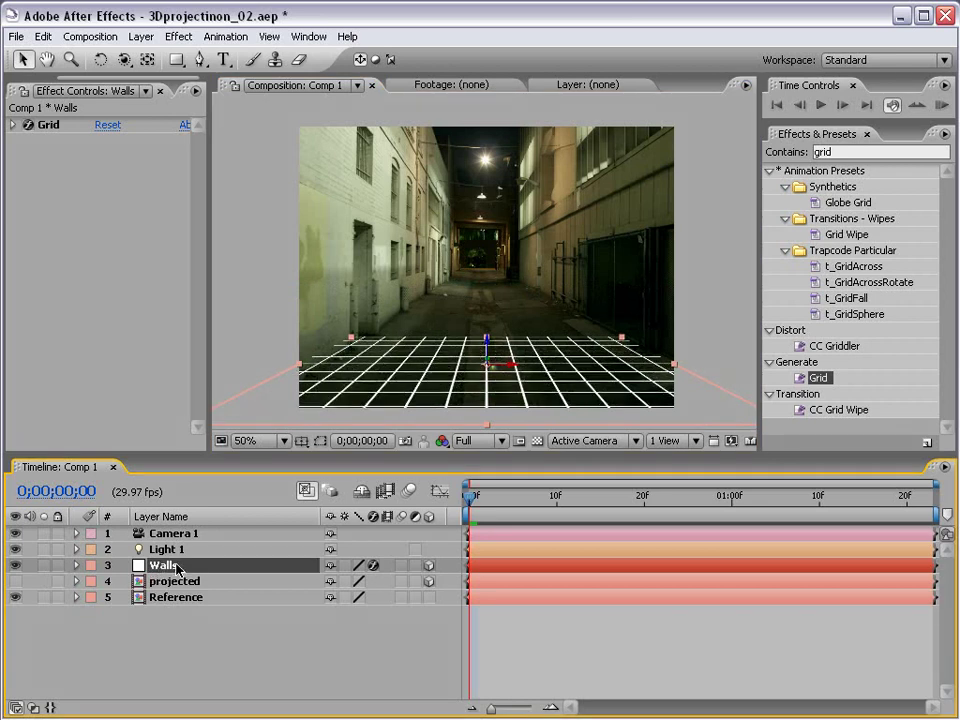
Duplicate Walls and stand the Walls 2 copy upright along the left wall.
key(ctrl+d)
key(w)
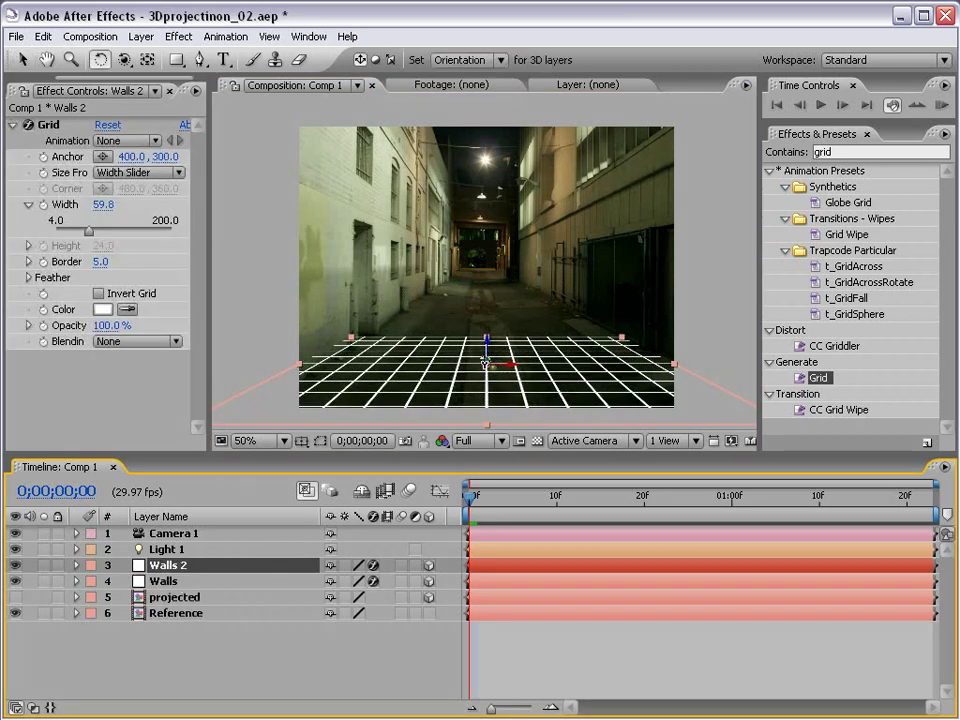
drag(485, 364, 296, 172)
key(v)
double_click(293, 168)
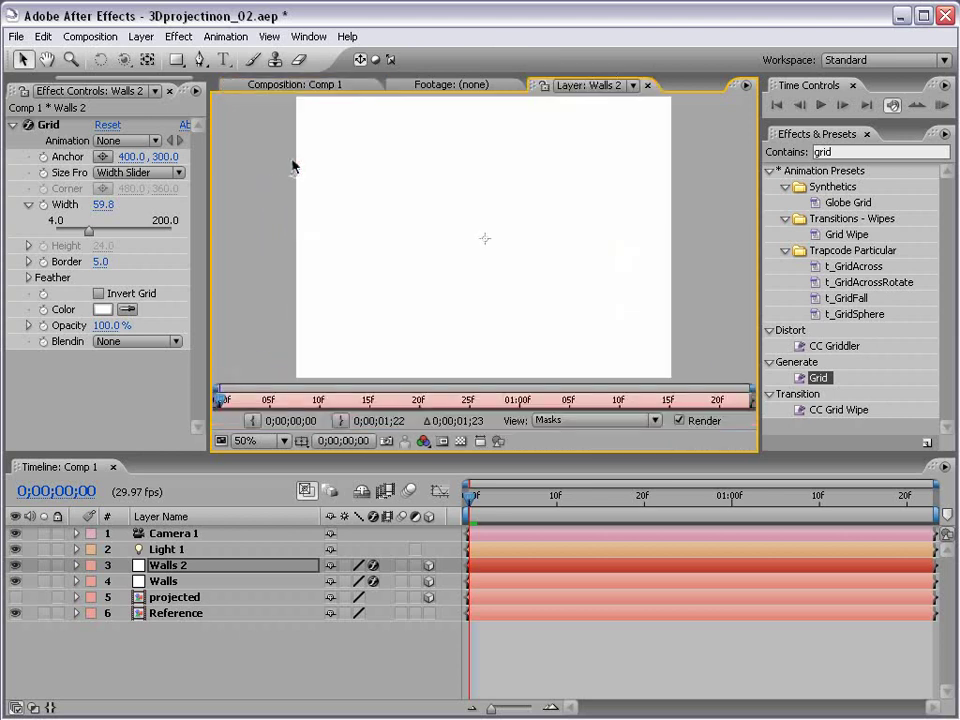
click(272, 88)
drag(302, 175, 302, 170)
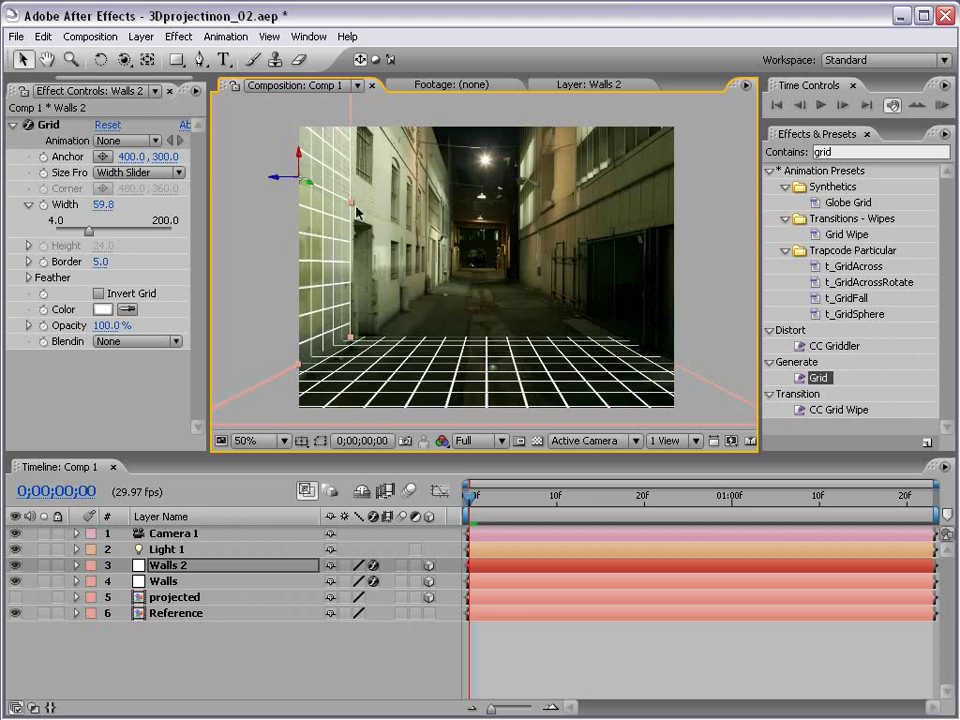
Duplicate Walls 2 and move Walls 3 onto the right wall.
key(ctrl+d)
drag(305, 195, 664, 209)
click(279, 645)
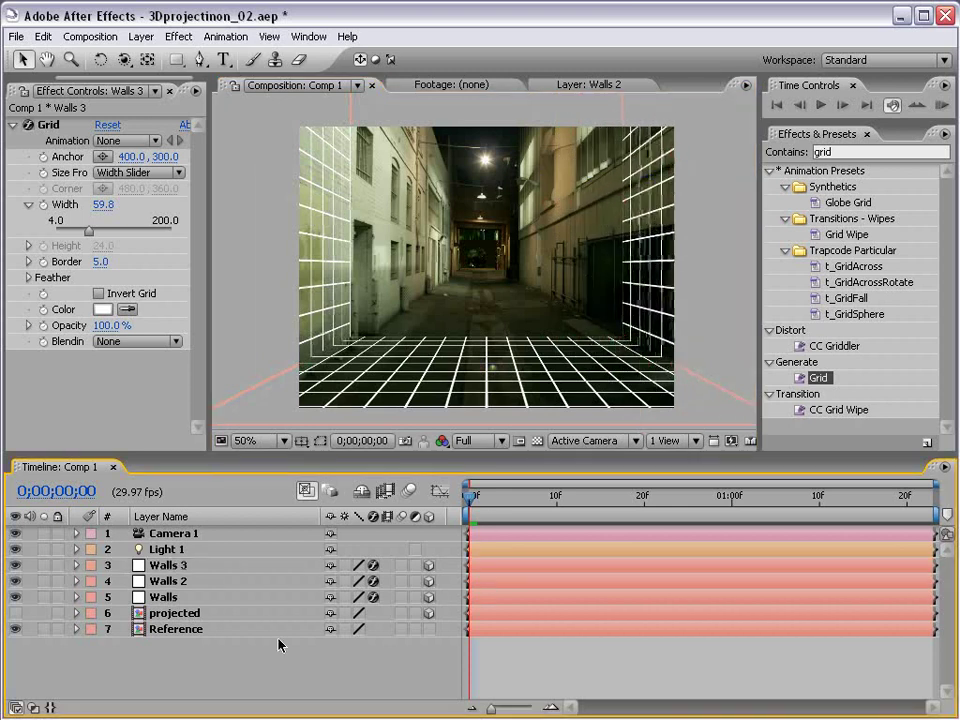
Push Walls, Walls 2 and Walls 3 deep along Z into the alley, checking the result maximized.
click(178, 566)
shift+click(163, 599)
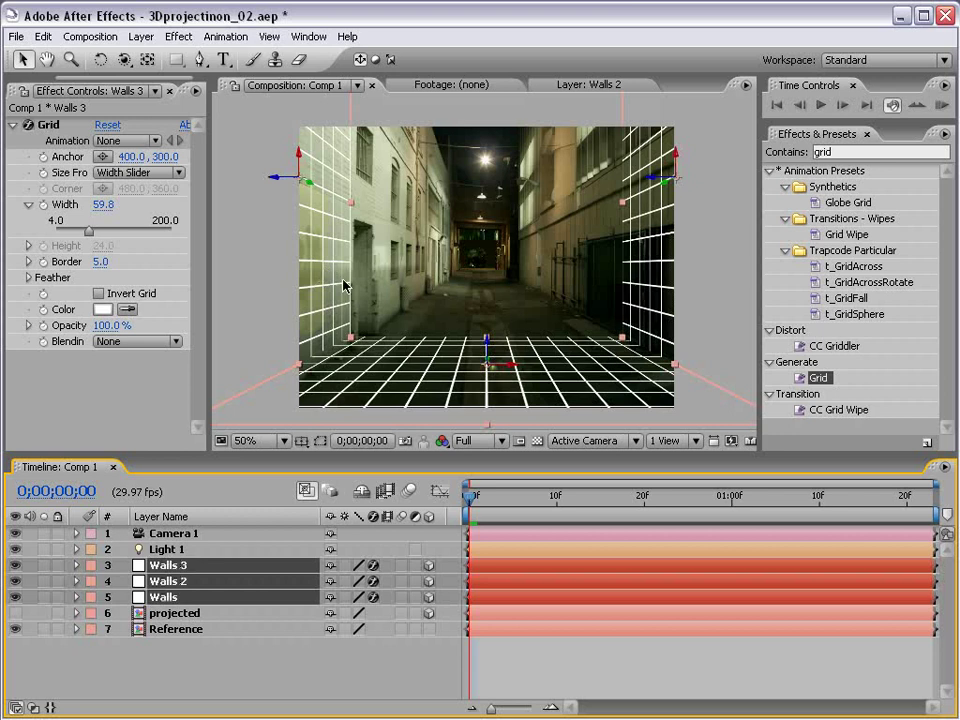
drag(621, 205, 498, 237)
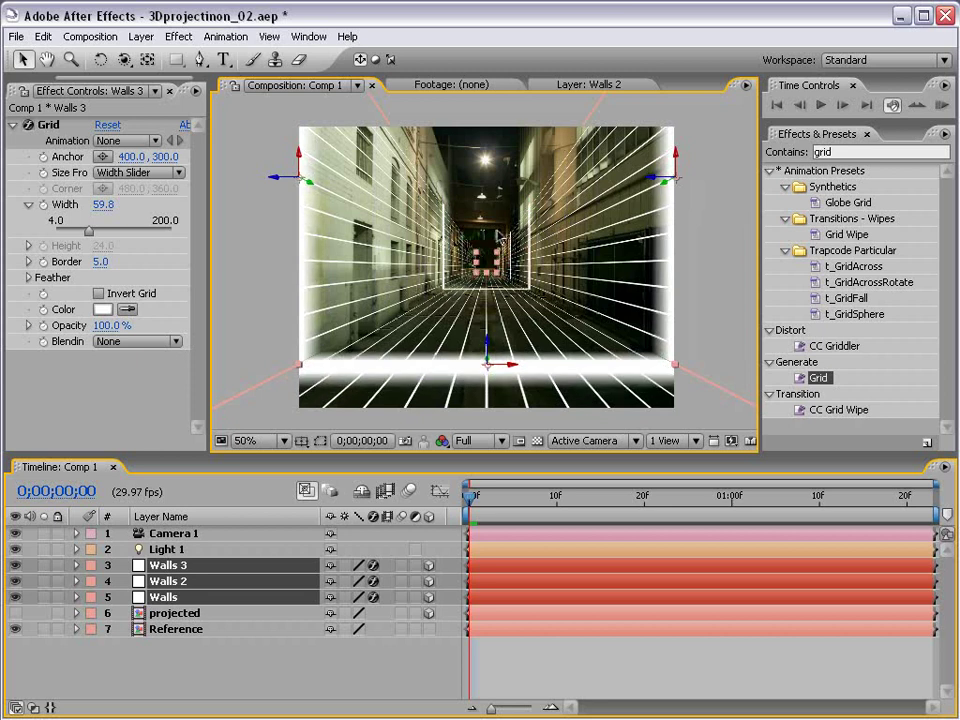
key(grave)
key(period)
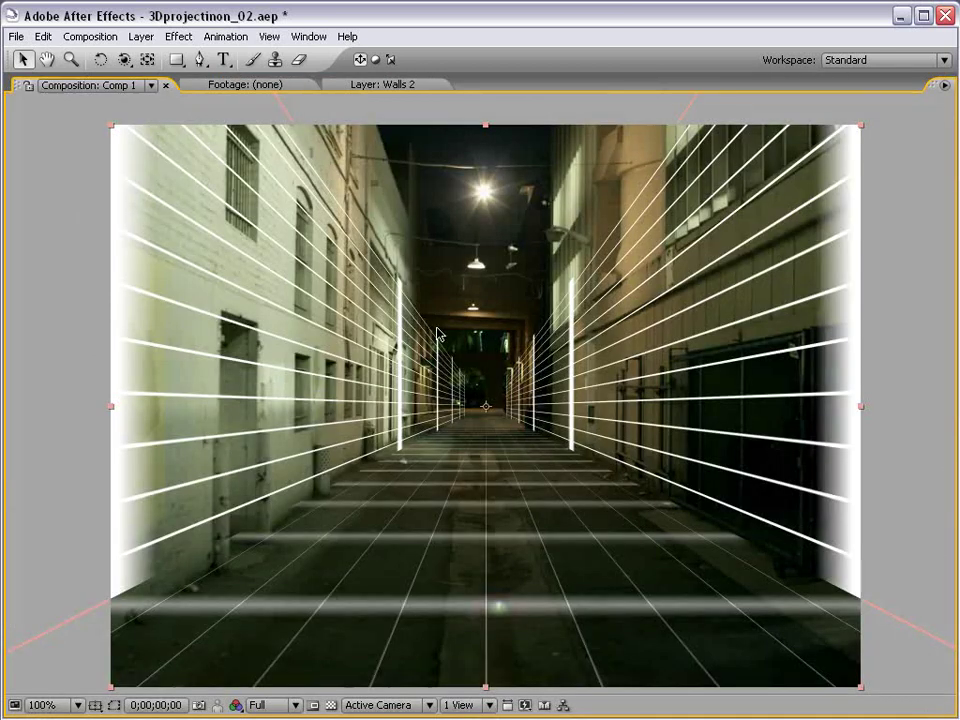
key(comma)
key(grave)
key(grave)
key(period)
Select Walls 2 and Walls 3 and raise both side-wall grids at 25% zoom.
key(comma)
key(grave)
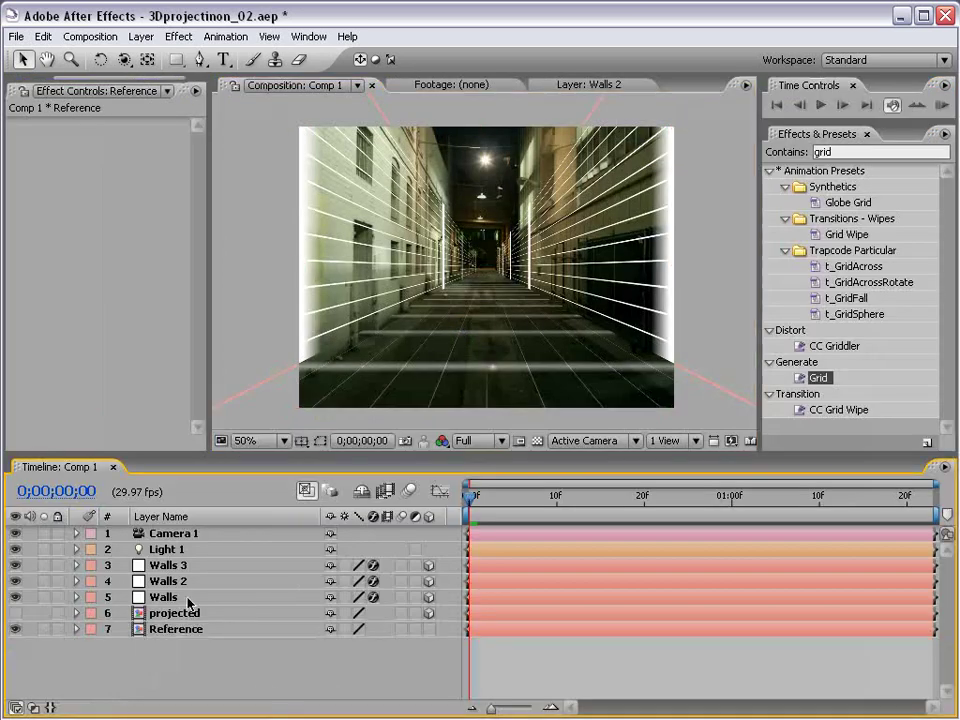
click(168, 566)
shift+click(181, 584)
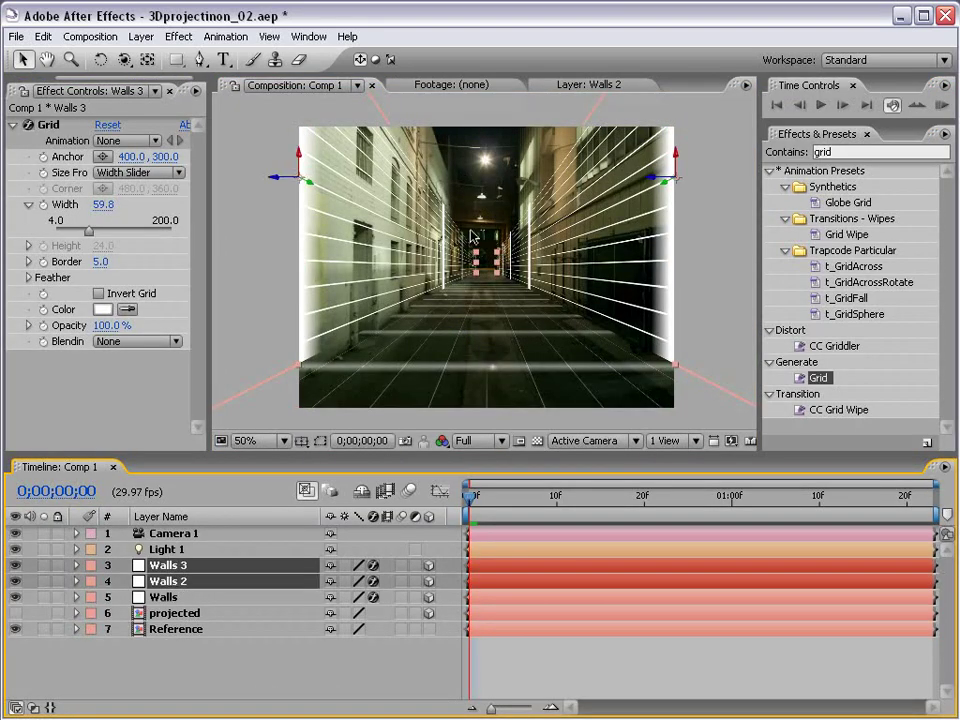
key(comma)
drag(393, 130, 395, 34)
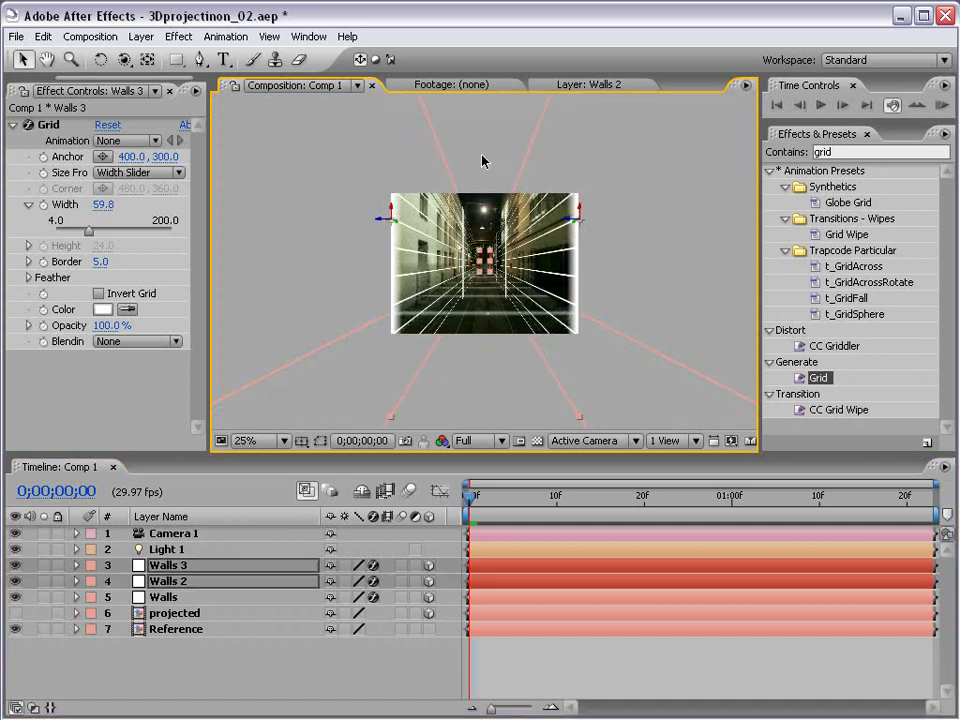
scroll(484, 161, up, 1)
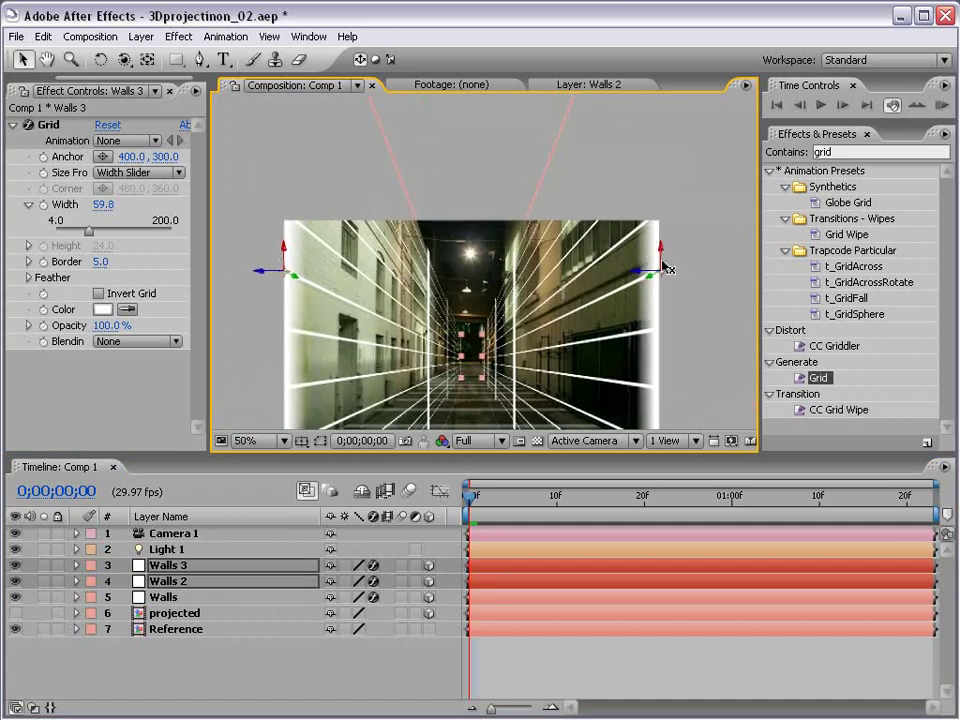
drag(668, 264, 493, 328)
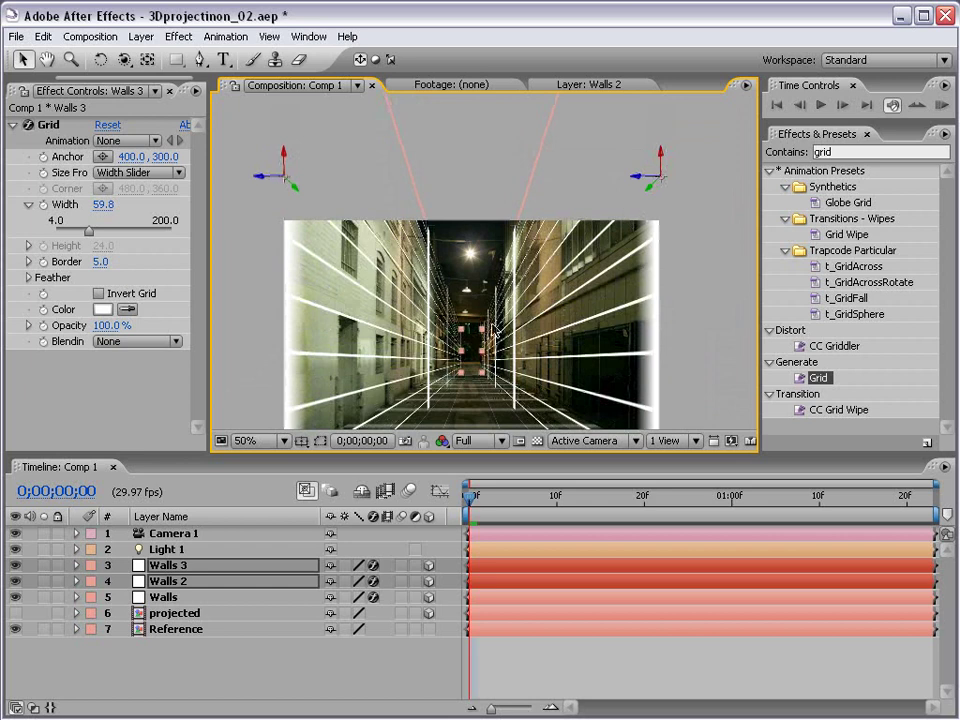
Orbit the view to inspect the walls, then undo back to the head-on corridor.
scroll(489, 279, down, 1)
scroll(399, 270, up, 1)
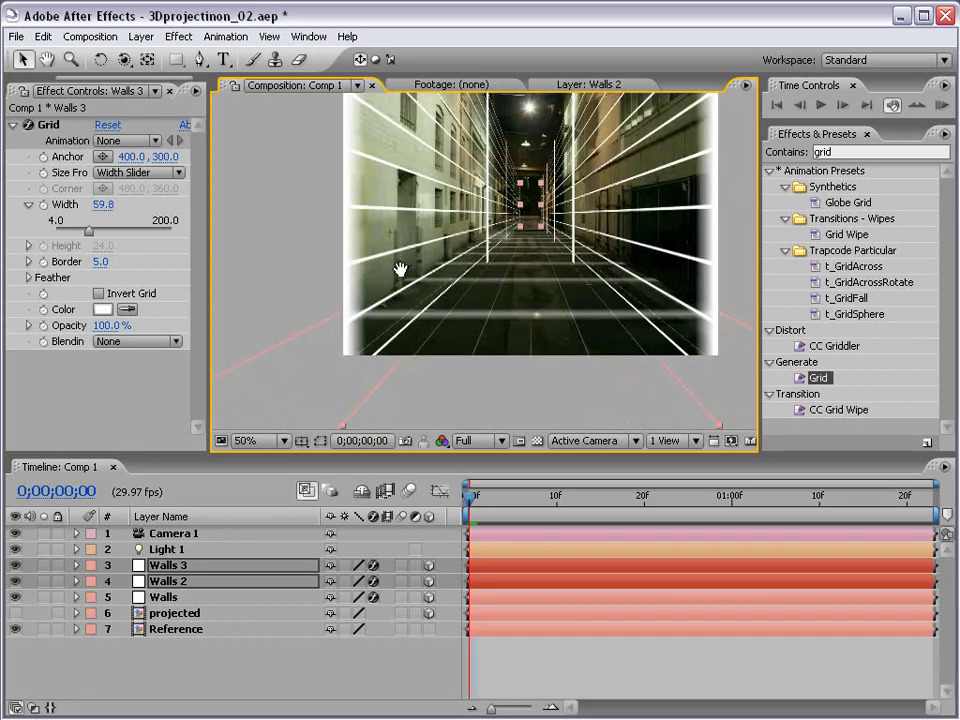
key(c)
drag(286, 210, 518, 218)
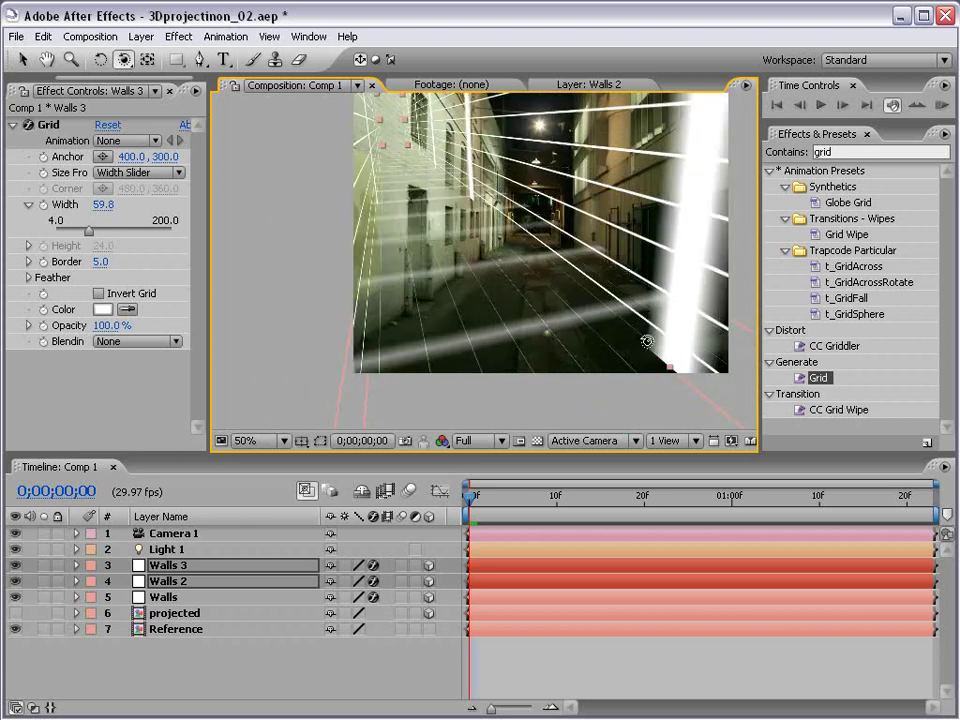
key(ctrl+z)
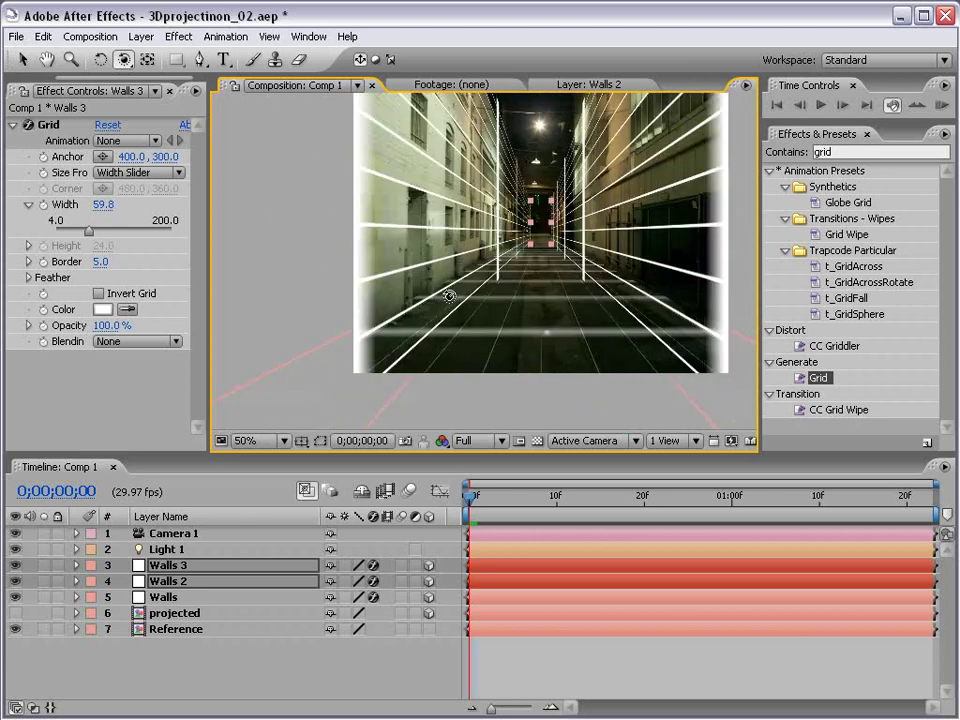
Raise the two side-wall grids further, deselect them and return the view to 50%.
key(v)
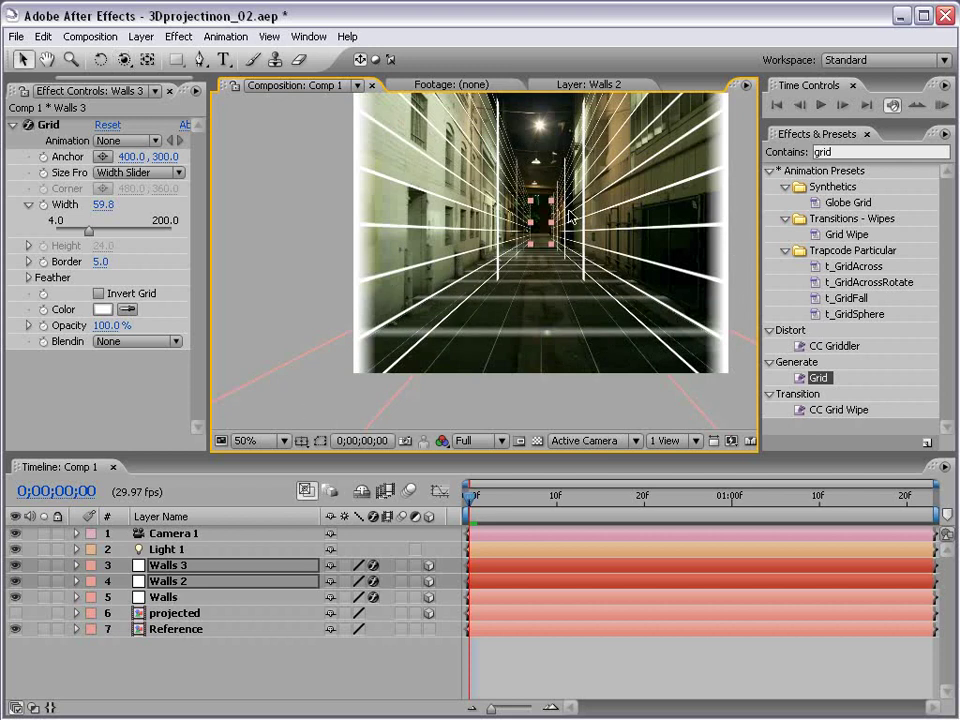
key(comma)
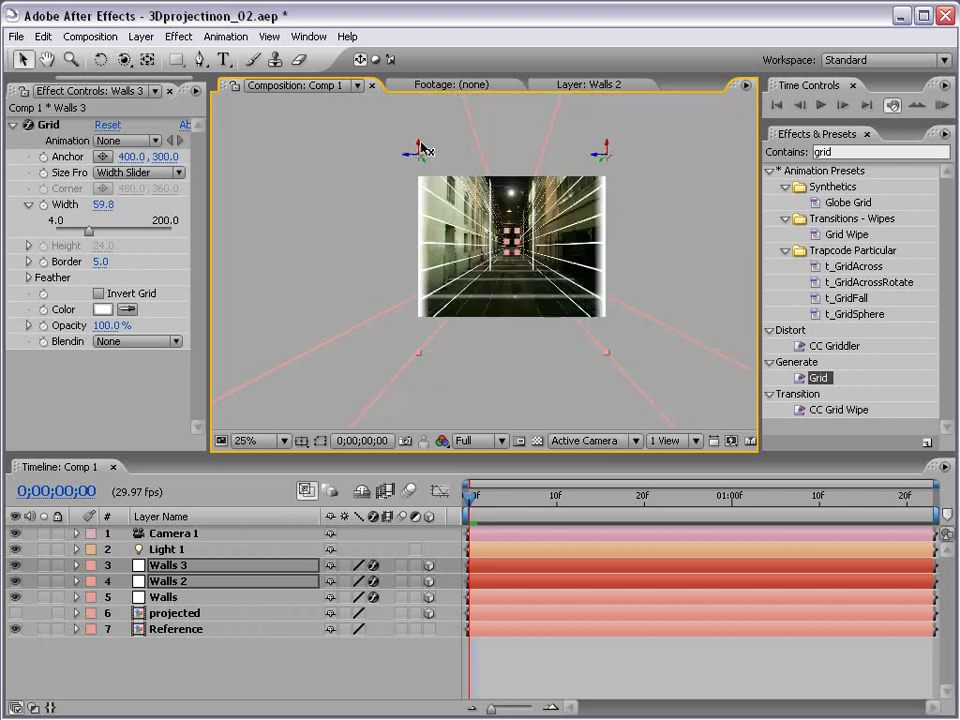
drag(420, 147, 421, 97)
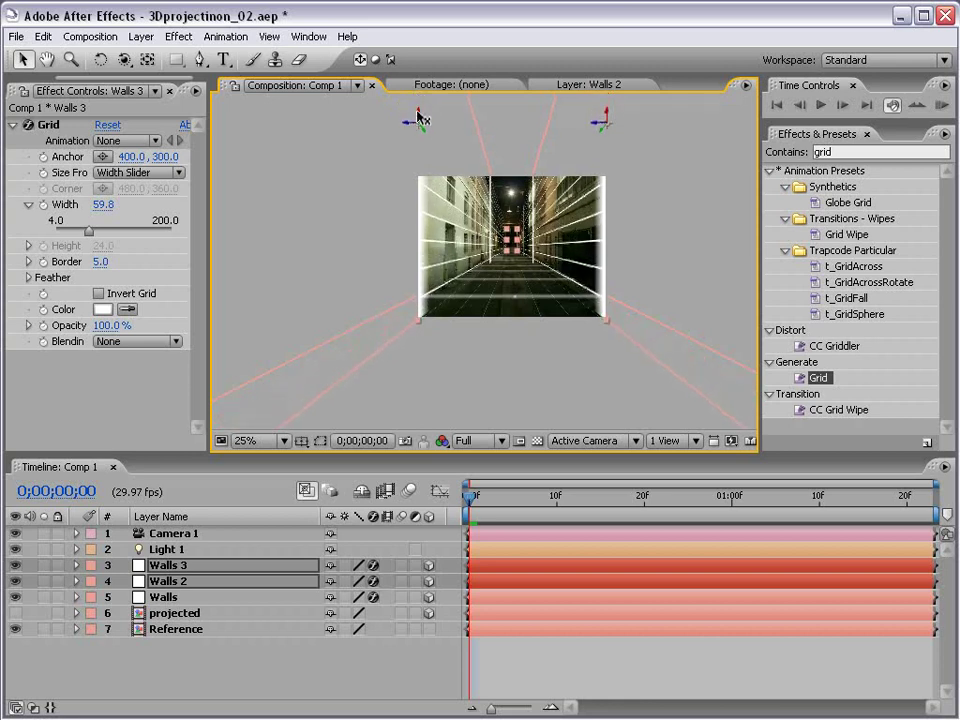
click(493, 636)
key(period)
drag(562, 271, 491, 336)
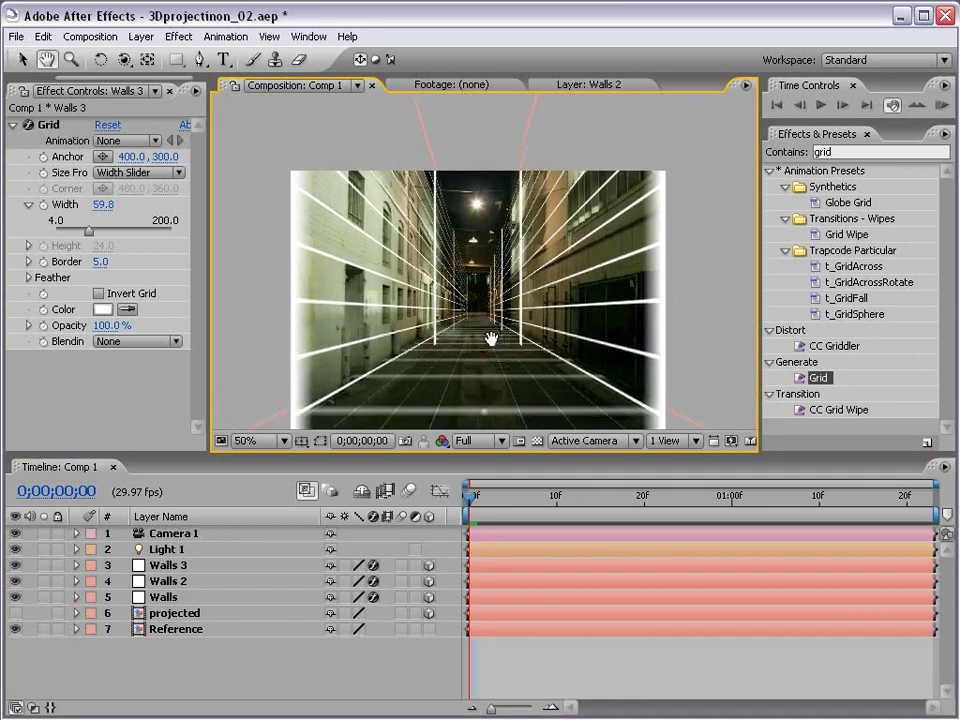
Duplicate the Walls floor grid as Walls 4 and move the copy upward.
click(443, 296)
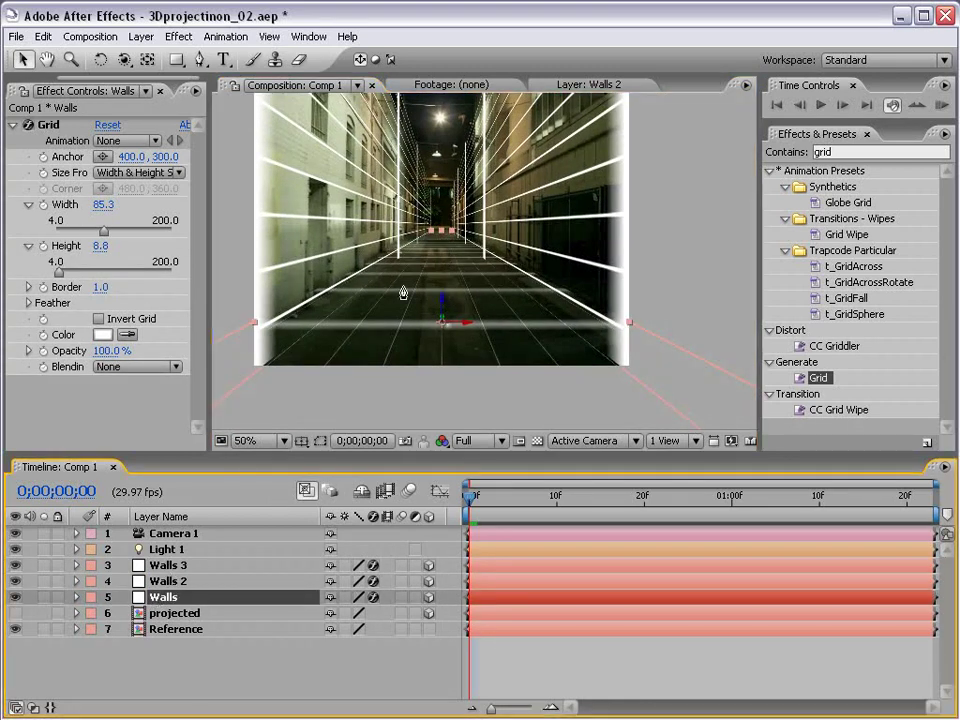
key(ctrl+d)
drag(448, 313, 447, 276)
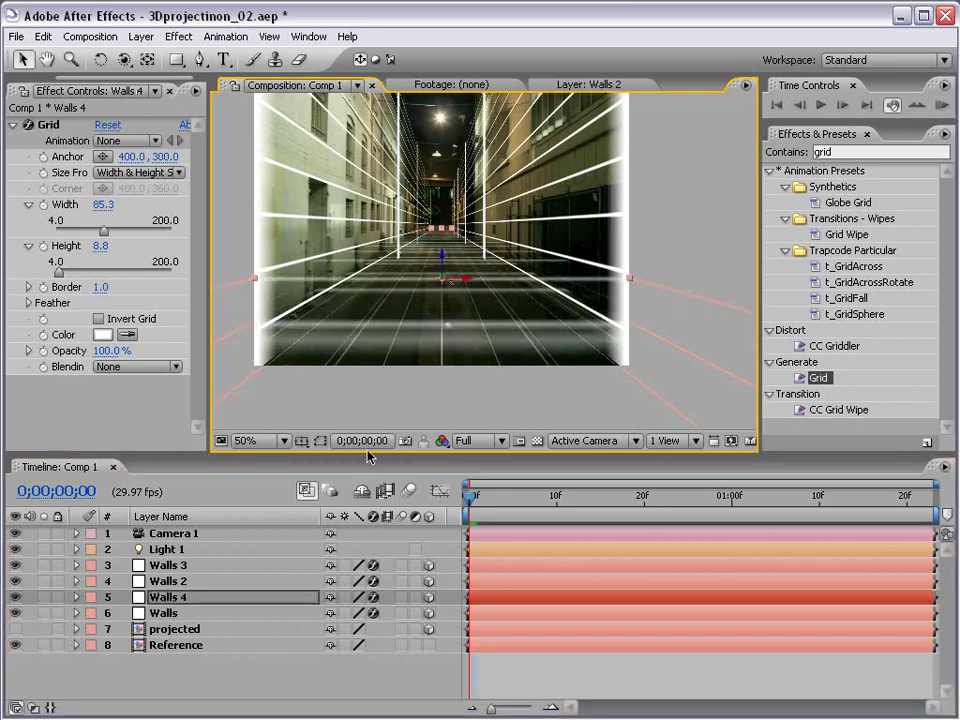
Reset Walls 4's Scale to 100% and its Grid effect to defaults.
key(s)
right_click(194, 612)
click(220, 701)
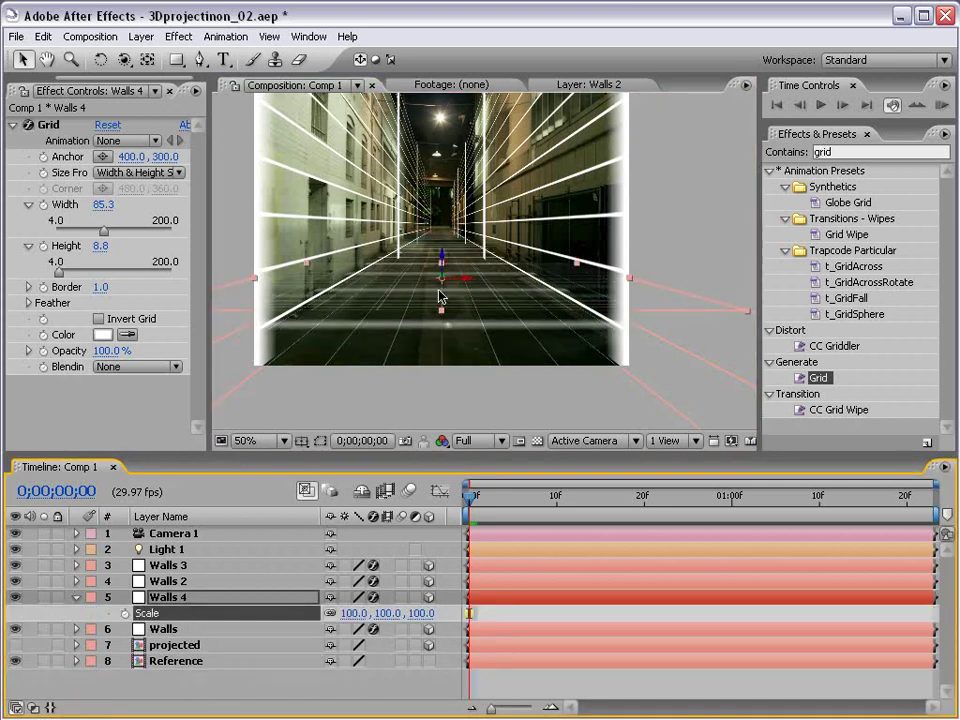
click(108, 125)
Set Walls 4's grid Size From to Width Slider and rotate it upright facing the camera.
click(115, 170)
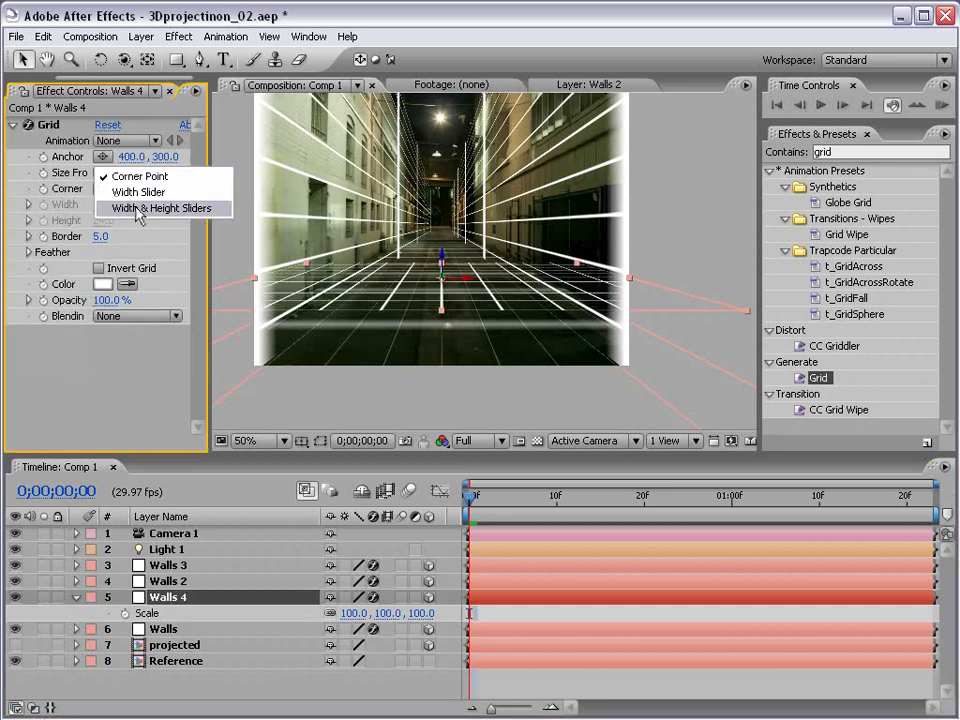
click(122, 191)
key(w)
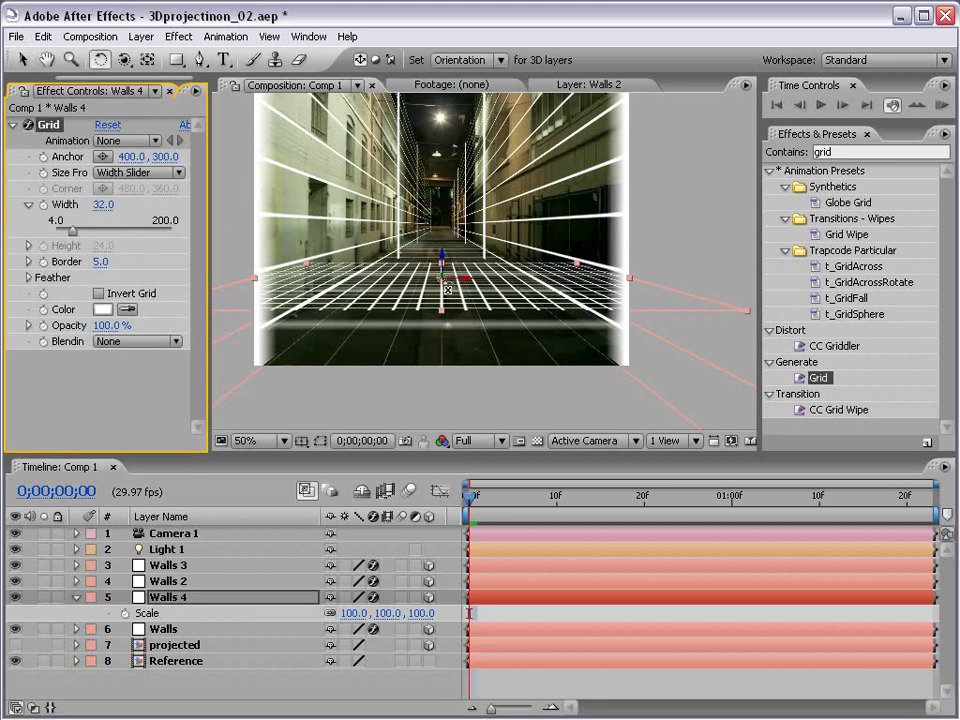
drag(447, 289, 440, 322)
Push Walls 4 far down the alley along Z to stand as the back wall.
key(v)
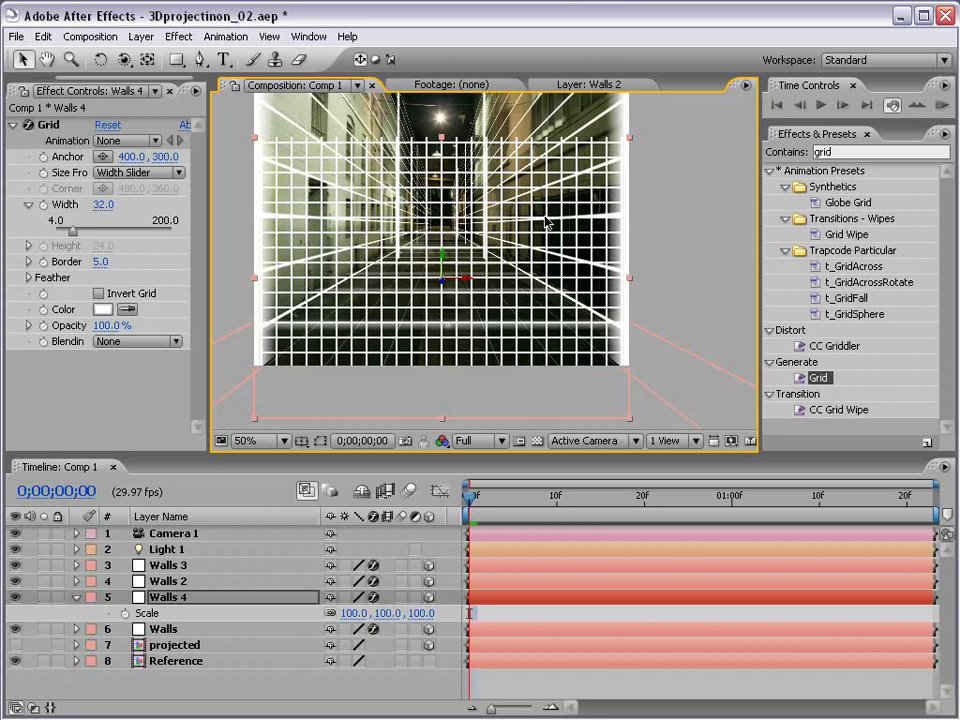
drag(452, 287, 511, 12)
scroll(439, 240, up, 1)
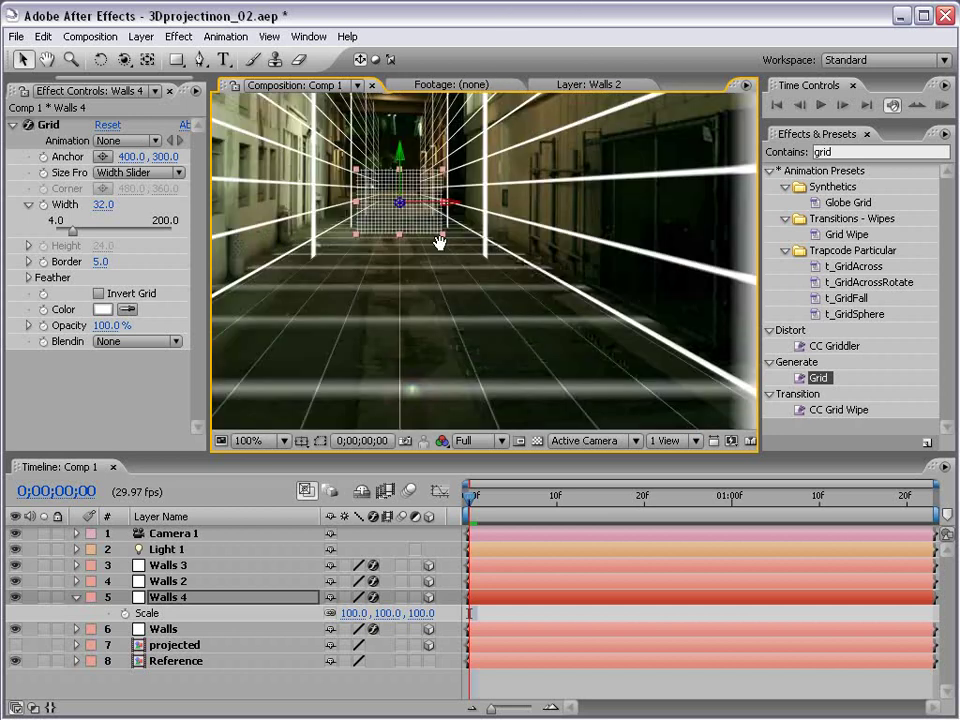
drag(432, 320, 453, 342)
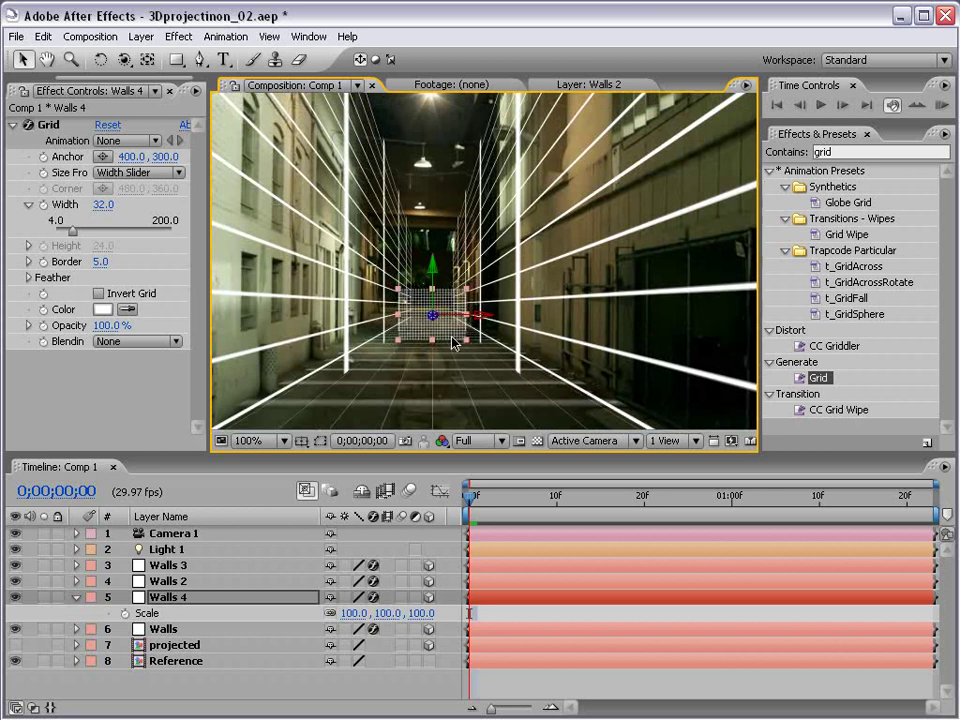
scroll(401, 296, down, 1)
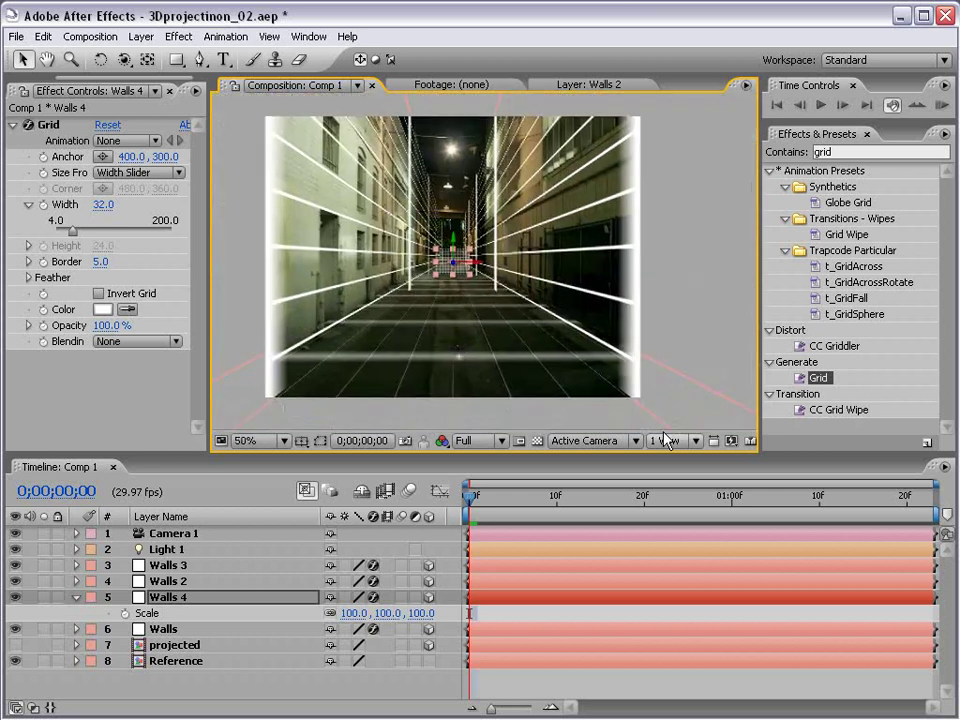
click(603, 450)
click(617, 540)
scroll(476, 300, down, 6)
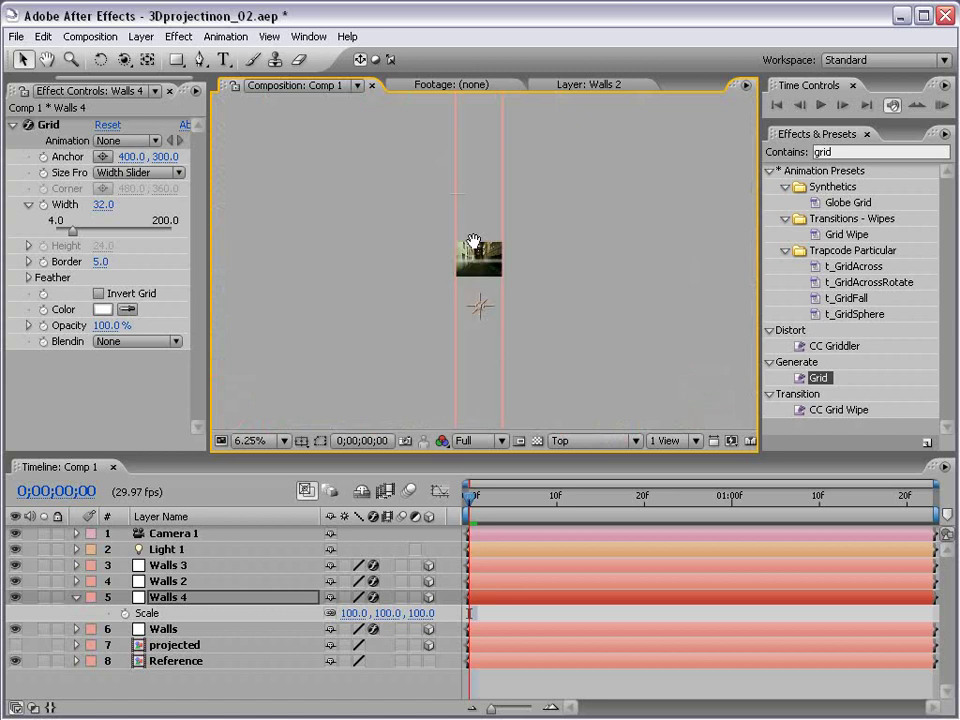
drag(476, 300, 495, 330)
scroll(486, 193, down, 2)
scroll(483, 215, up, 2)
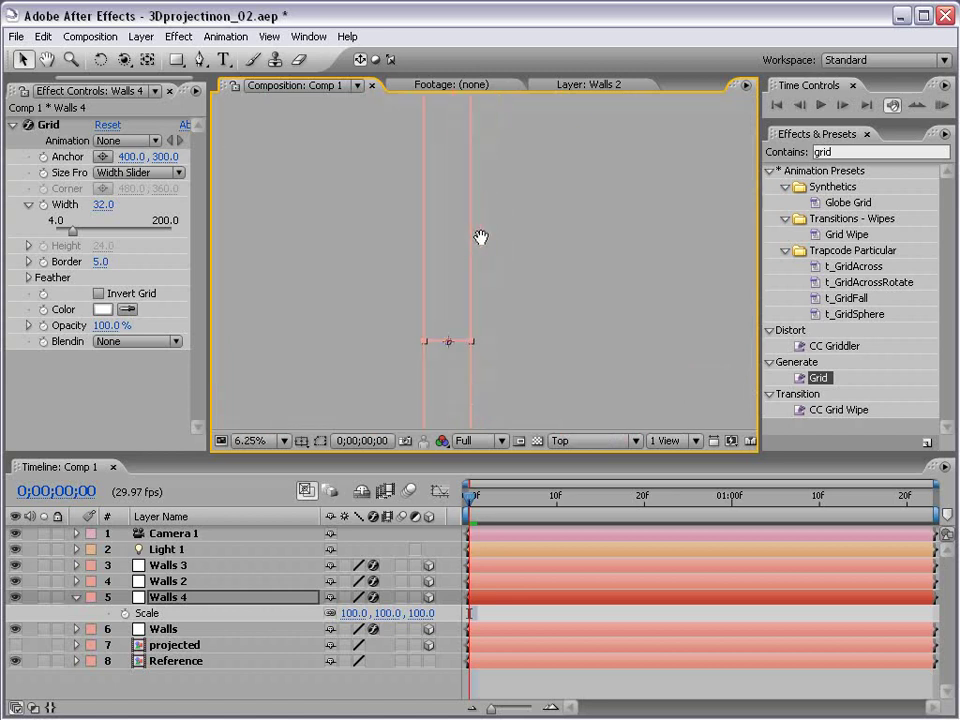
drag(451, 215, 451, 320)
scroll(422, 144, up, 2)
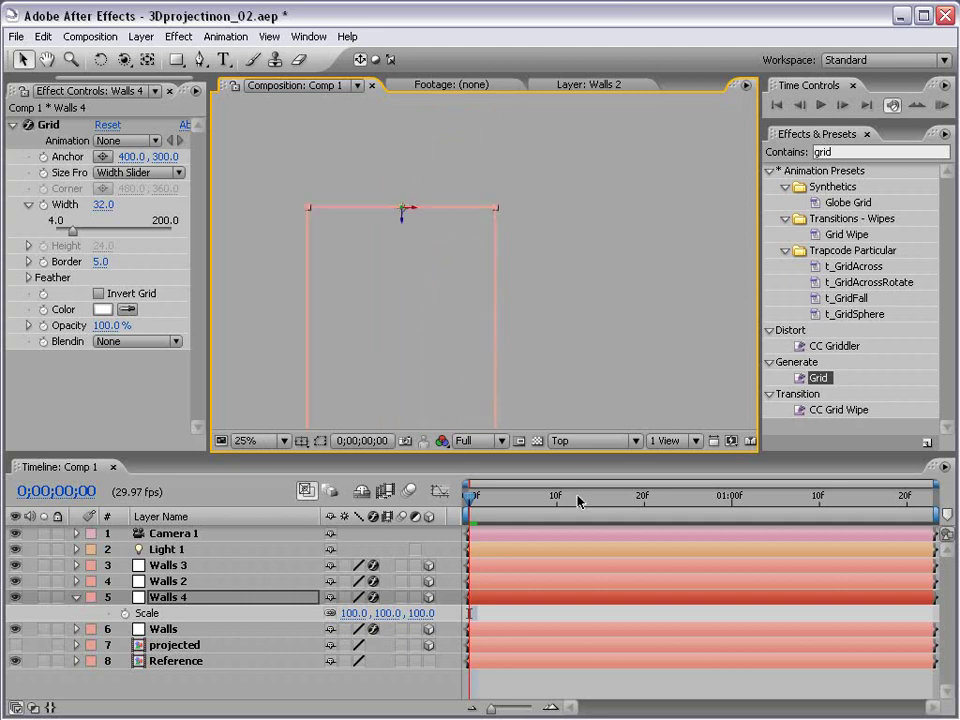
click(580, 440)
click(570, 460)
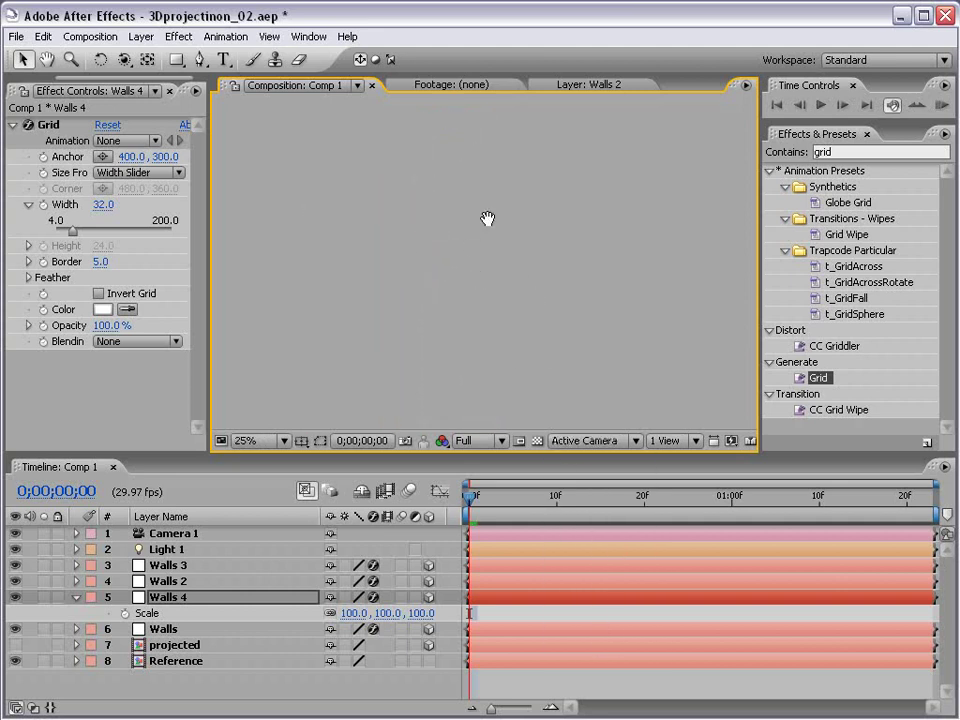
scroll(489, 219, down, 3)
scroll(477, 336, up, 7)
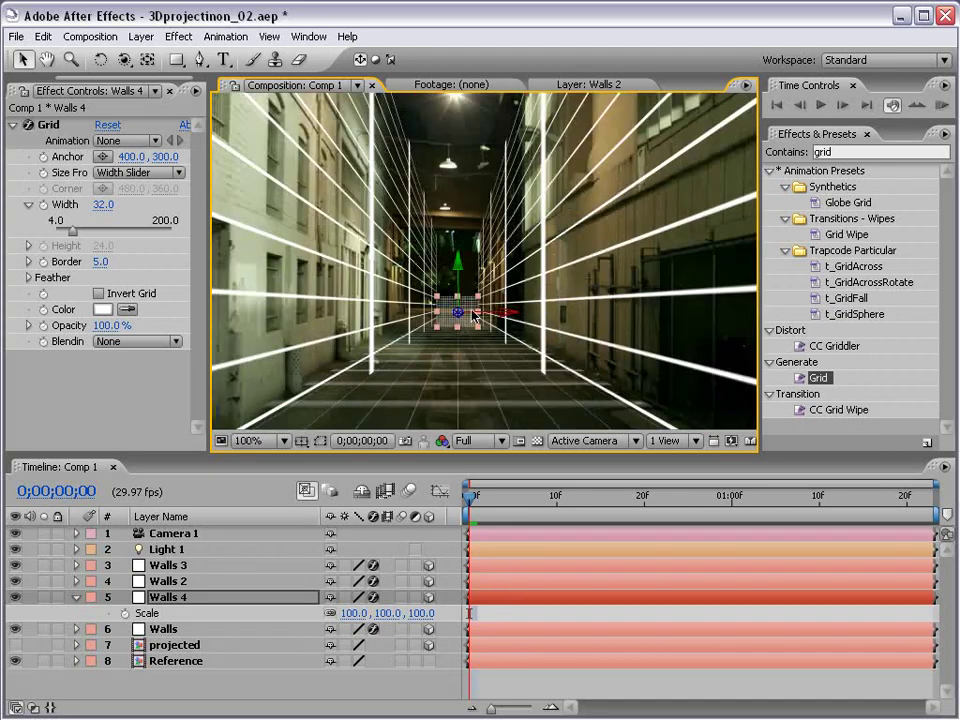
Stretch Walls 4 non-uniformly to Scale 618.4, 1142.9, 100 across the alley's far end, then deselect.
drag(478, 297, 553, 141)
scroll(490, 291, down, 1)
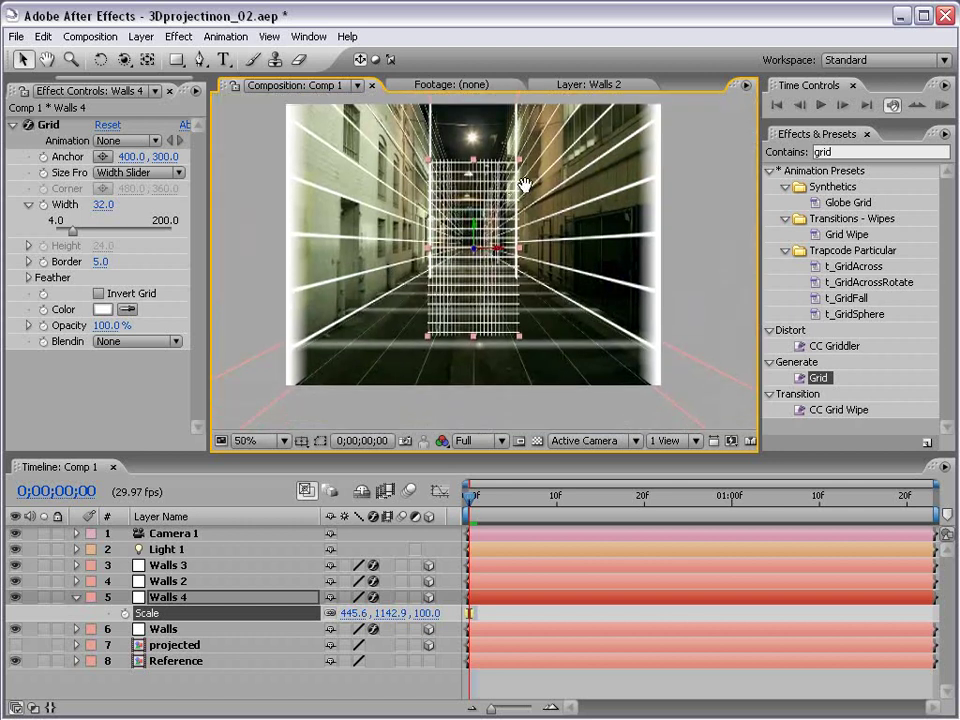
drag(490, 291, 478, 112)
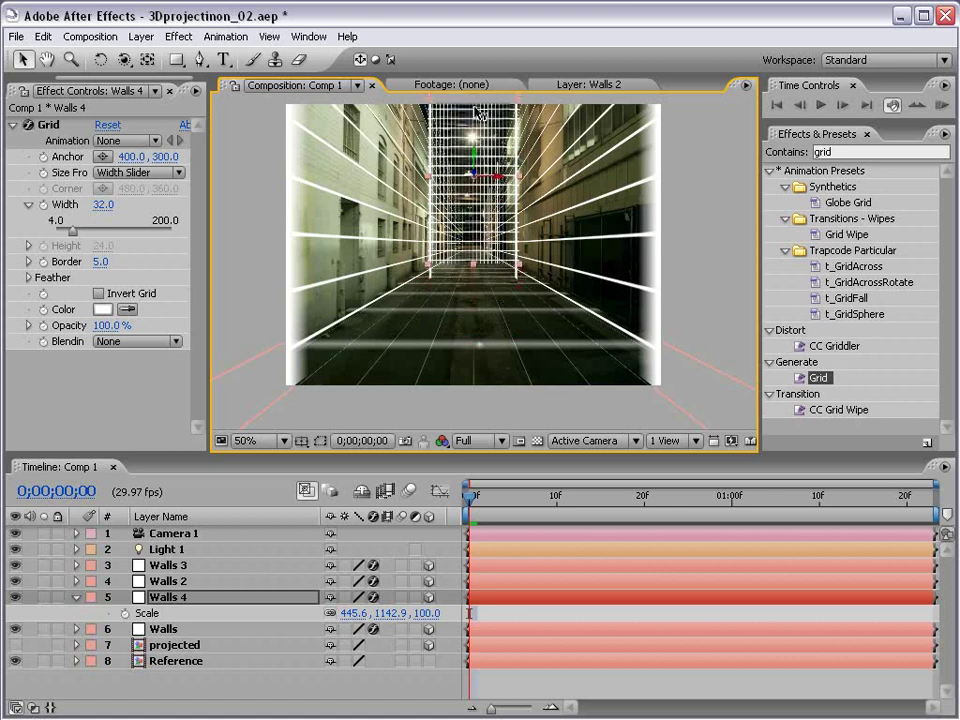
drag(519, 178, 537, 181)
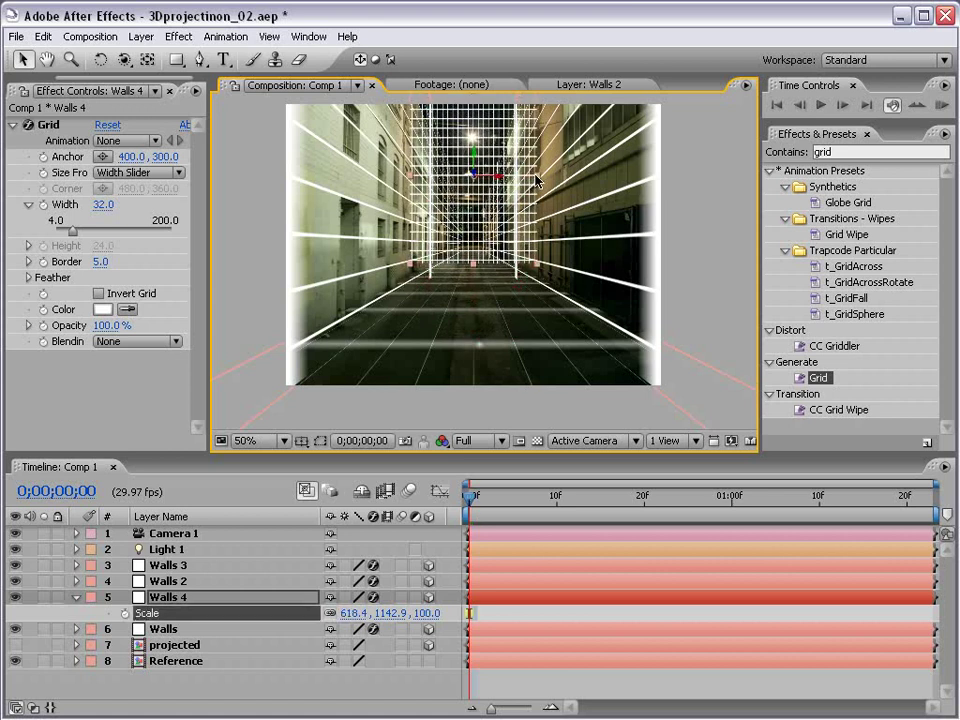
click(358, 680)
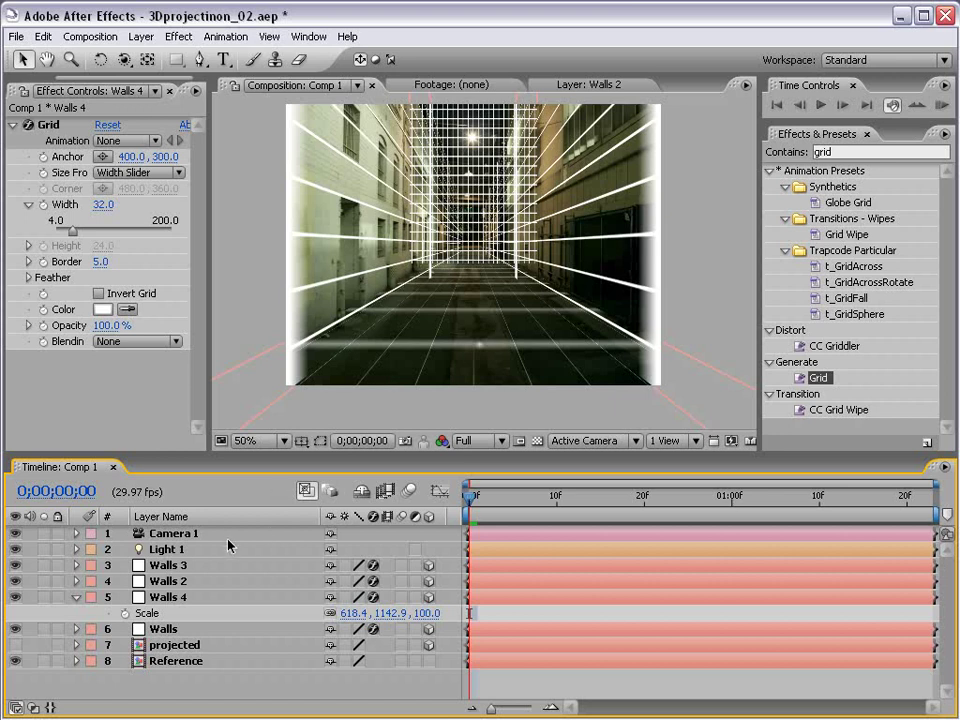
Show the projected layer, hide Reference, and switch off the grid effects on all Walls layers.
click(78, 597)
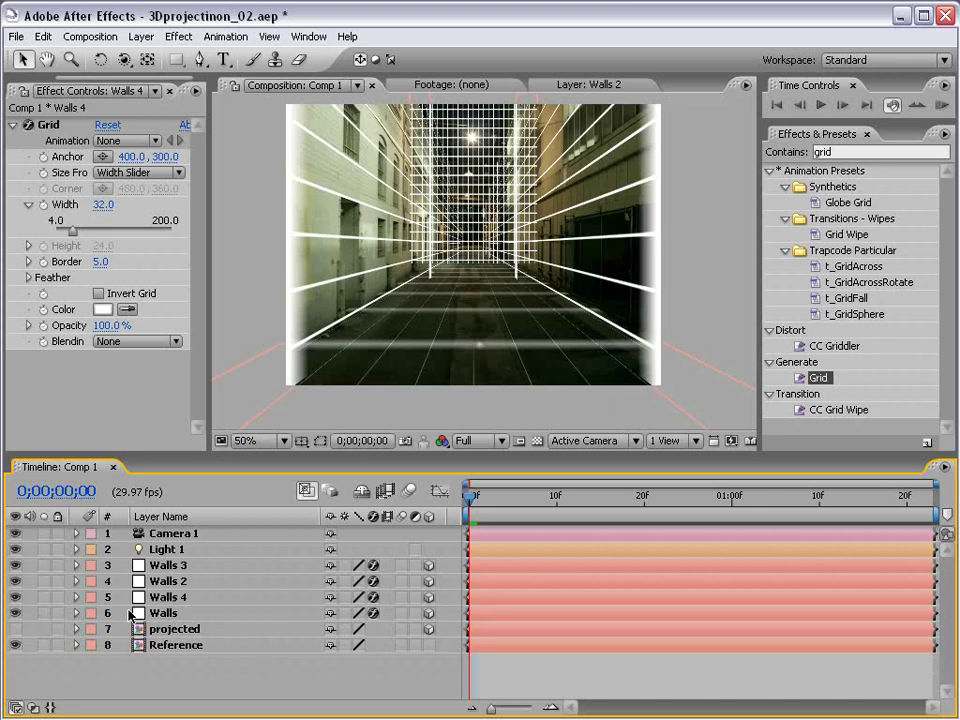
click(176, 630)
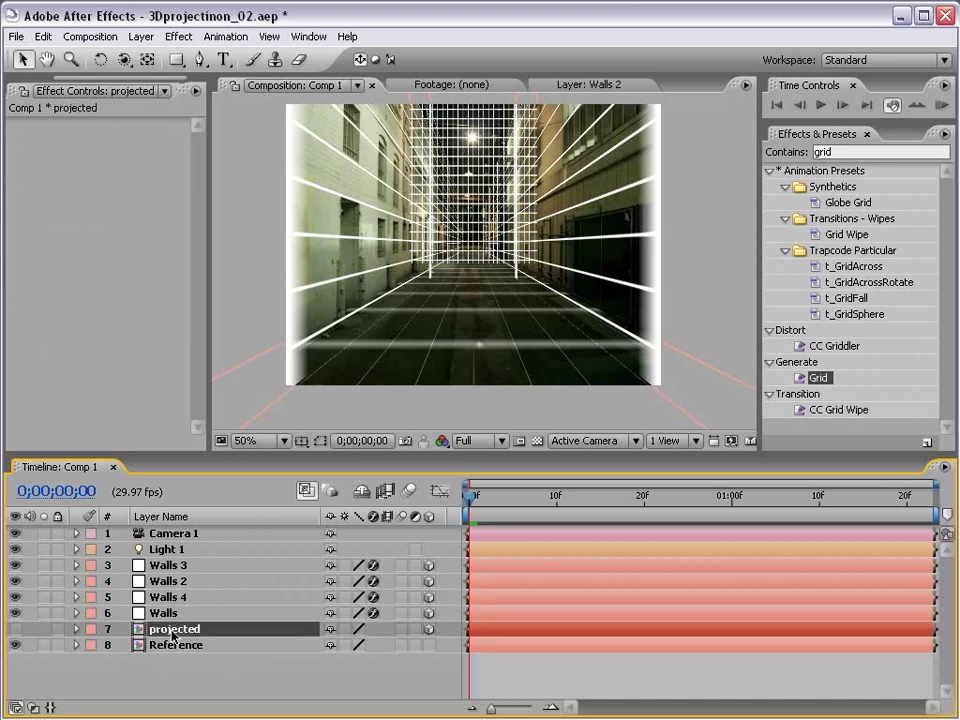
click(15, 629)
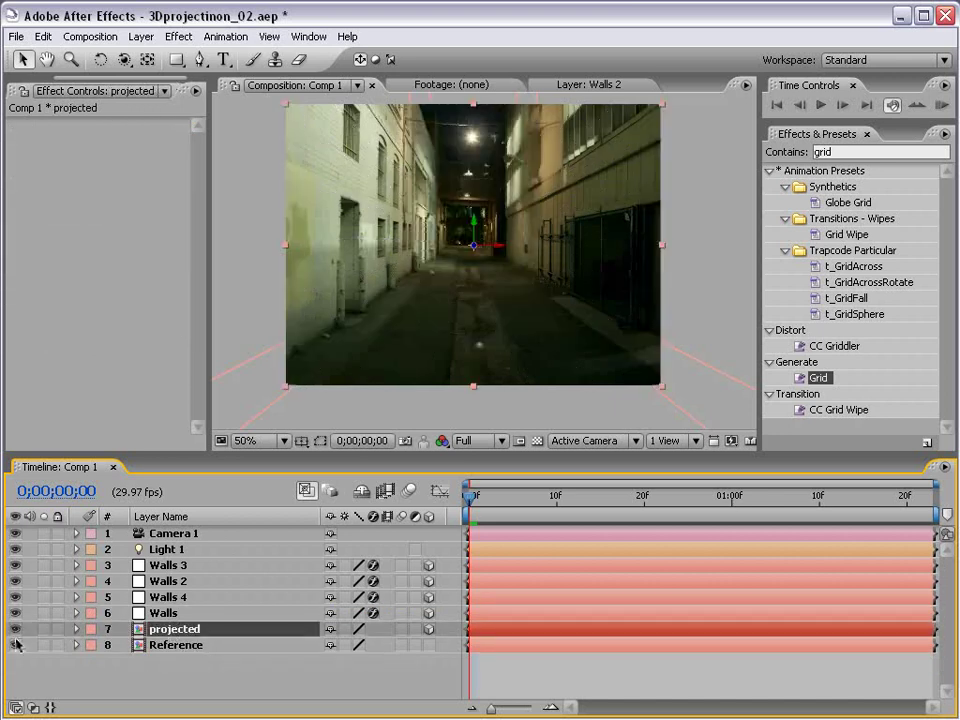
click(15, 645)
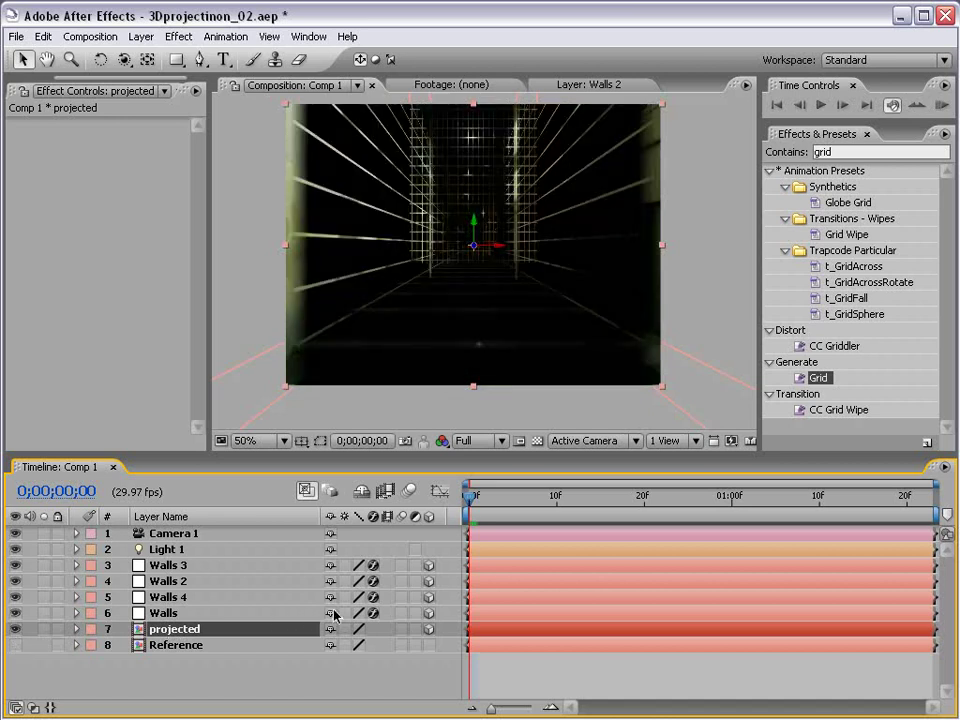
drag(373, 617, 375, 568)
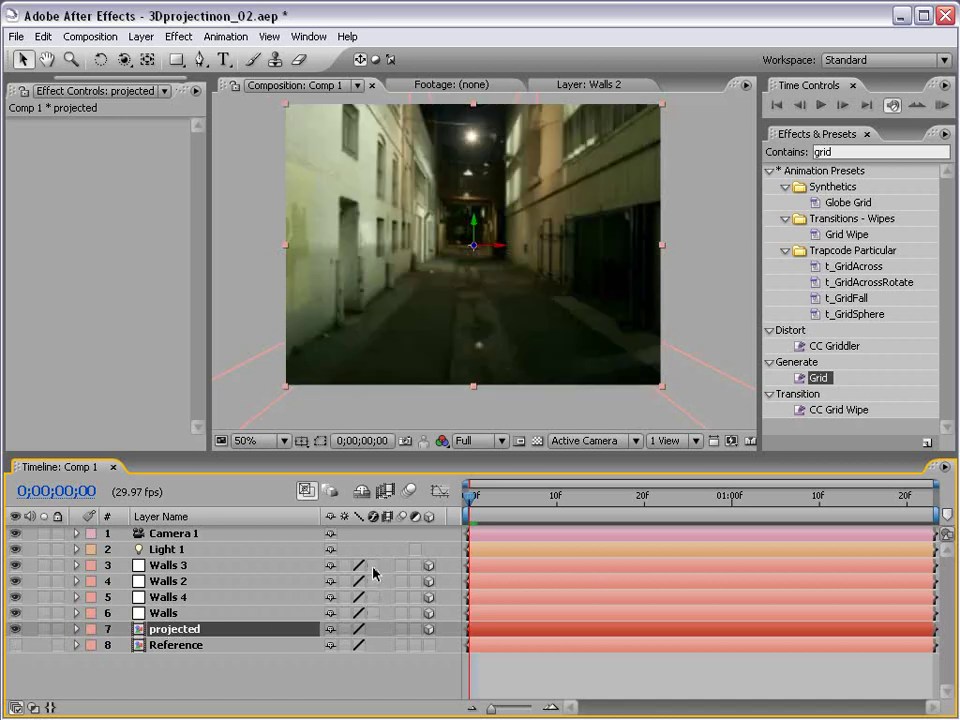
key(grave)
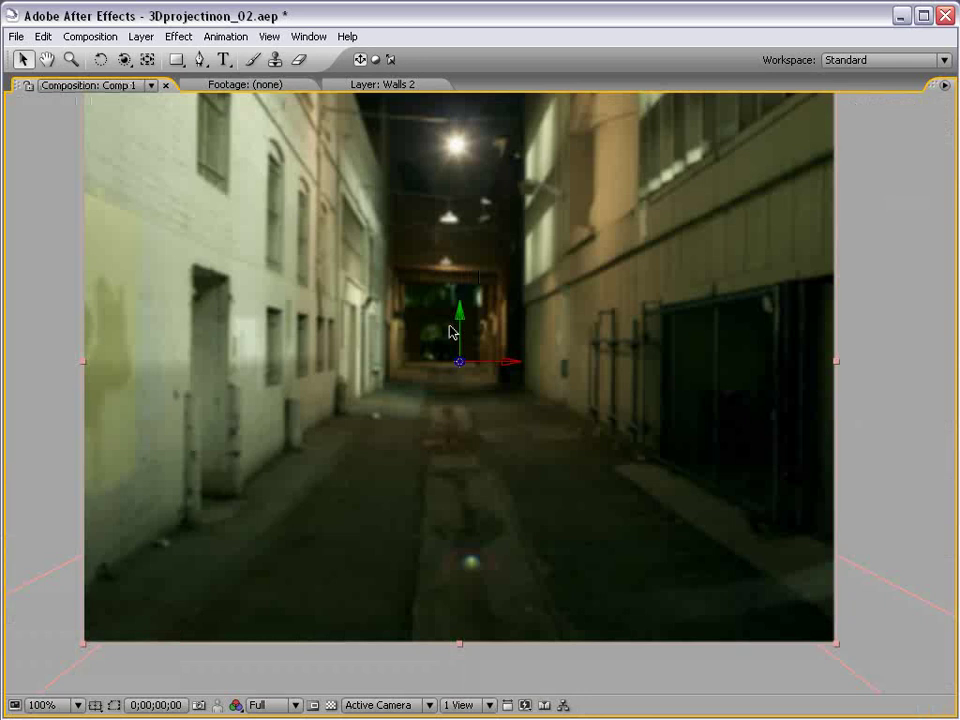
key(grave)
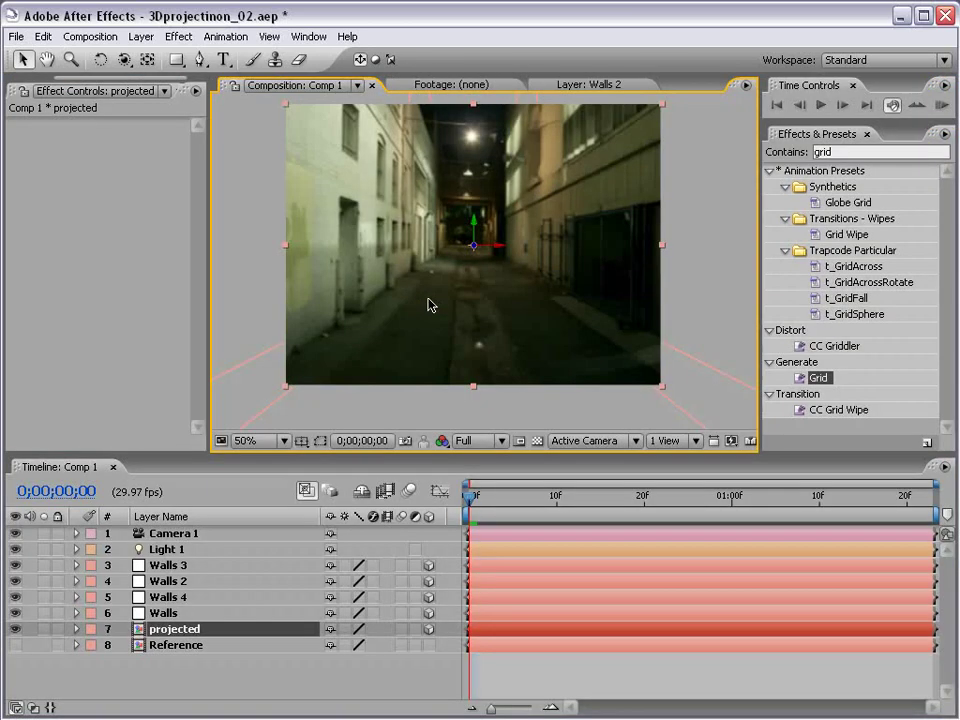
Set Comp 1's Shadow Map Resolution to 3000 in the advanced 3D options.
click(88, 36)
click(120, 78)
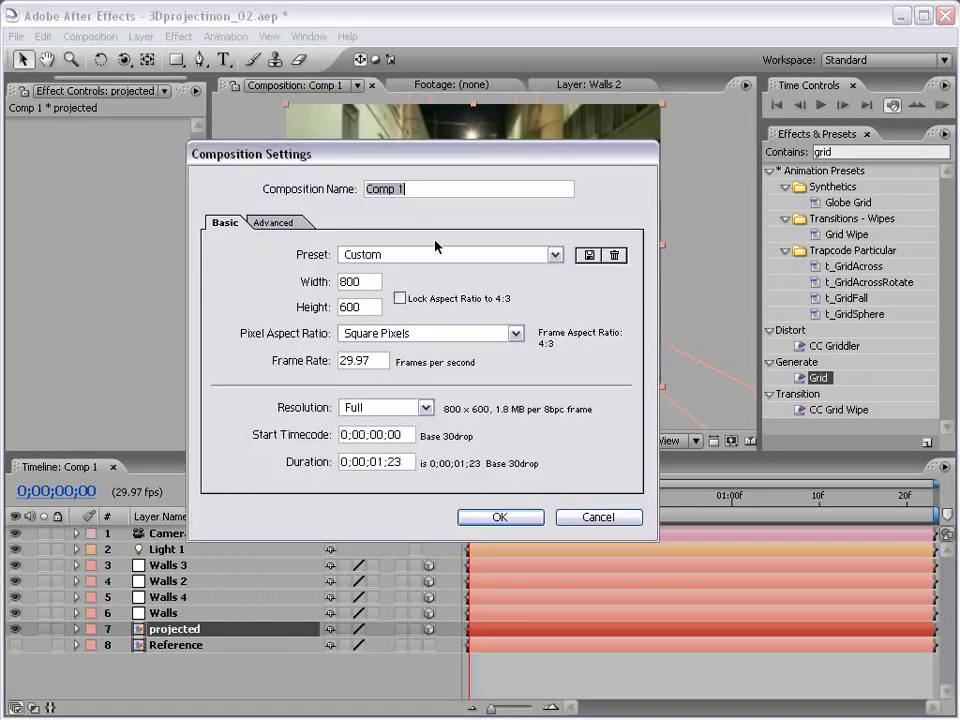
click(276, 222)
click(512, 402)
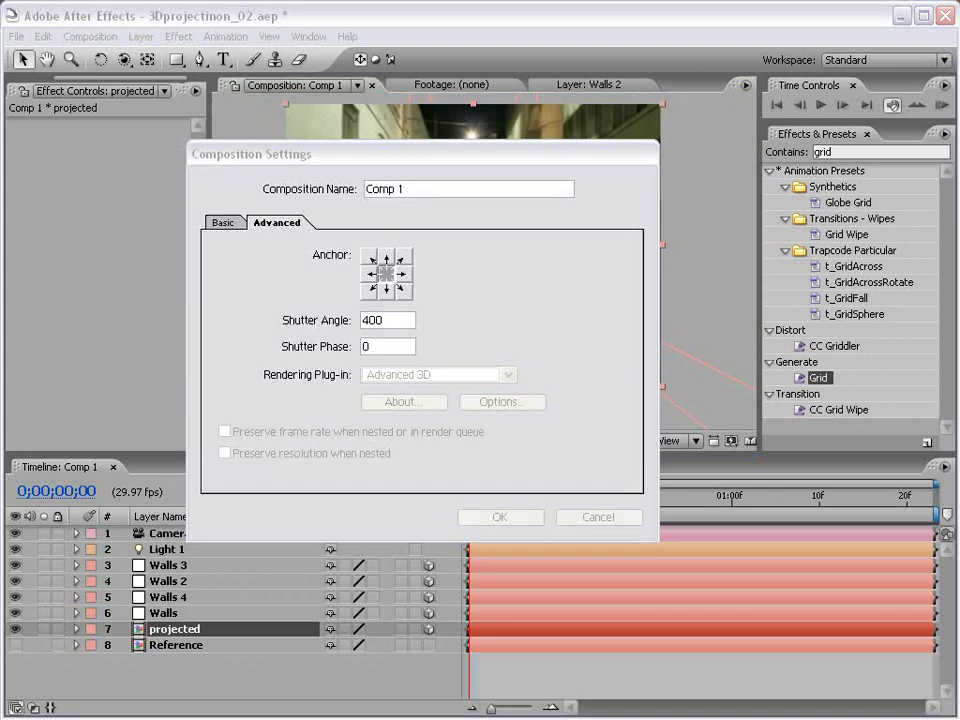
click(507, 444)
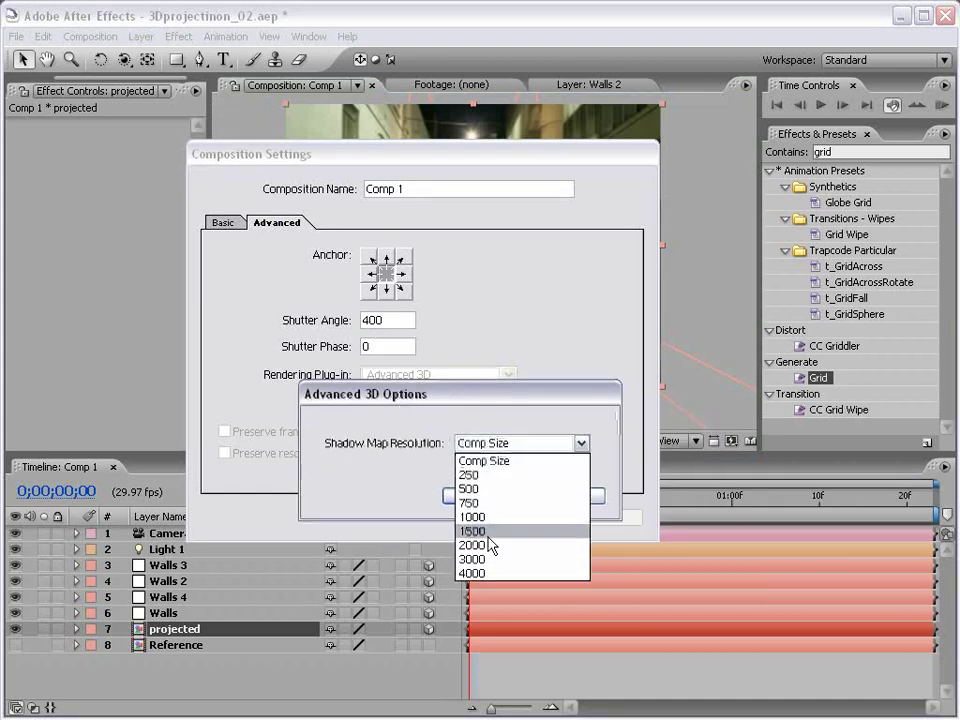
click(490, 560)
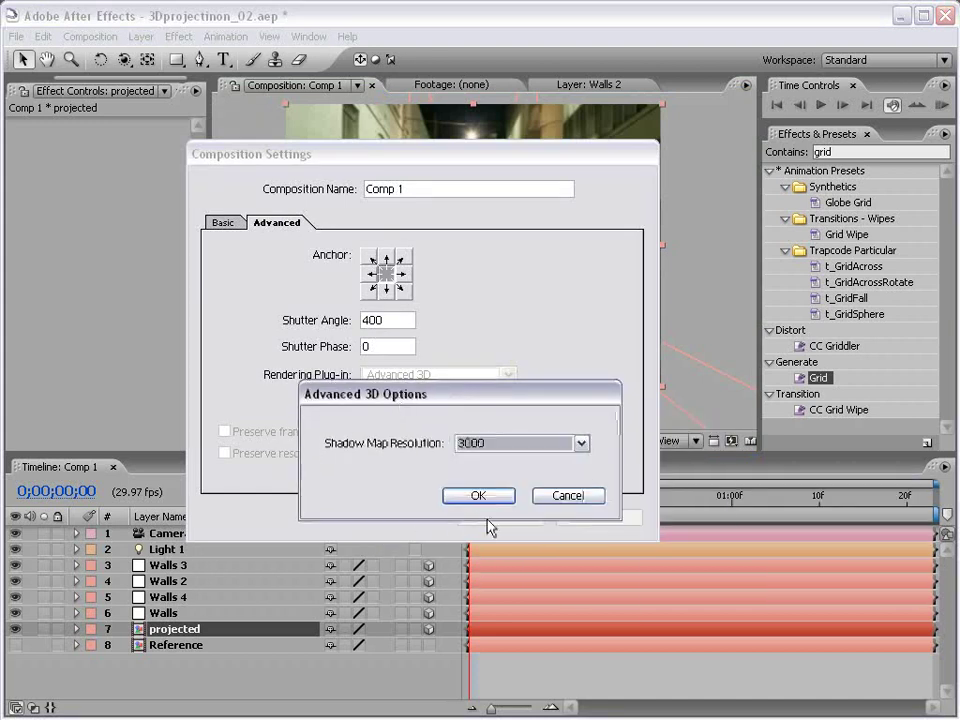
click(480, 497)
click(463, 515)
Move the current time to frame 2 and set the preview resolution to Half.
click(490, 516)
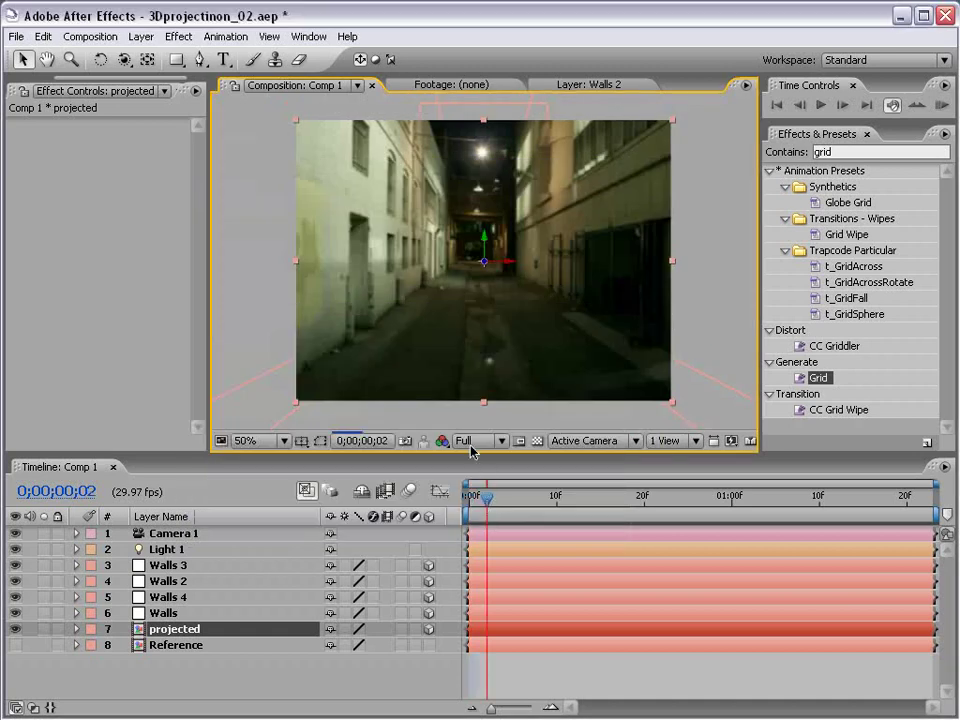
click(475, 440)
click(476, 474)
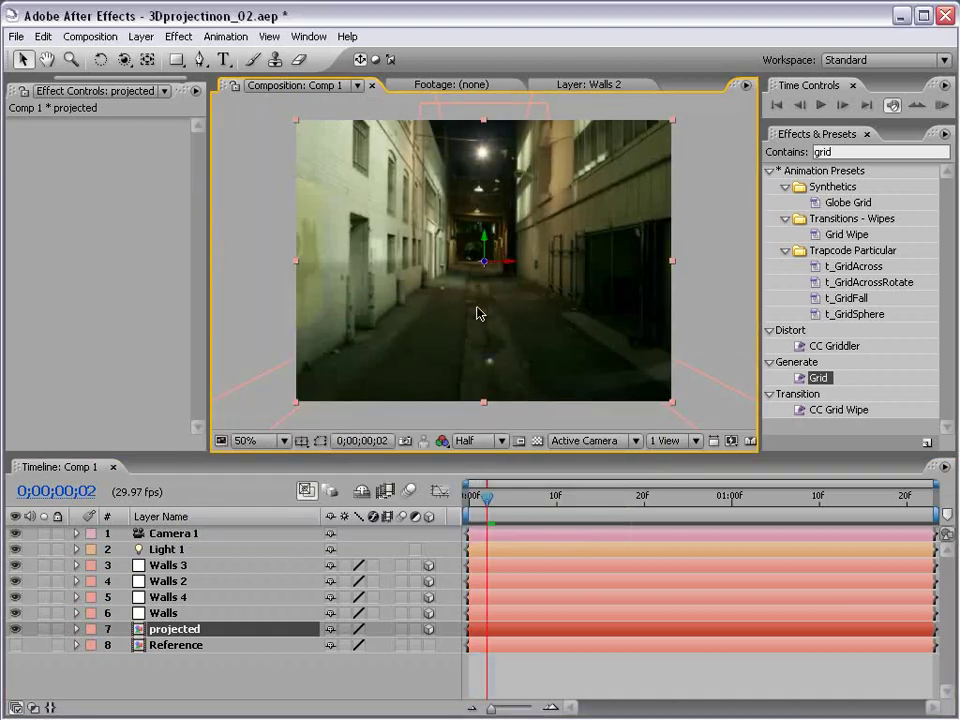
Nudge the composition view slightly down-left and deselect the projected layer.
key(grave)
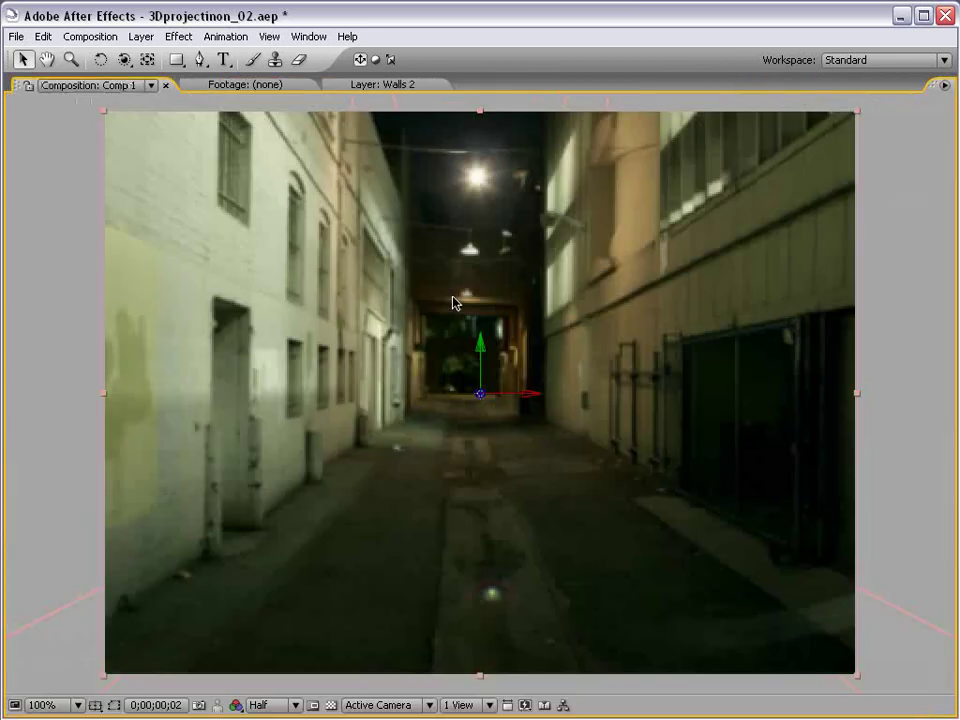
key(grave)
drag(506, 242, 497, 265)
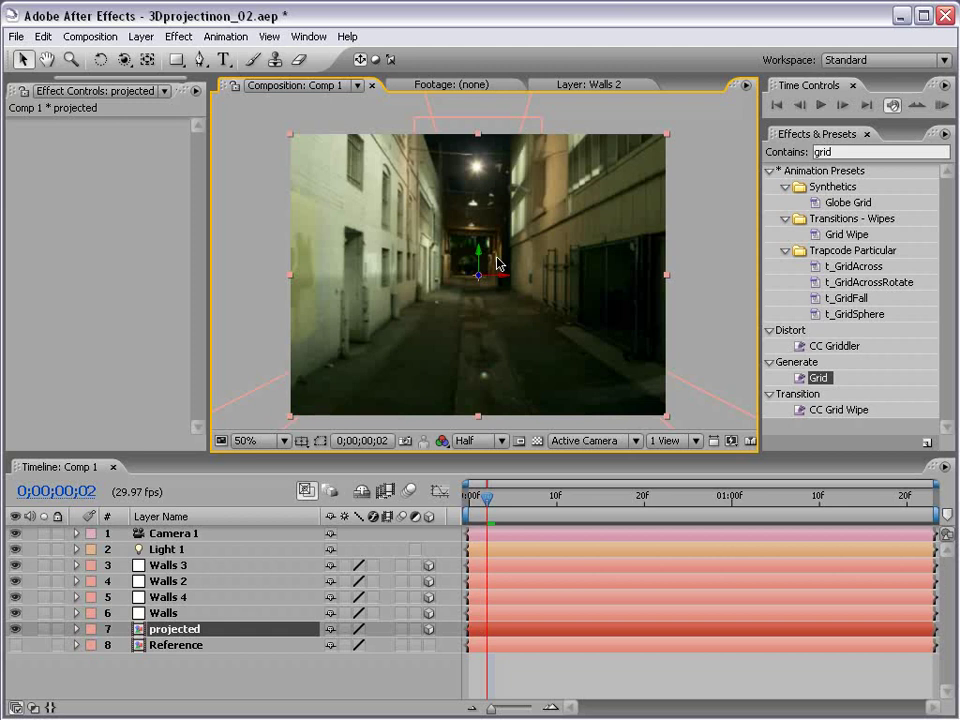
click(540, 681)
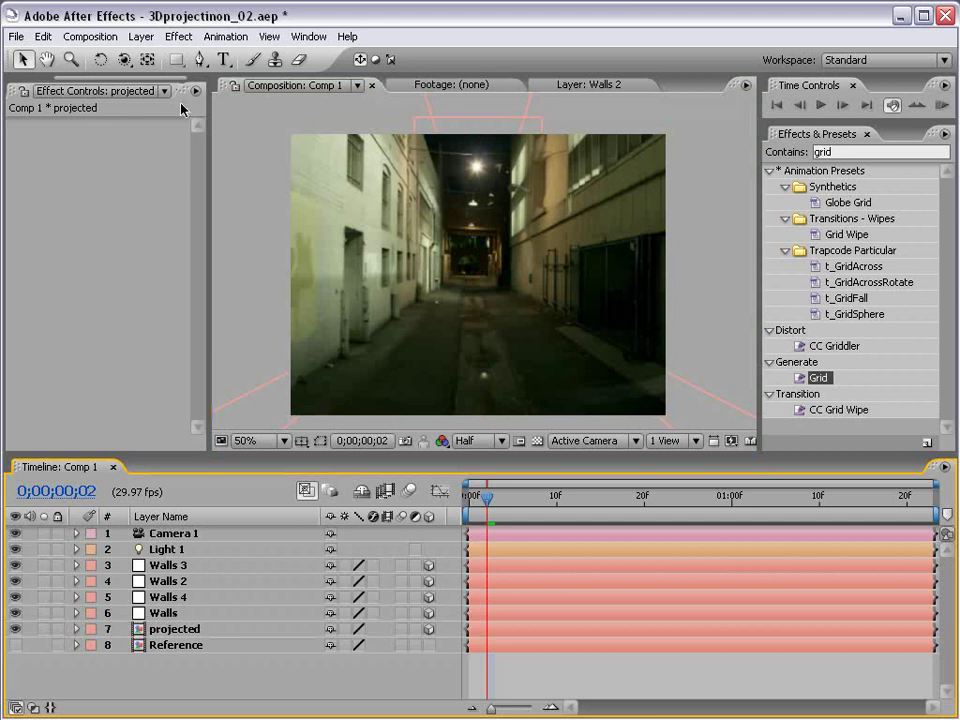
Pick the Track Z Camera tool and cycle the preview resolution Full, Half, then Full.
drag(123, 59, 152, 100)
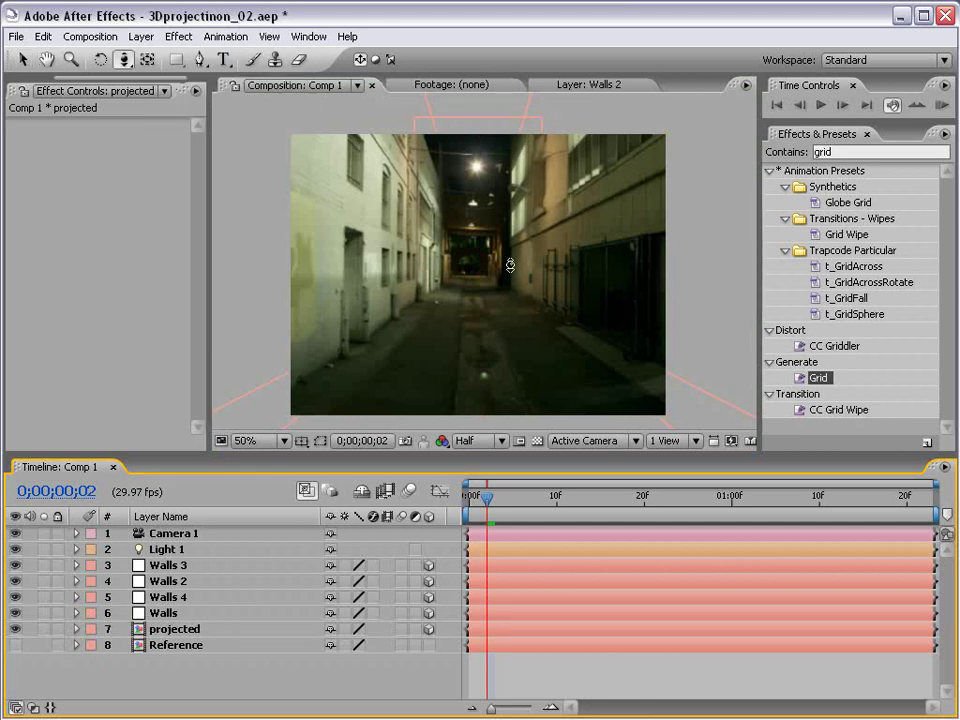
key(grave)
key(grave)
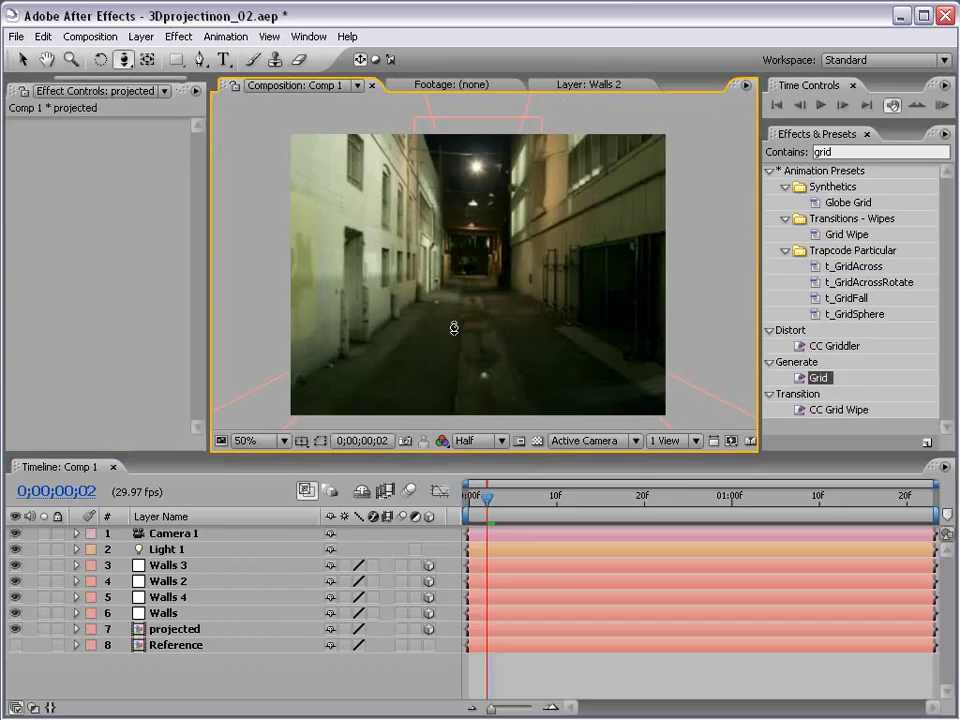
click(462, 441)
click(488, 455)
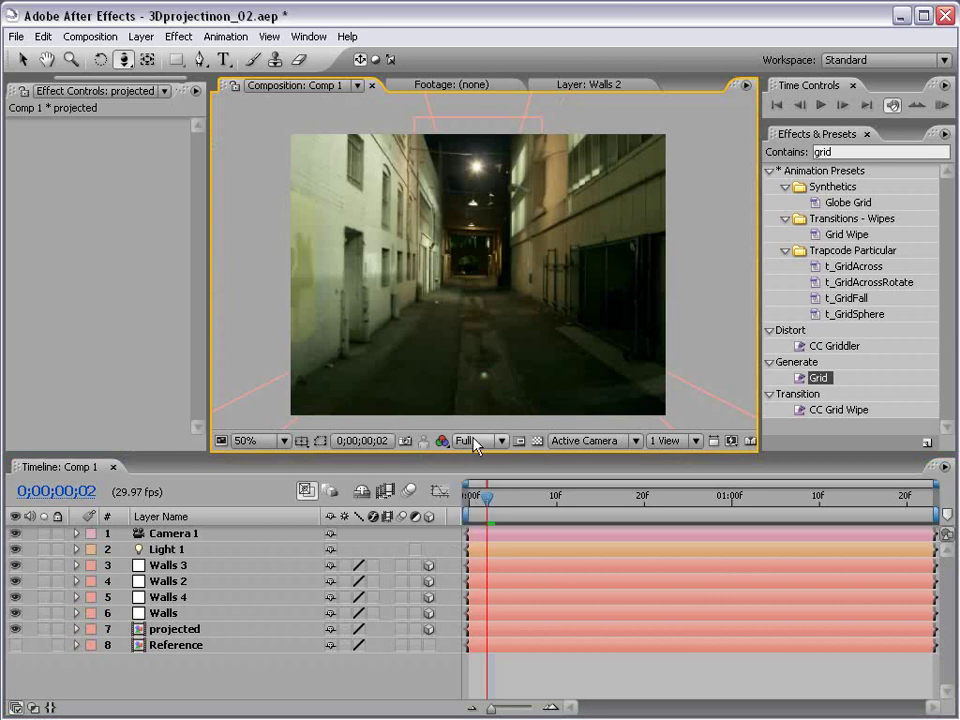
click(475, 443)
click(480, 474)
click(475, 443)
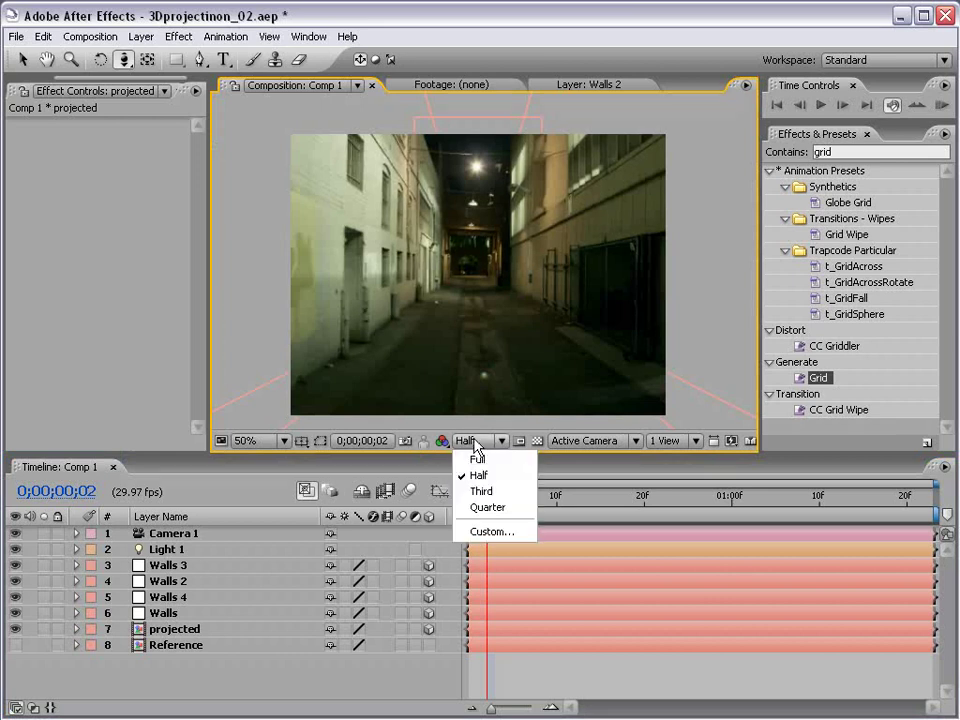
click(475, 460)
In the maximized viewer, drop the preview to Half and drag to move Camera 1 slightly.
key(grave)
drag(467, 440, 471, 420)
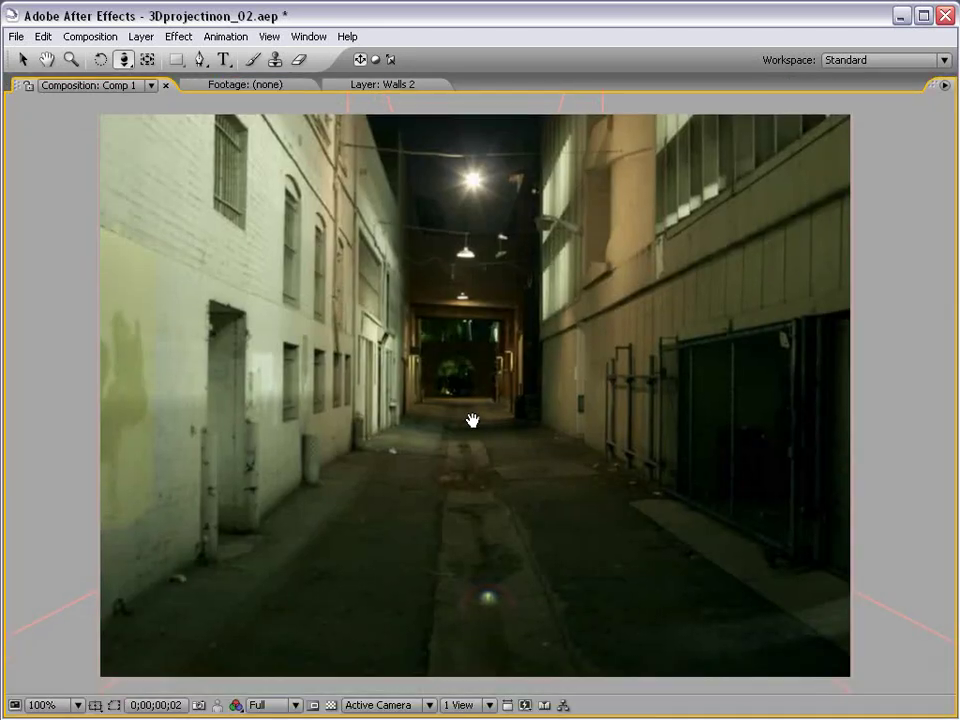
key(grave)
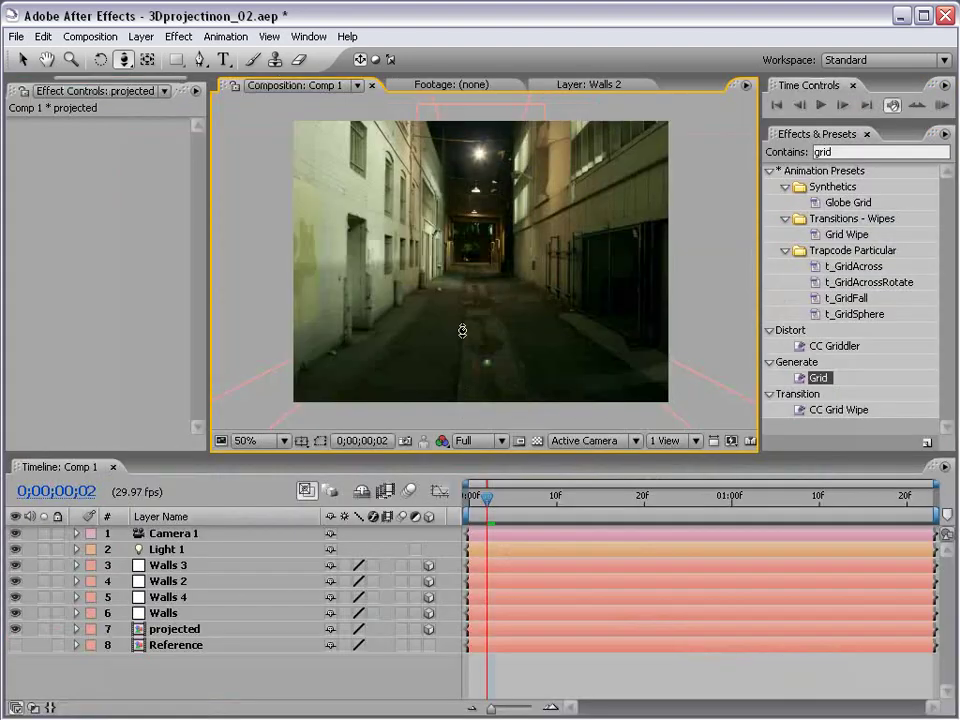
key(grave)
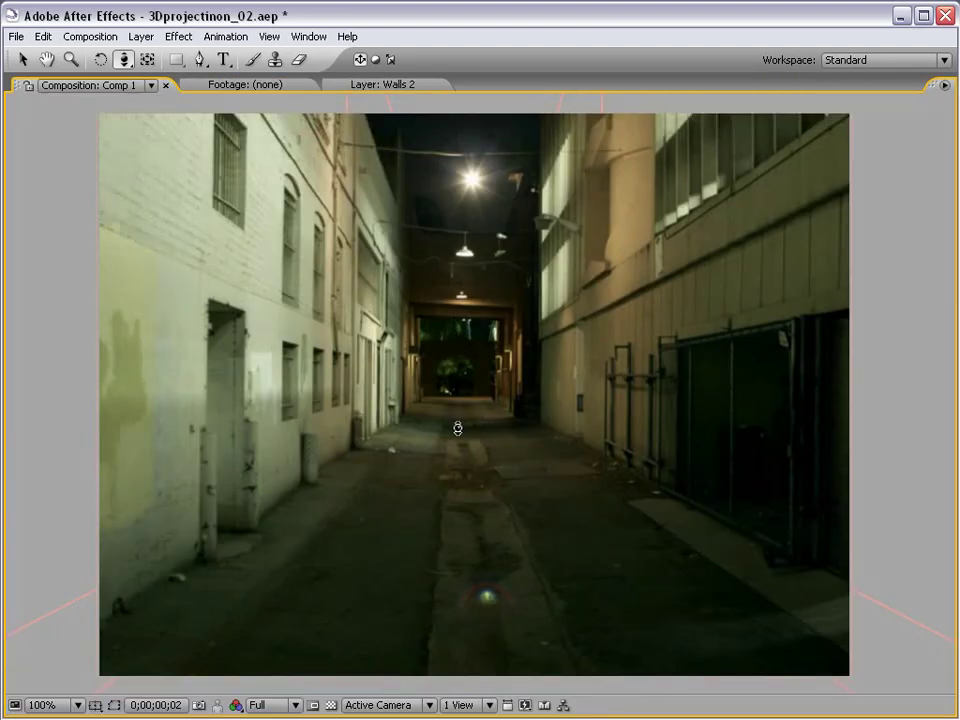
key(ctrl+shift+j)
drag(456, 426, 438, 395)
At Quarter resolution, orbit Camera 1 around the alley, then return the preview to Half.
key(grave)
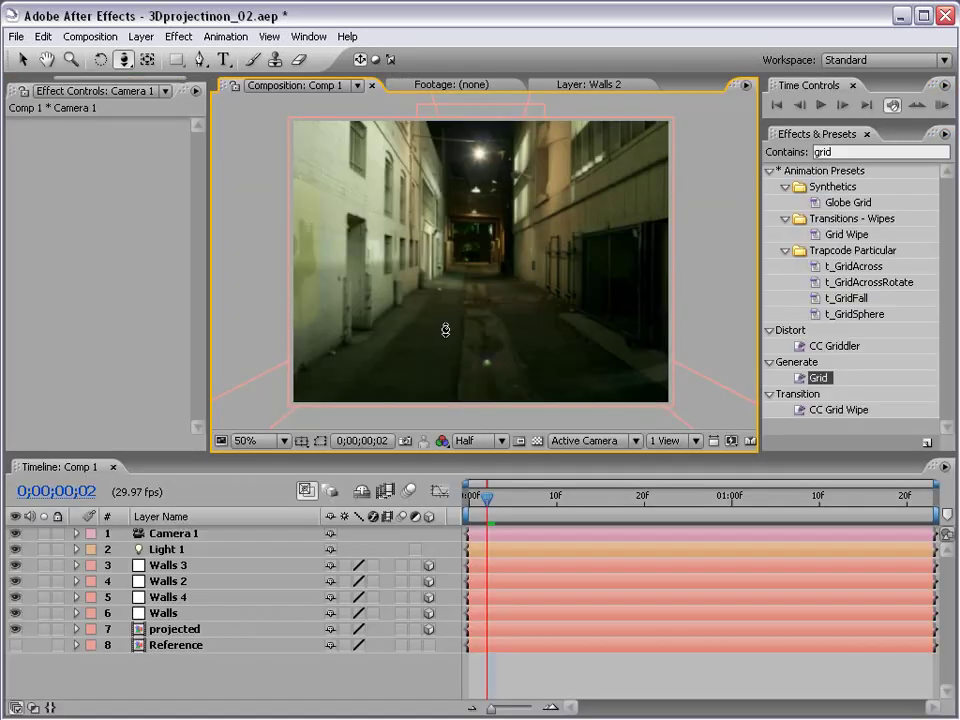
click(478, 441)
click(490, 508)
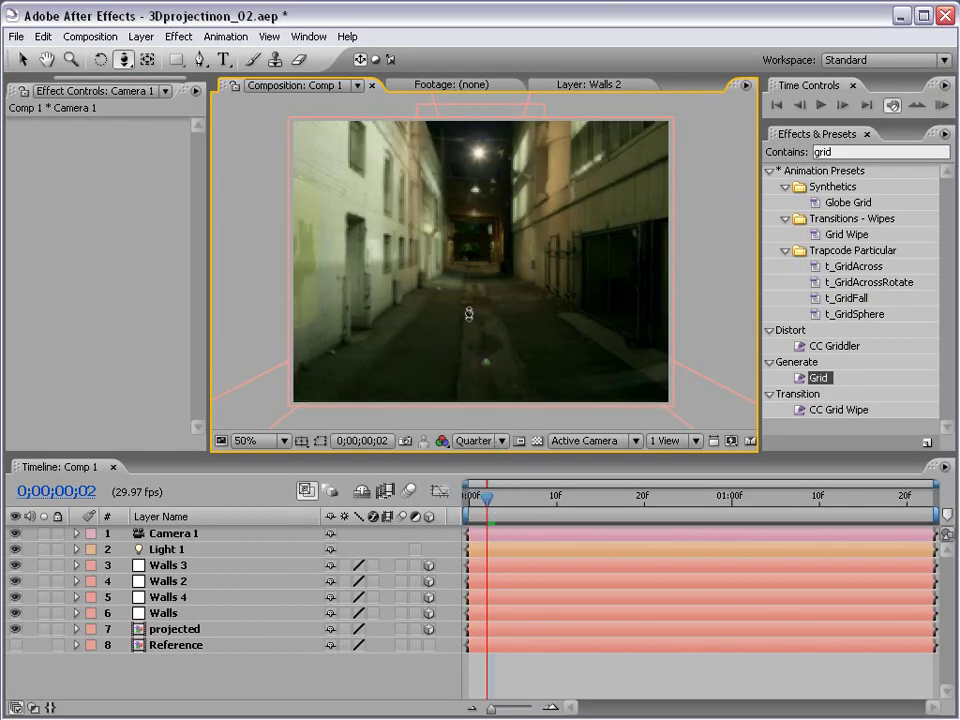
drag(353, 236, 456, 284)
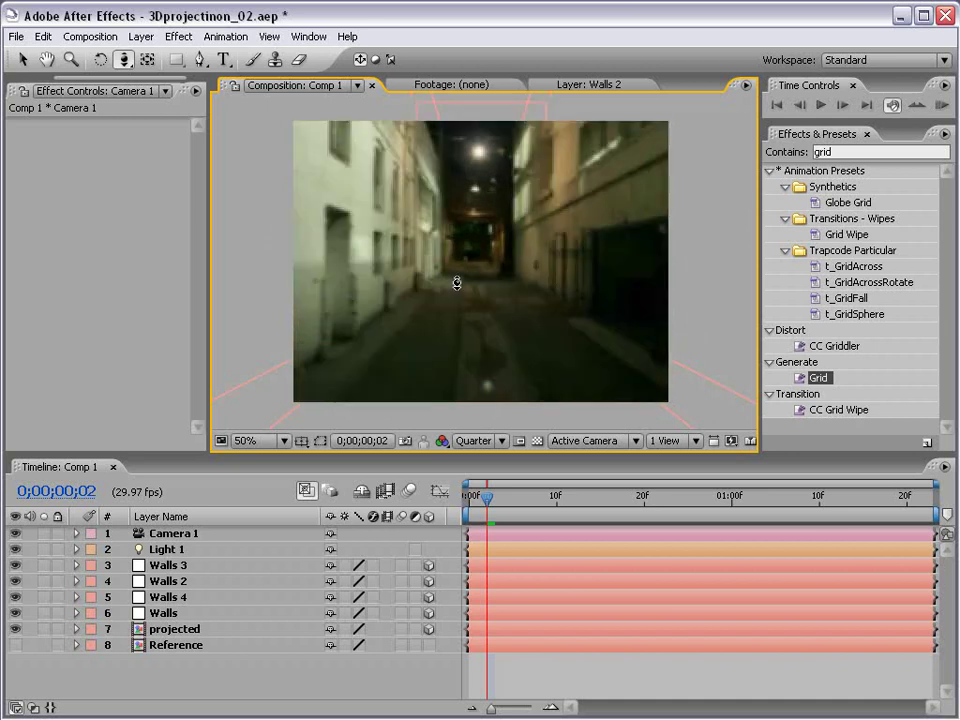
click(475, 440)
click(482, 476)
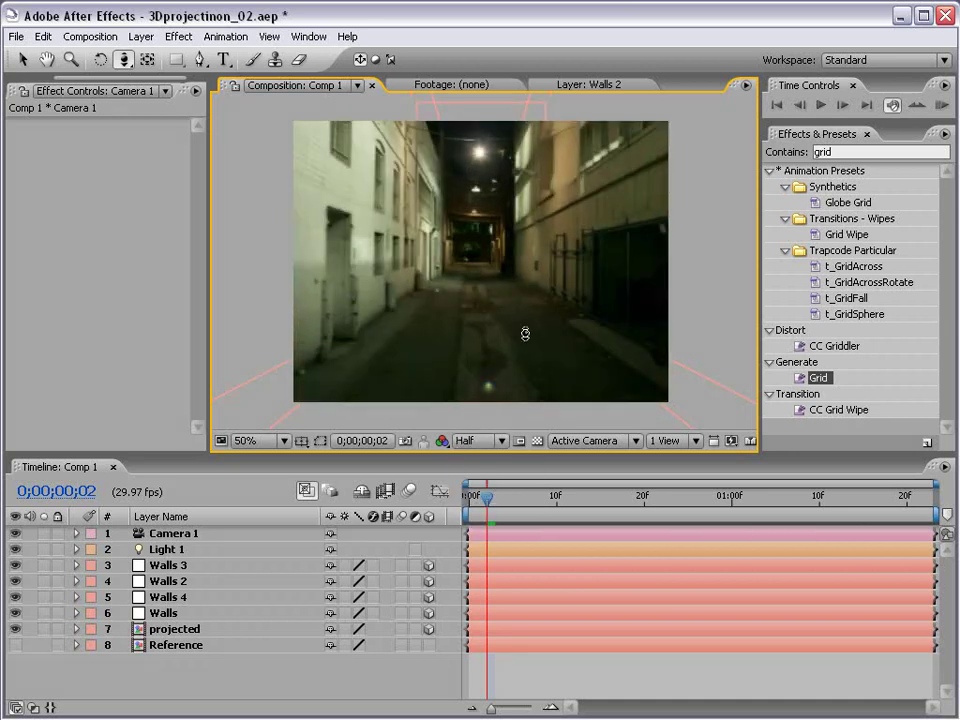
Shift Camera 1 with Track XY, leaving a white uncovered gap at the frame's edge.
key(grave)
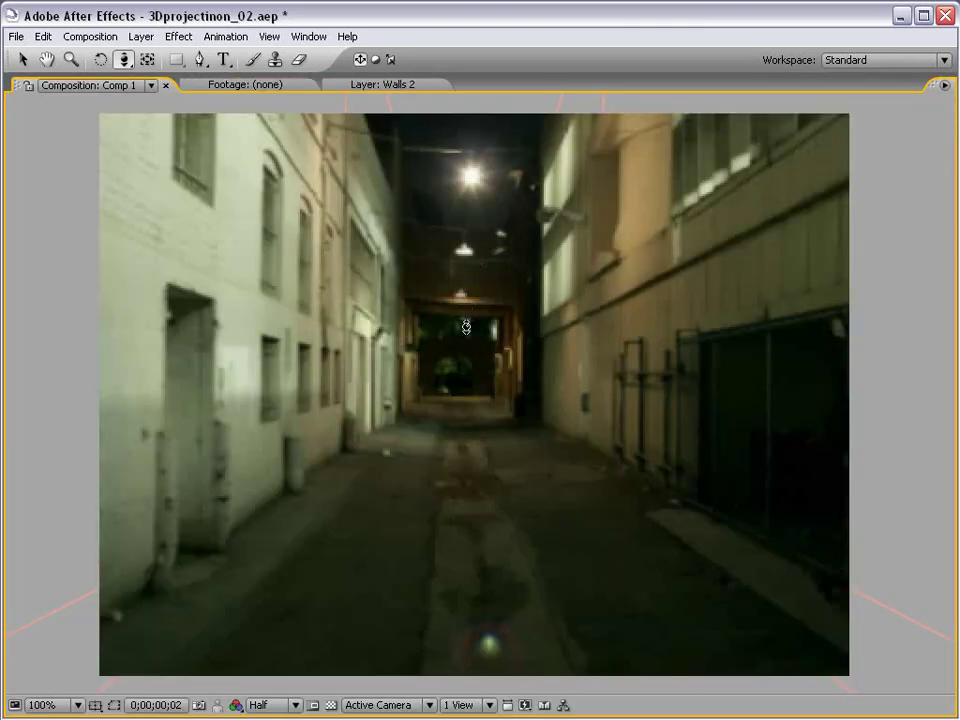
key(grave)
key(c)
key(c)
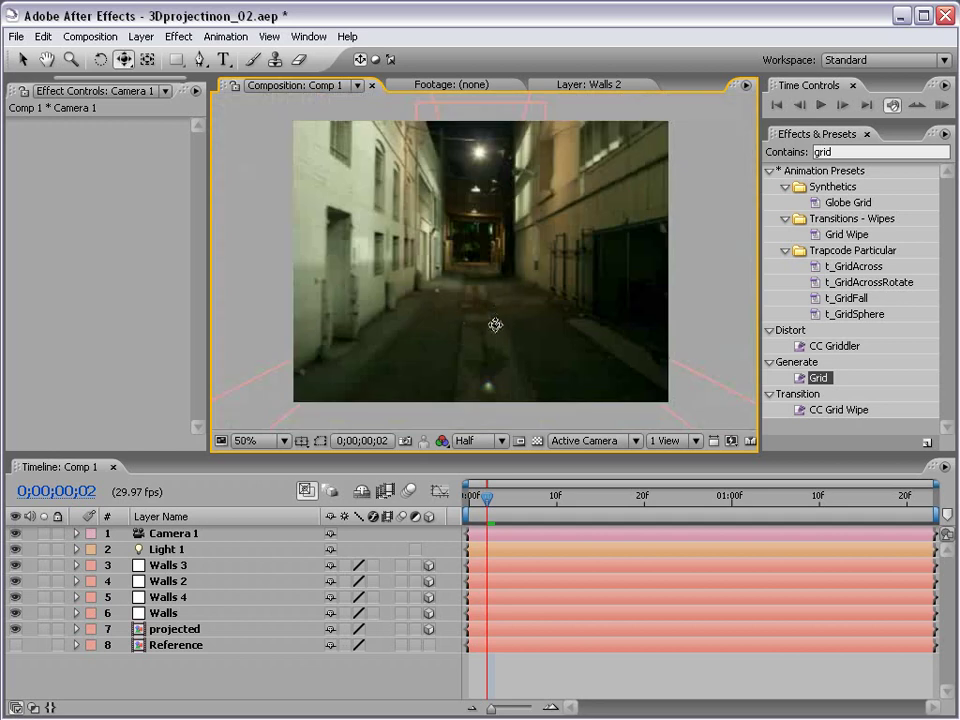
drag(495, 325, 471, 281)
key(c)
key(c)
key(c)
key(c)
key(c)
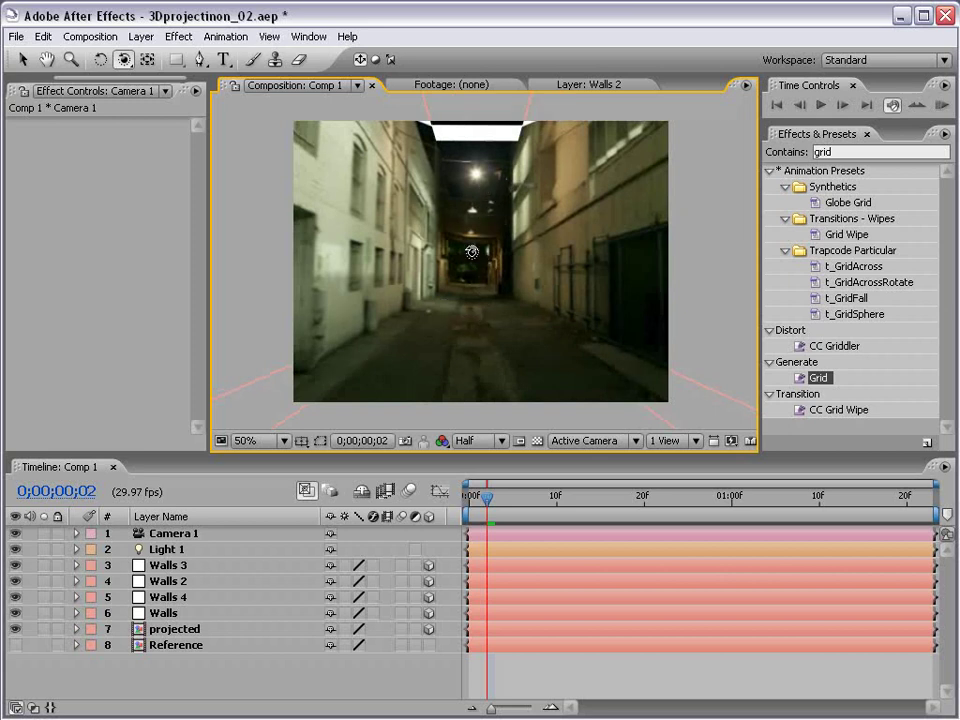
Orbit Camera 1 slightly to turn the left wall further into view.
mouse_move(493, 260)
mouse_down()
mouse_move(489, 272)
mouse_move(476, 269)
mouse_move(490, 240)
mouse_move(521, 261)
mouse_move(524, 250)
mouse_move(450, 259)
mouse_move(452, 268)
mouse_move(484, 272)
mouse_move(480, 255)
mouse_move(454, 306)
mouse_move(433, 321)
mouse_move(399, 324)
mouse_move(480, 302)
mouse_move(407, 304)
mouse_move(472, 296)
mouse_move(499, 332)
mouse_move(508, 388)
mouse_move(531, 302)
mouse_move(514, 296)
mouse_move(516, 287)
mouse_move(497, 302)
mouse_move(467, 274)
mouse_move(480, 245)
mouse_move(510, 253)
mouse_move(506, 245)
mouse_move(501, 253)
mouse_up()
key(c)
key(c)
key(c)
key(c)
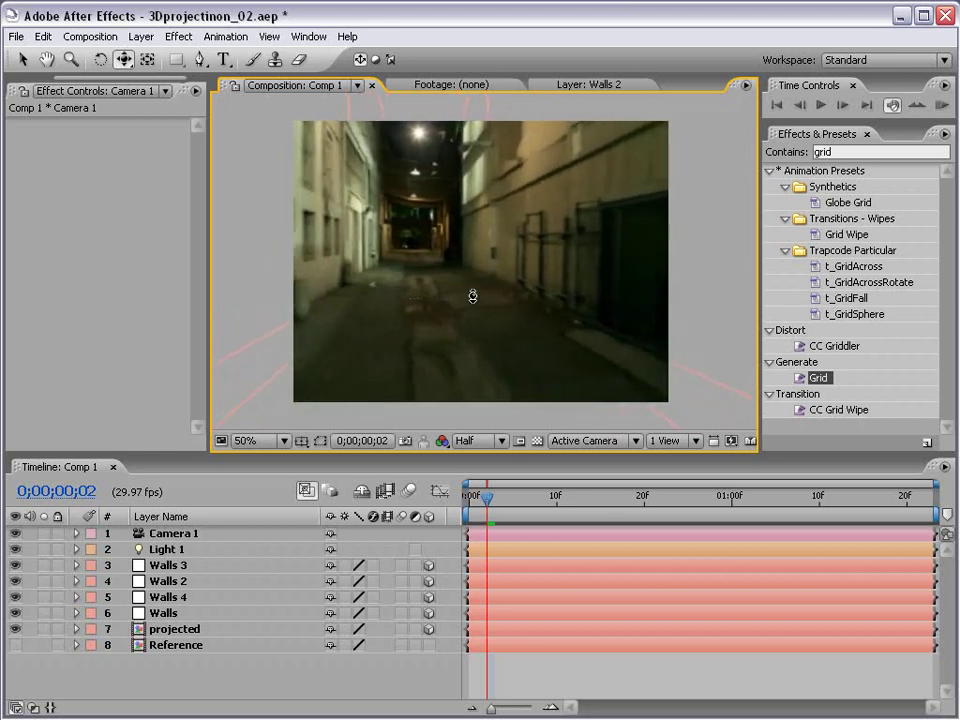
key(c)
key(c)
key(c)
key(c)
key(c)
key(c)
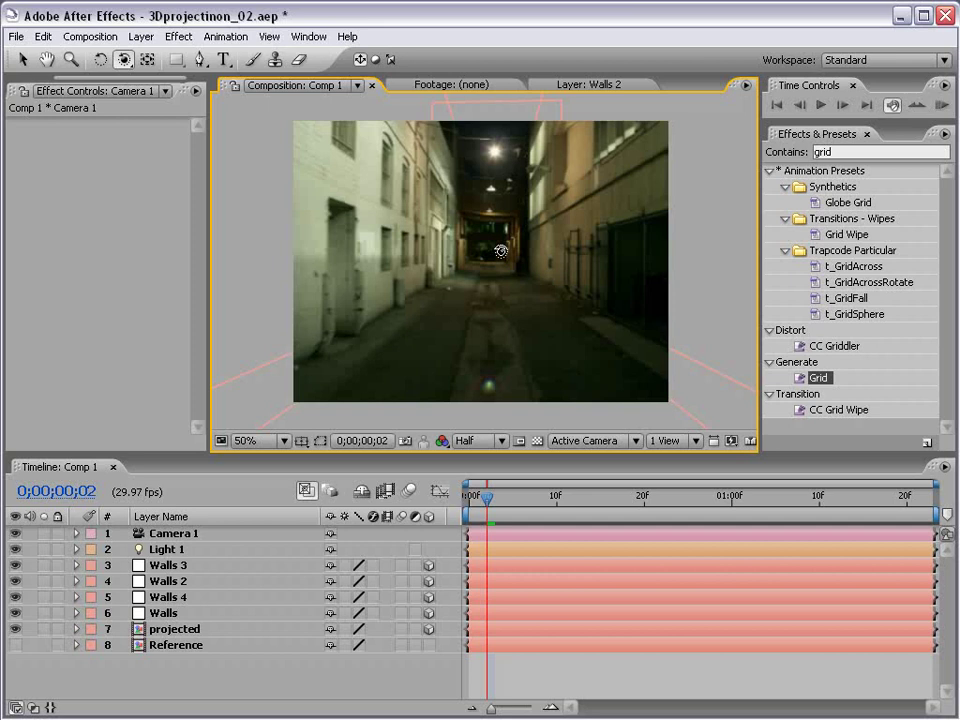
Cycle to the Track Z camera tool to dolly Camera 1 down the alley.
key(c)
key(c)
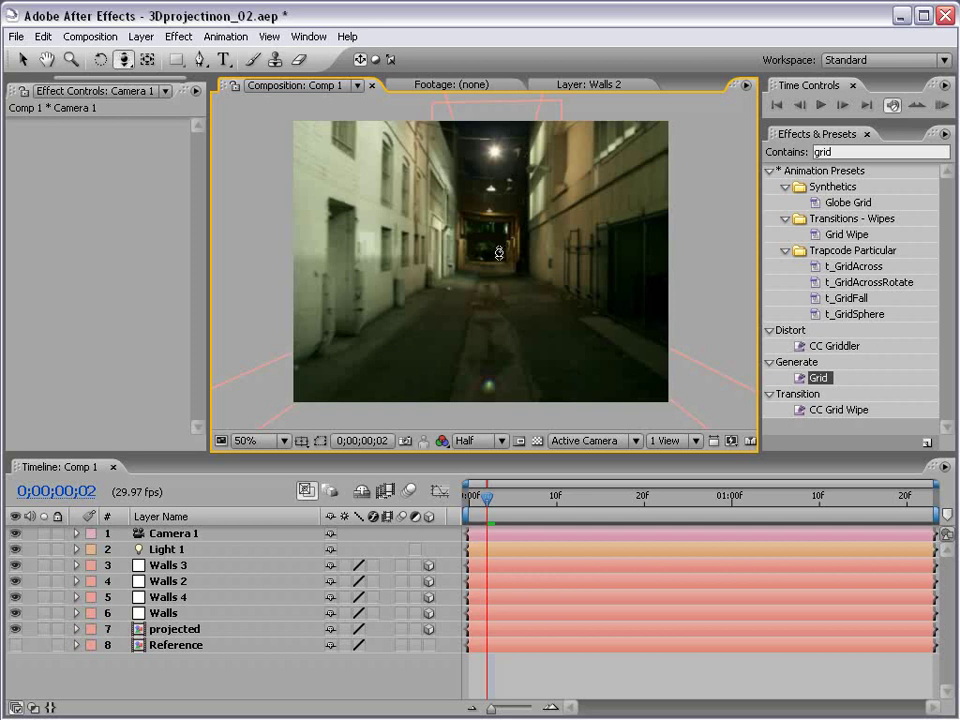